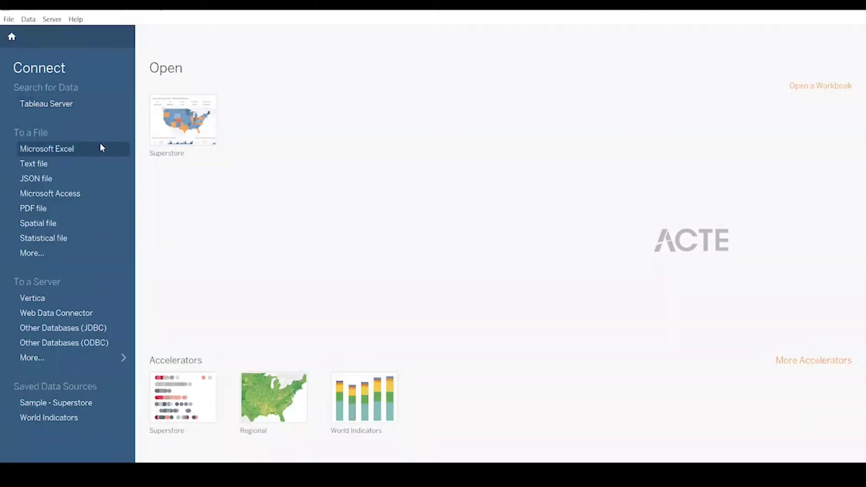
Connect to the Sample - Superstore Excel workbook, using its Orders table as the data source, and open Sheet 1.
left_click(91, 148)
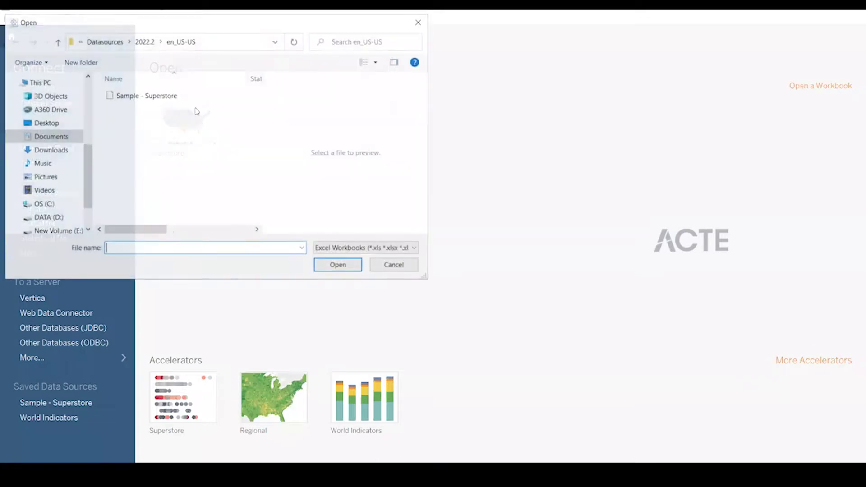
left_click(131, 96)
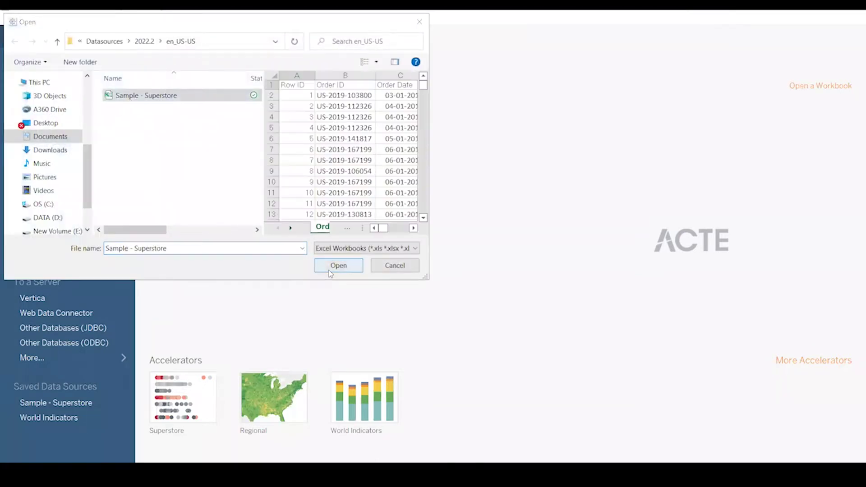
left_click(338, 265)
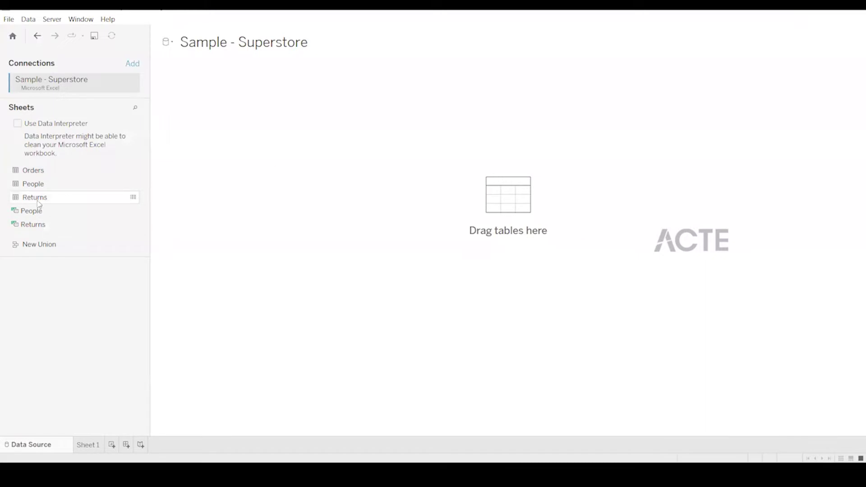
left_click(90, 445)
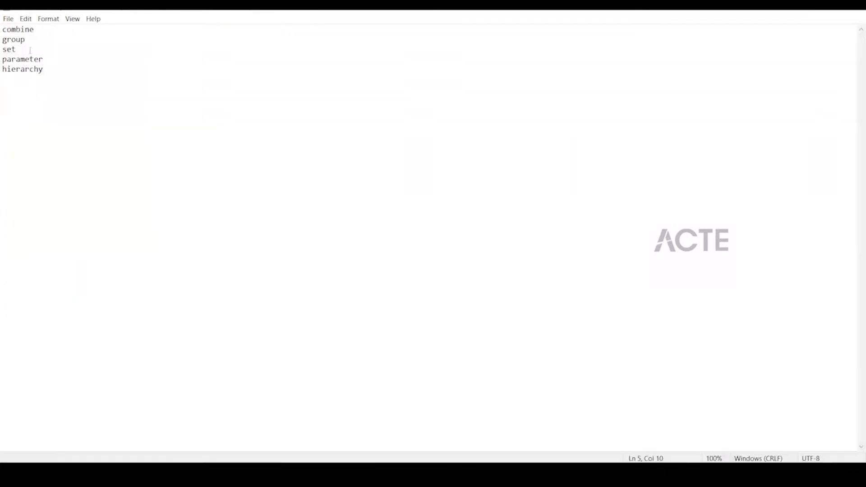
Highlight the topic "combine" in the Notepad topic list and return to the Tableau worksheet.
left_click_drag(34, 29, 2, 30)
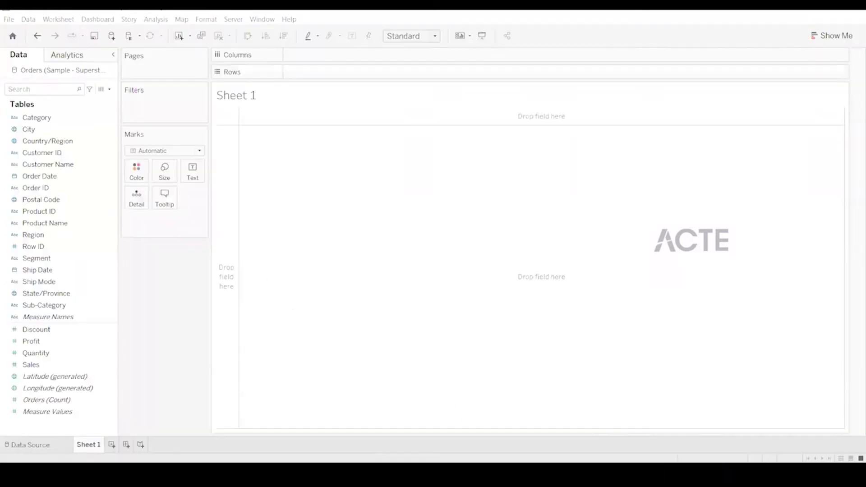
left_click(30, 142)
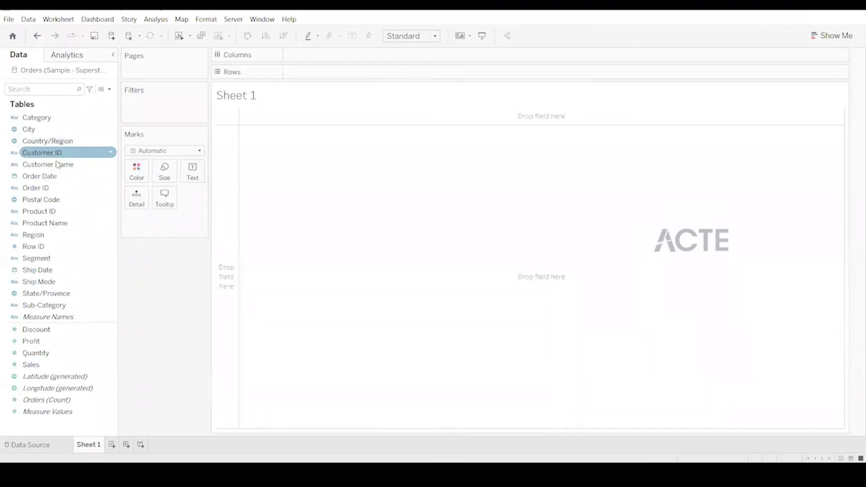
Build a text table with Category and Sub-Category as rows and Sales as the displayed values.
left_click_drag(60, 118, 337, 74)
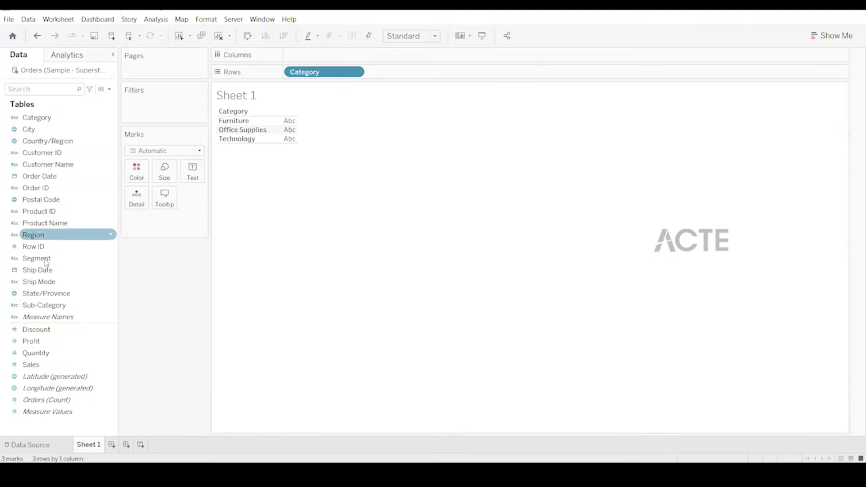
left_click_drag(47, 306, 427, 75)
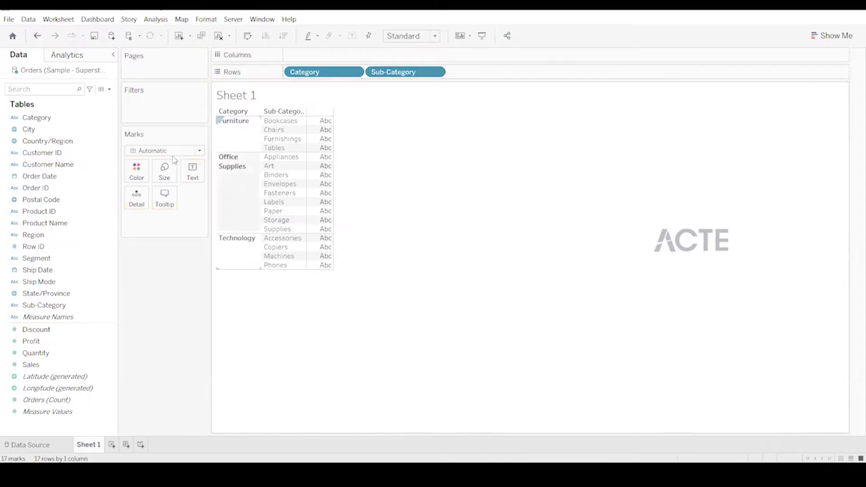
left_click_drag(37, 365, 279, 203)
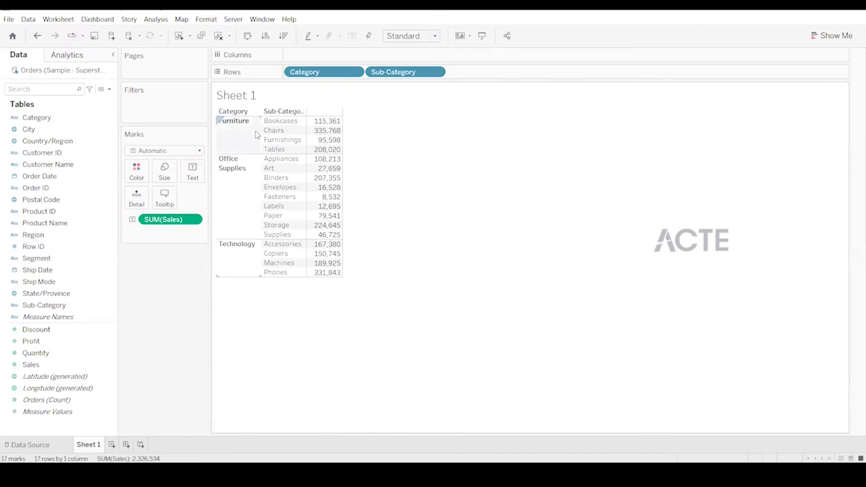
mouse_move(320, 142)
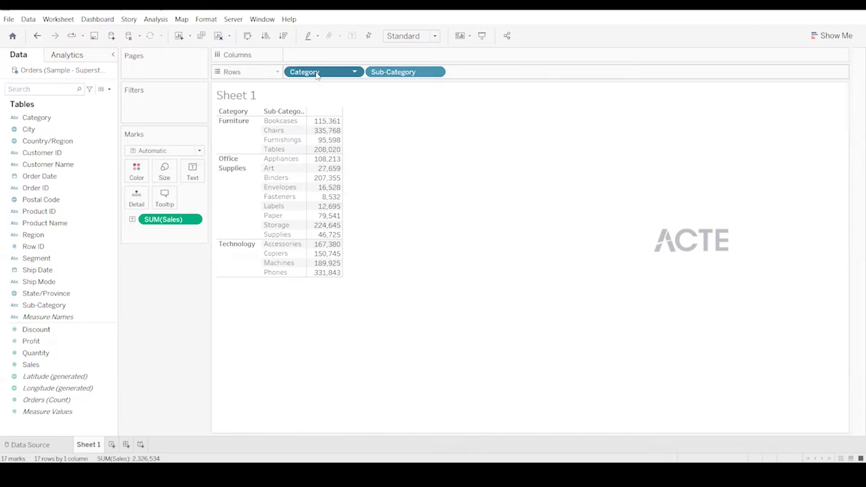
Remove Category and Sub-Category from the rows, keeping Sales in the view.
left_click_drag(318, 74, 164, 375)
left_click_drag(350, 76, 127, 275)
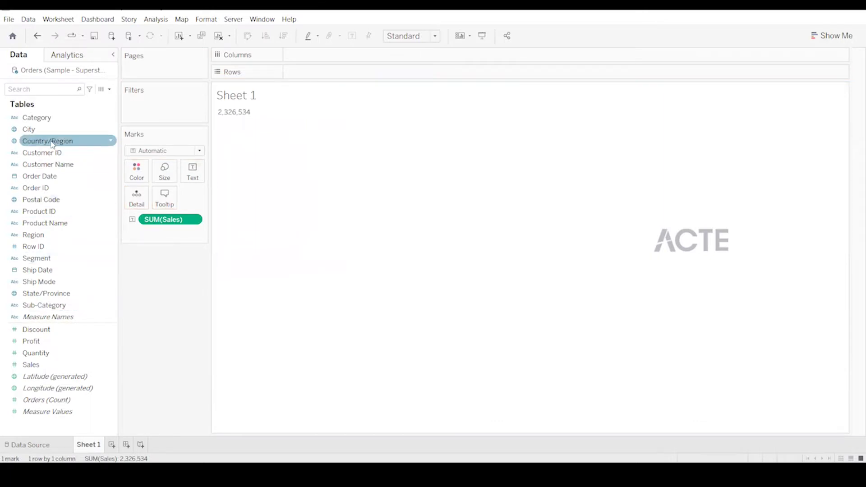
Create a combined field from Category and Sub-Category and place it on the rows.
left_click(33, 118)
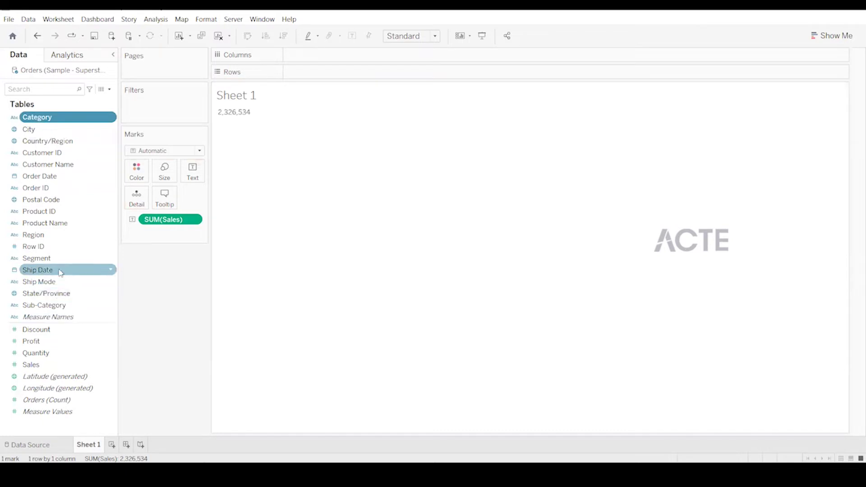
left_click(56, 307, "ctrl")
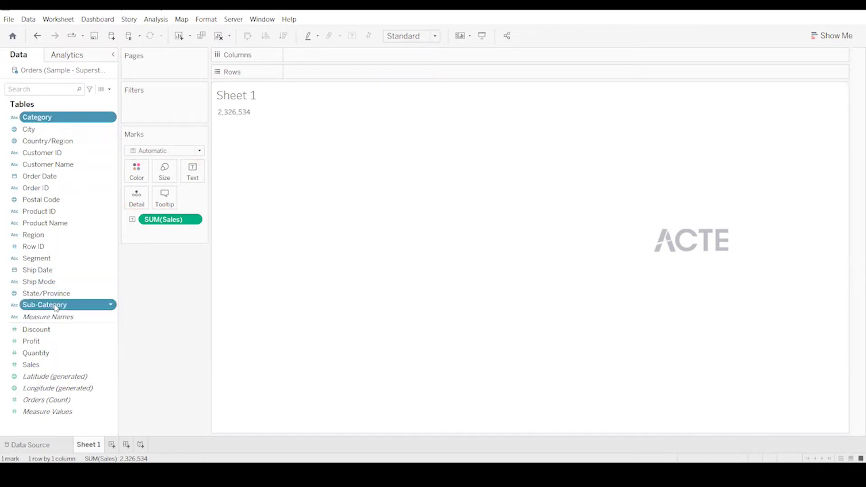
left_click(111, 306)
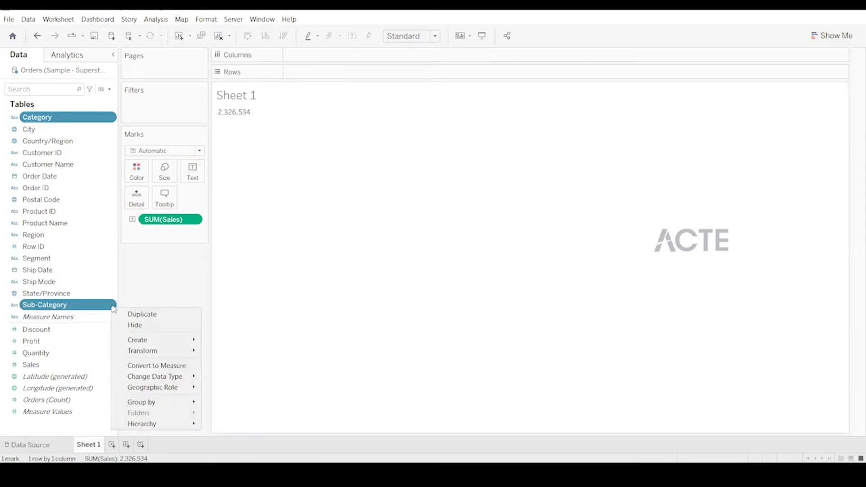
mouse_move(174, 342)
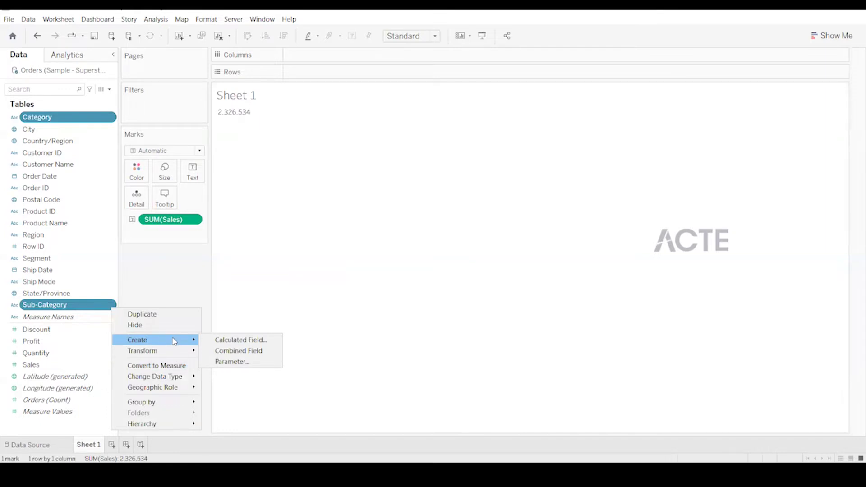
left_click(233, 351)
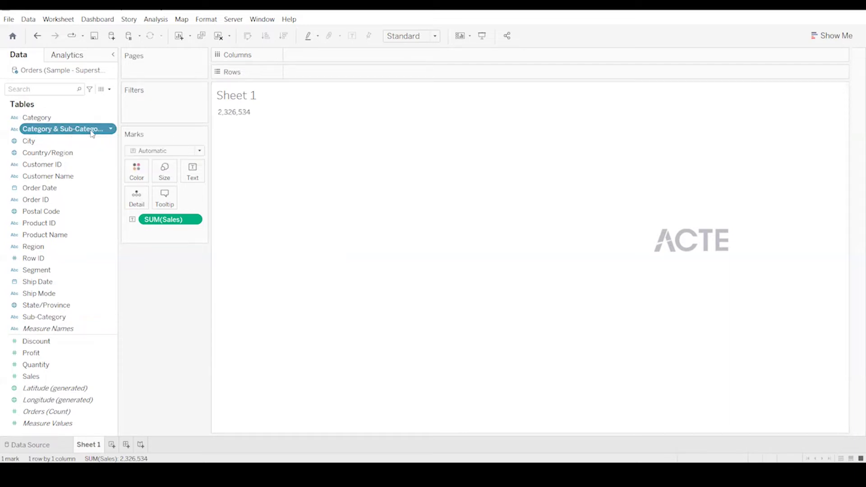
left_click_drag(92, 133, 348, 74)
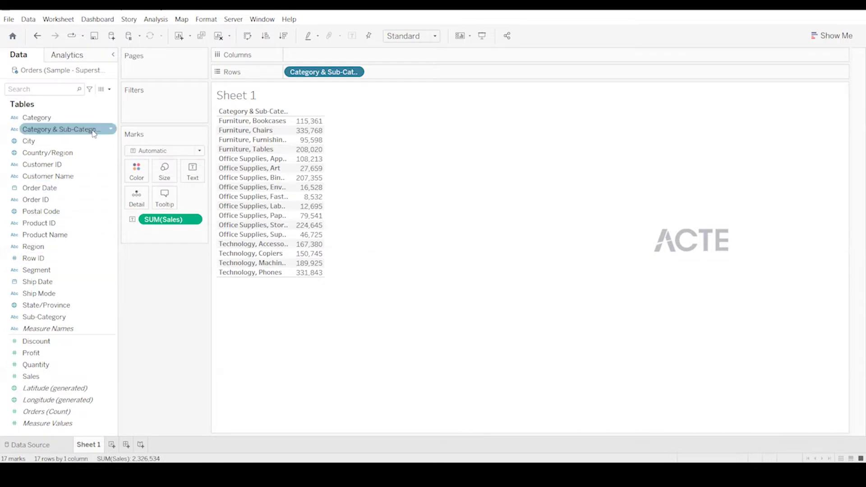
Edit the combined Category & Sub-Category field to separate its members with a hyphen and apply the change.
right_click(111, 131)
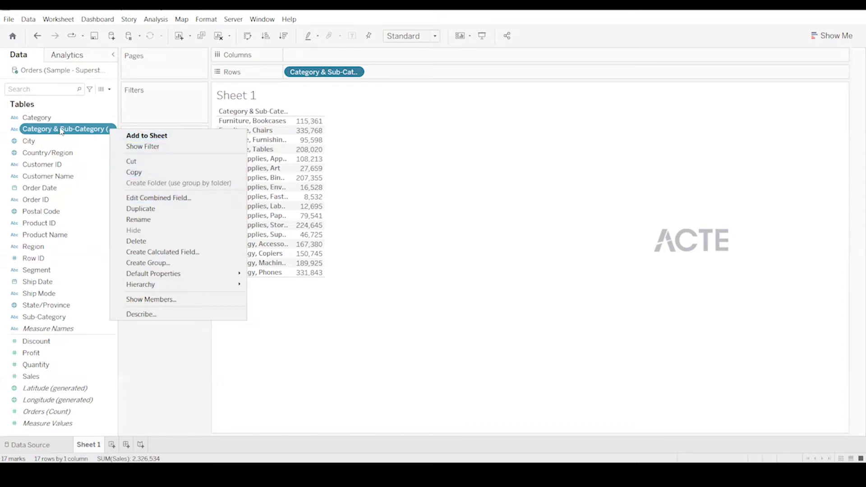
left_click(164, 200)
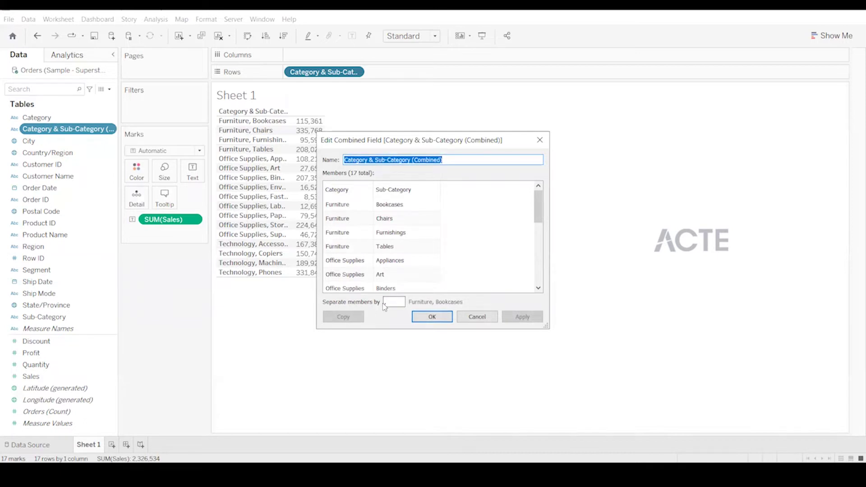
left_click(464, 160)
triple_click(463, 159)
left_click(459, 218)
double_click(395, 302)
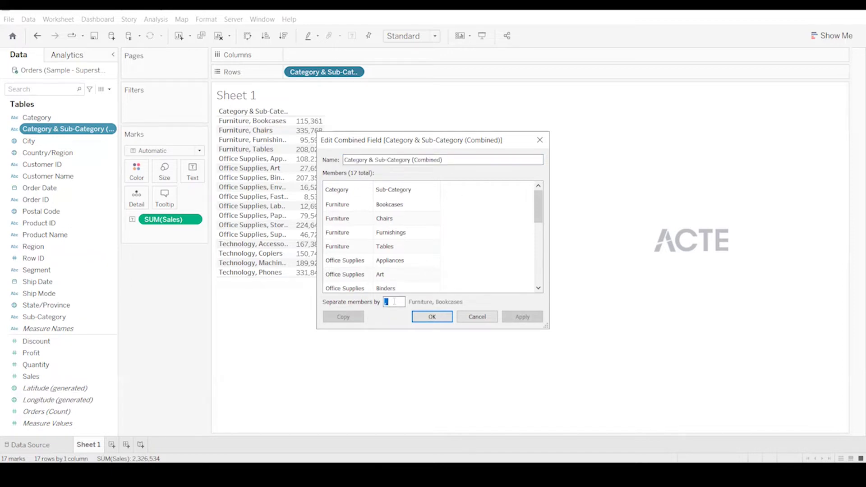
type("+")
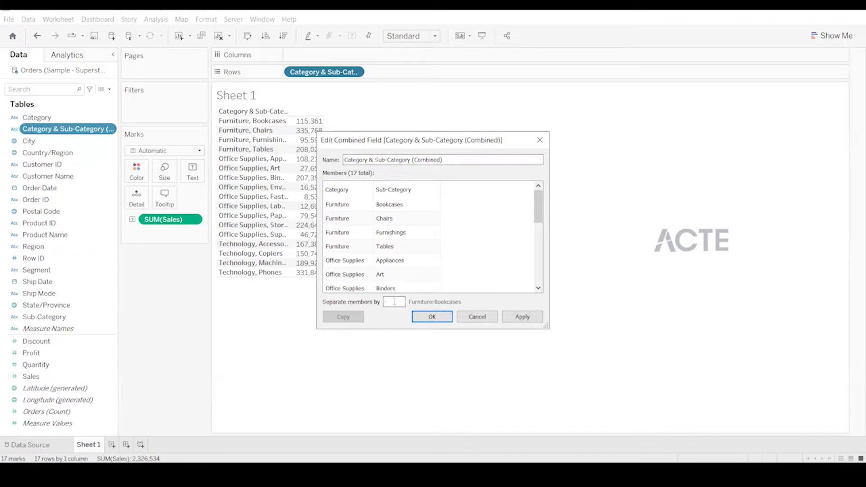
left_click(523, 317)
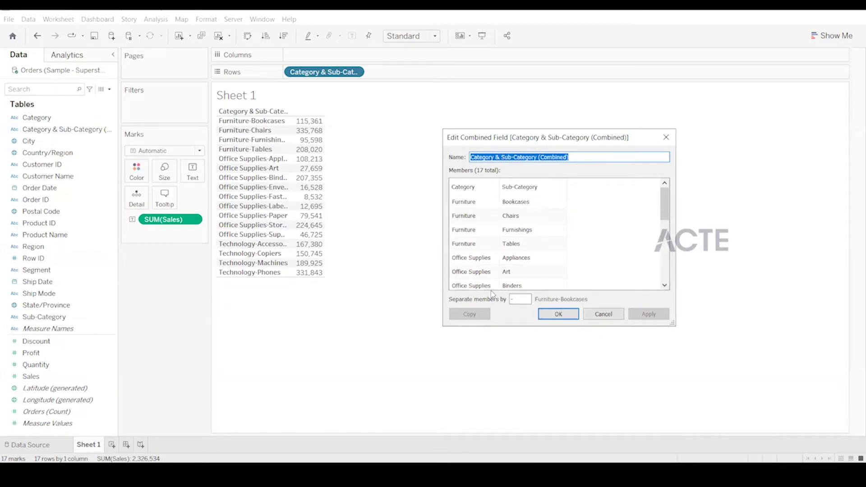
Change the combined field's member separator to a slash "/", apply it and close the field editor.
left_click(522, 300)
key("BackSpace")
type("/")
left_click(661, 315)
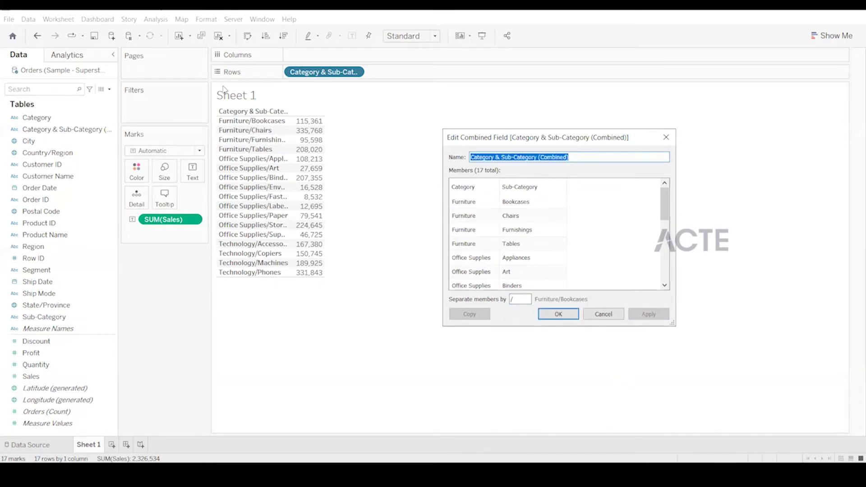
left_click(104, 130)
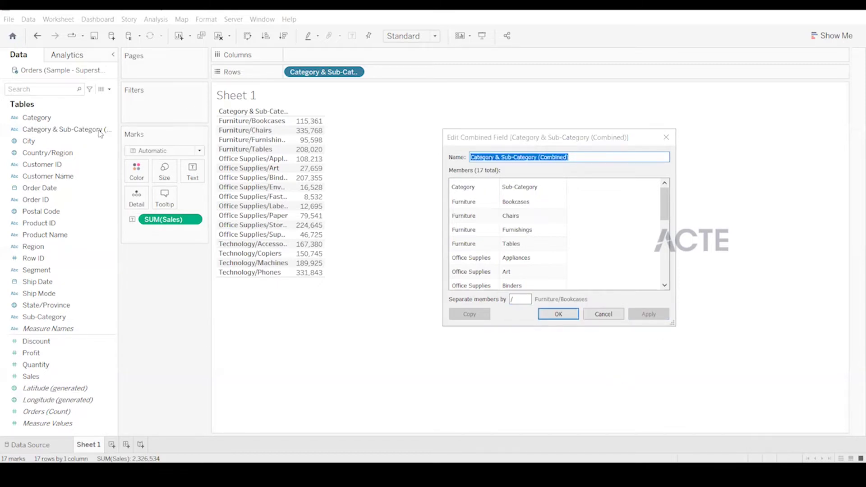
left_click(666, 137)
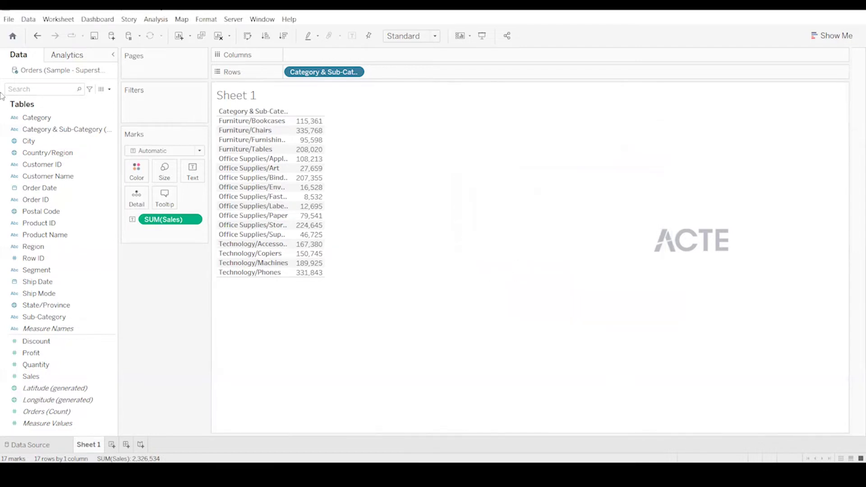
Reopen the combined Category & Sub-Category field for editing and set its member separator to a comma without a space.
left_click(58, 132)
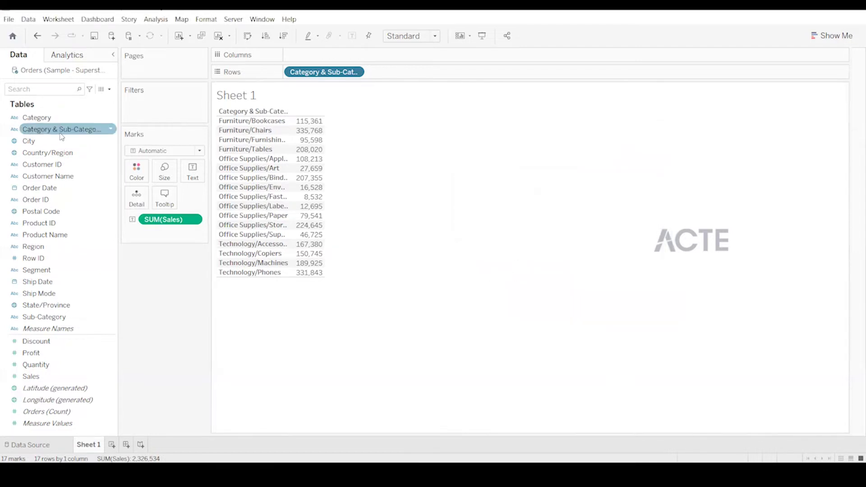
left_click(111, 131)
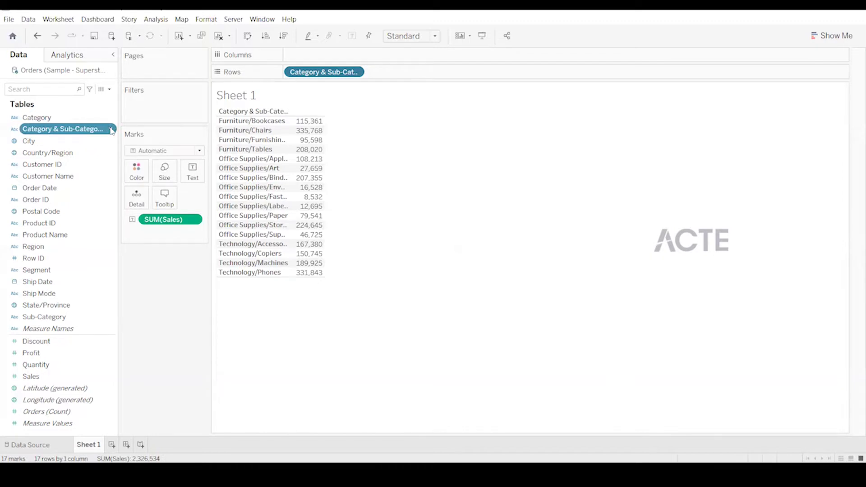
left_click(111, 131)
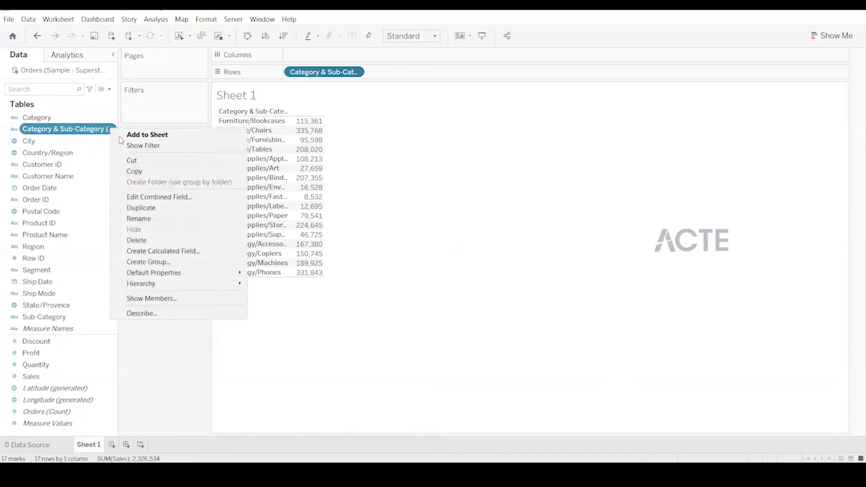
left_click(150, 197)
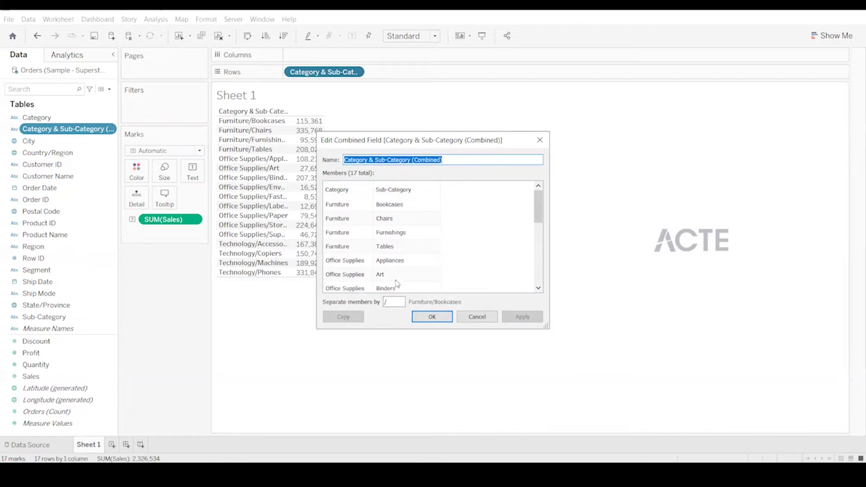
left_click(392, 302)
key("BackSpace")
type(";")
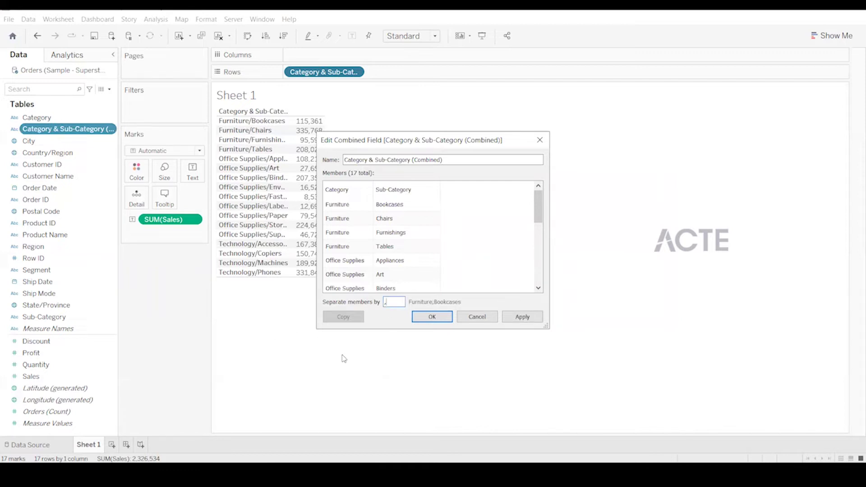
left_click(432, 317)
mouse_move(323, 141)
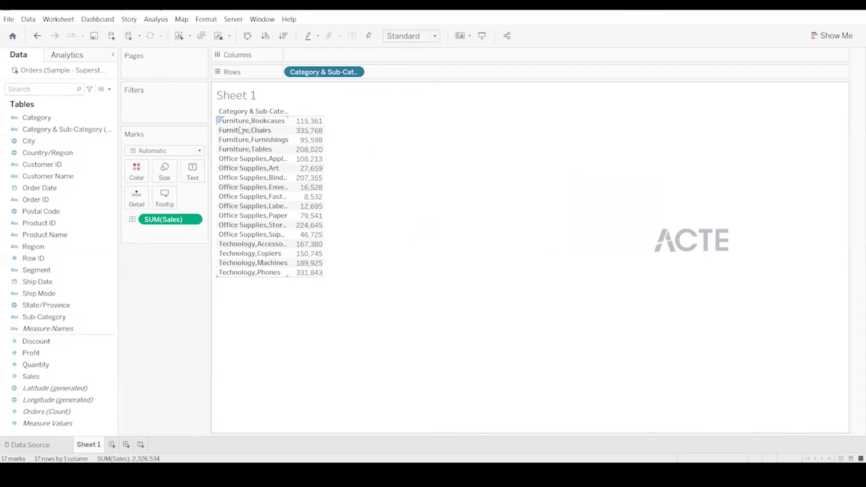
mouse_move(313, 123)
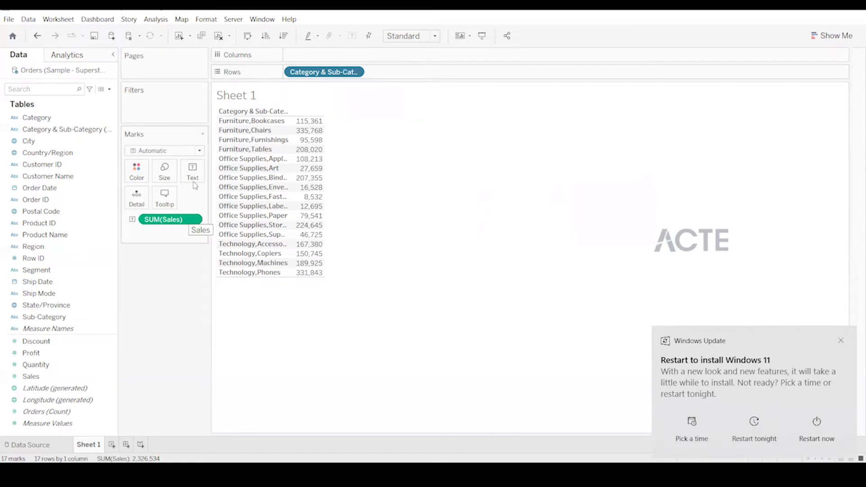
Try a bar chart by moving Sales to the columns, and return Sales to the text display.
left_click_drag(180, 221, 319, 56)
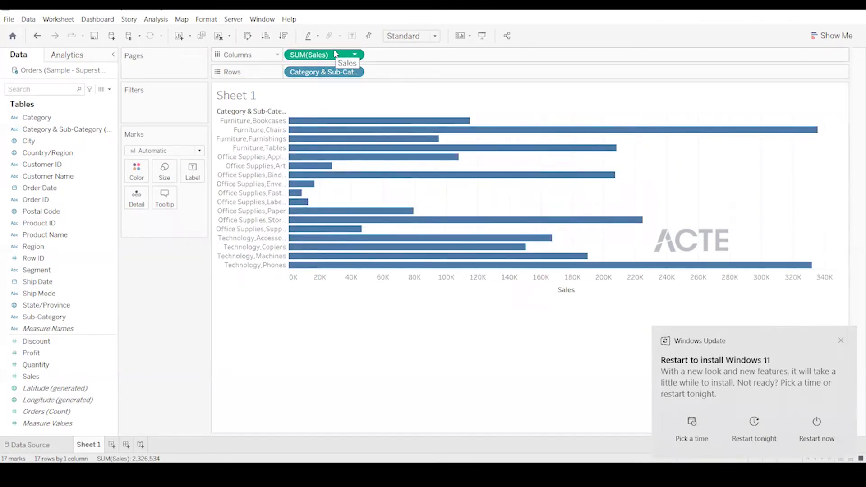
left_click_drag(335, 53, 199, 167)
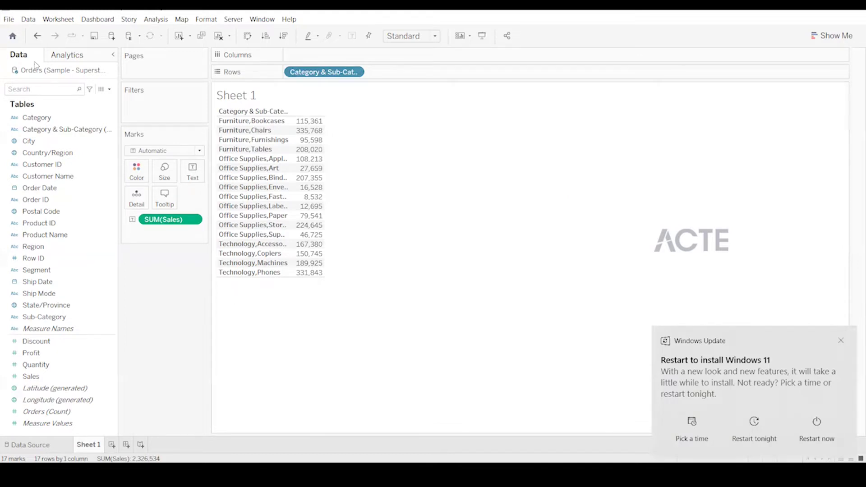
Delete the combined Category & Sub-Category field from the data source, confirm the deletion, and dismiss the Windows Update notification.
left_click(110, 133)
left_click(110, 133)
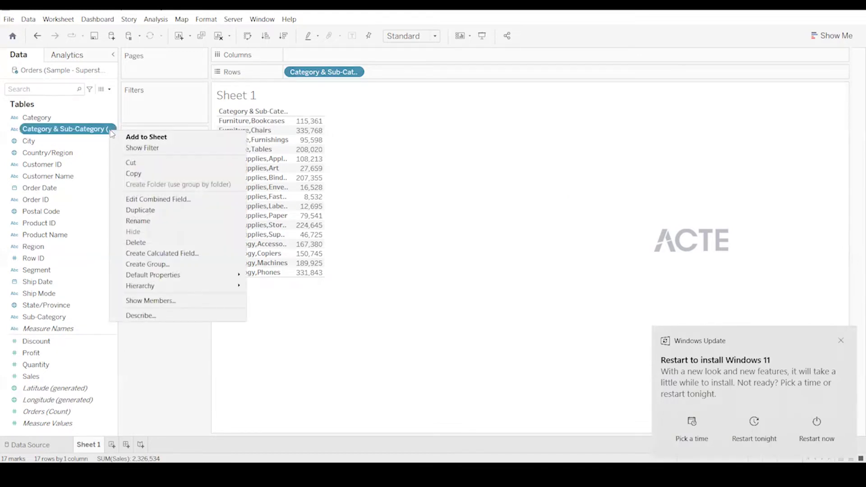
left_click(154, 246)
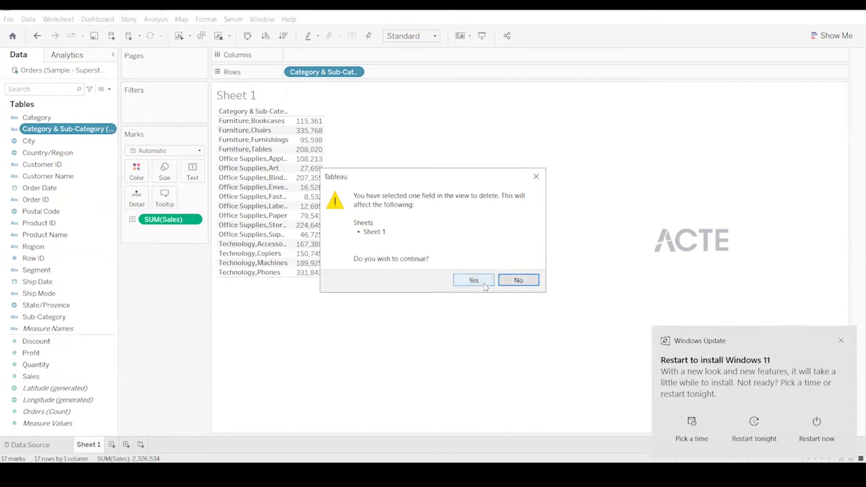
left_click(478, 281)
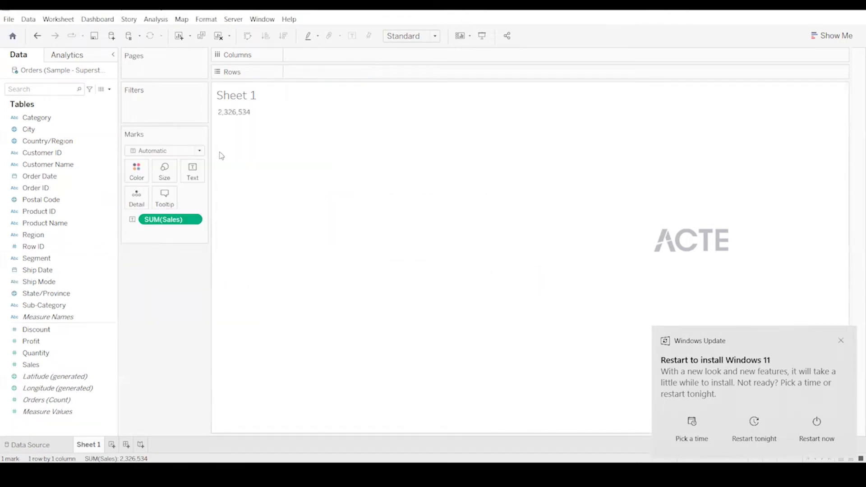
left_click(840, 341)
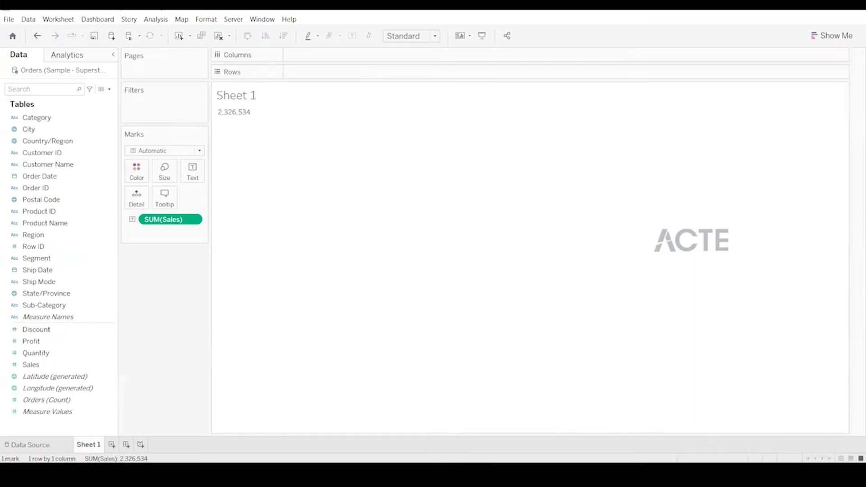
Switch to Notepad and highlight the "group" entry in the topic list.
key("alt+Tab")
left_click(39, 30)
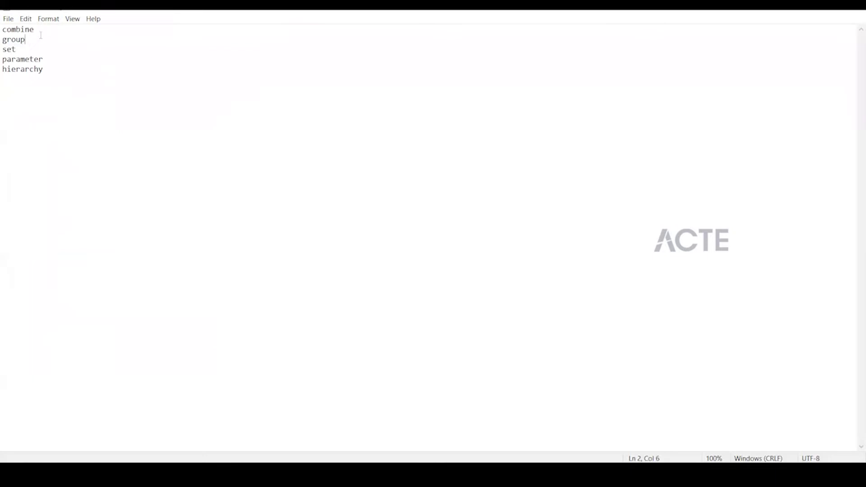
type("-")
key("BackSpace")
key("BackSpace")
left_click_drag(30, 39, 7, 40)
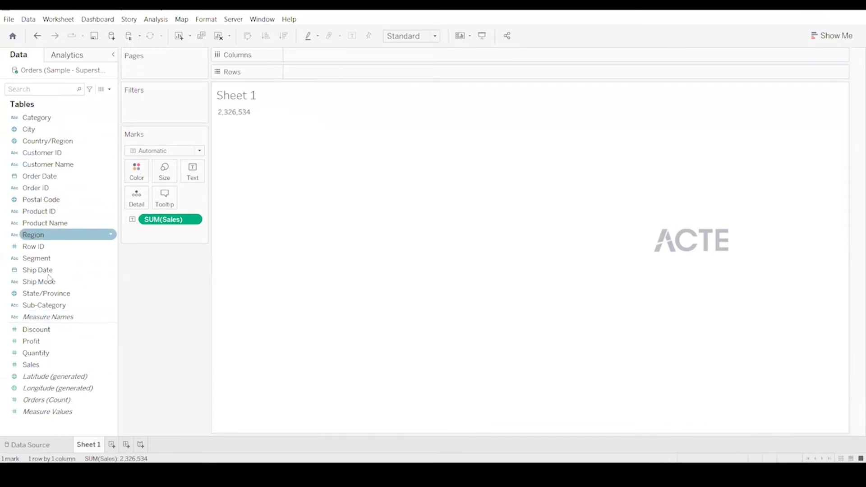
Build a bar chart with Region in rows and Sales in columns, colored by Region and fitted to Entire View.
left_click_drag(54, 235, 335, 73)
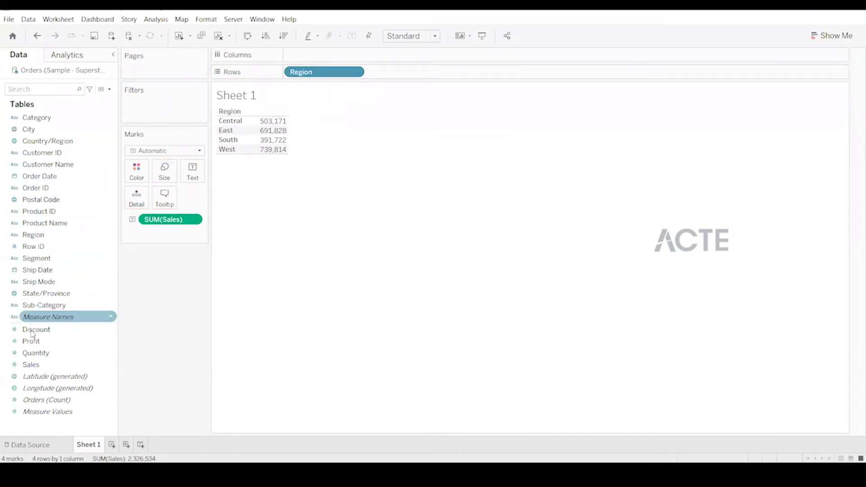
left_click_drag(31, 365, 336, 57)
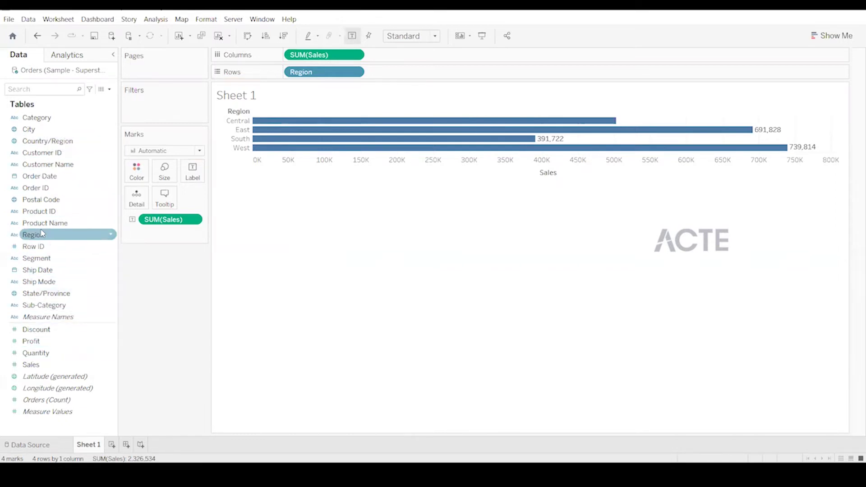
left_click_drag(42, 235, 138, 179)
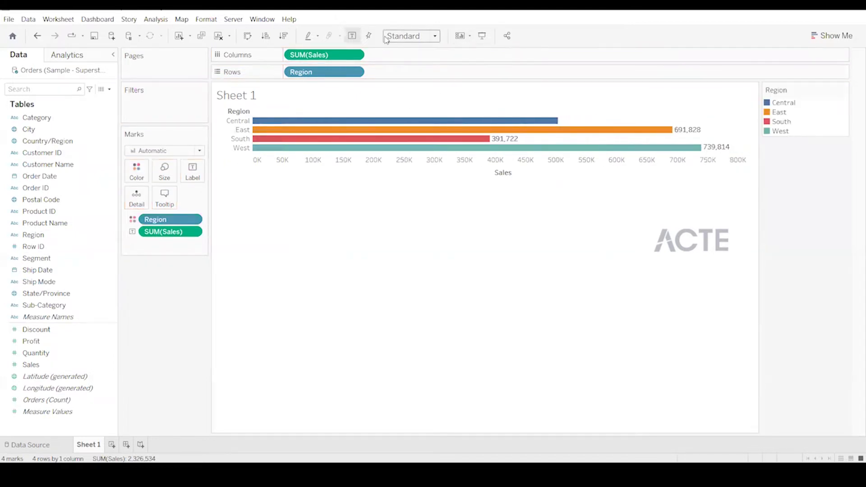
left_click(437, 40)
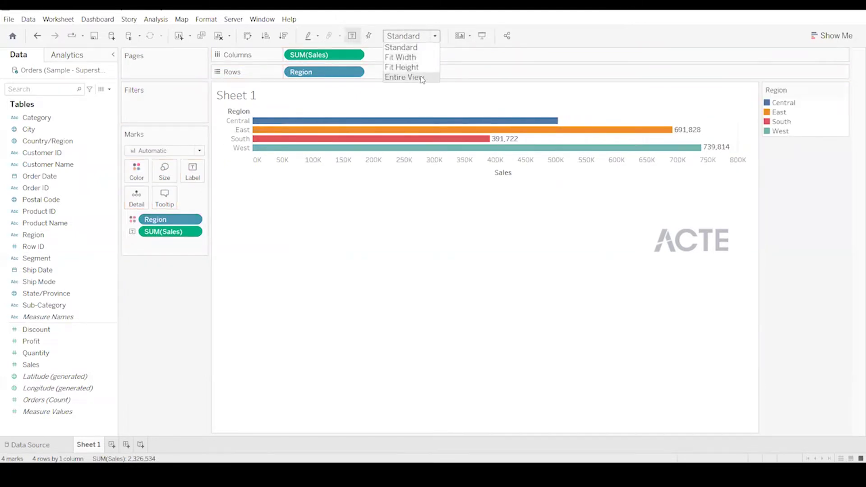
left_click(422, 78)
Select the Central and South row headers in the chart and group them into one member.
mouse_move(282, 235)
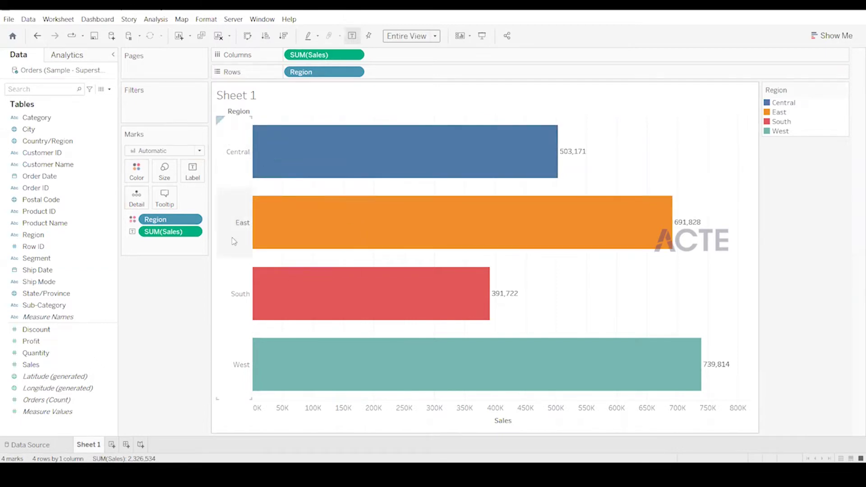
mouse_move(279, 281)
left_click(247, 153)
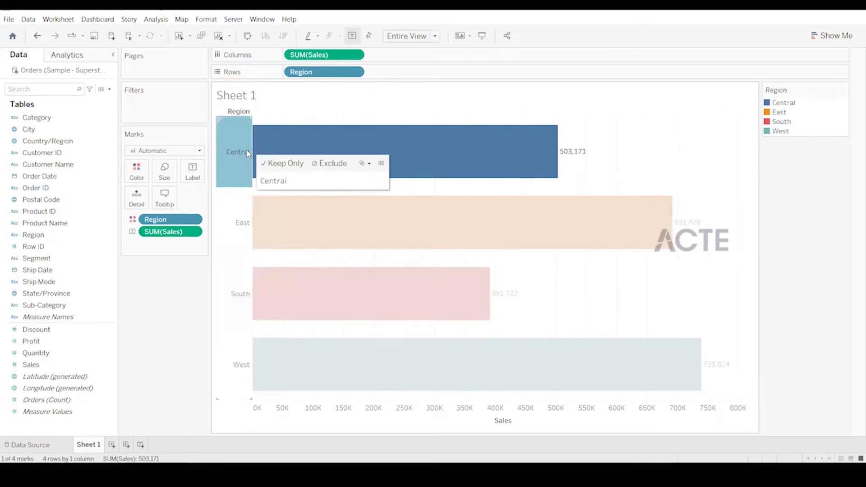
left_click(245, 311, "ctrl")
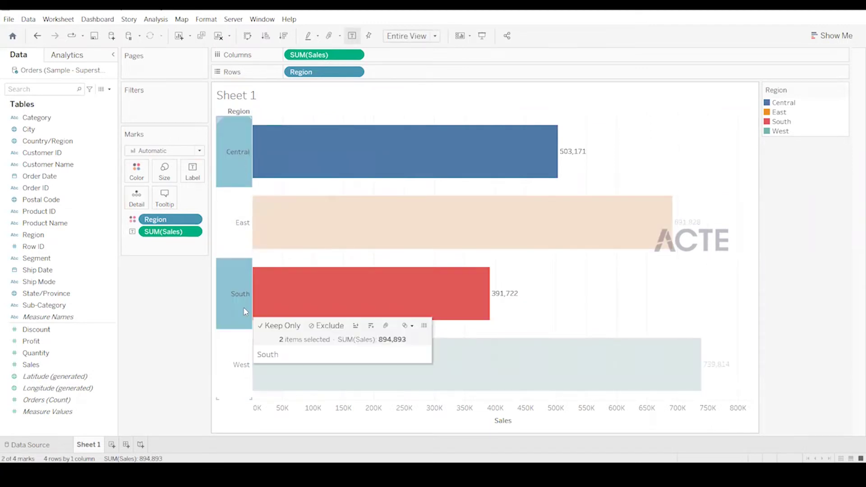
left_click(385, 326)
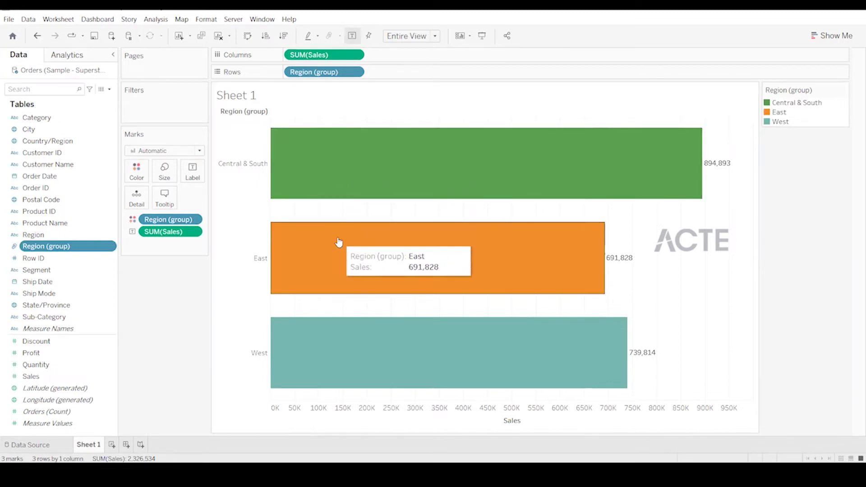
Ungroup the Central & South member so the chart lists each region separately.
left_click(244, 168)
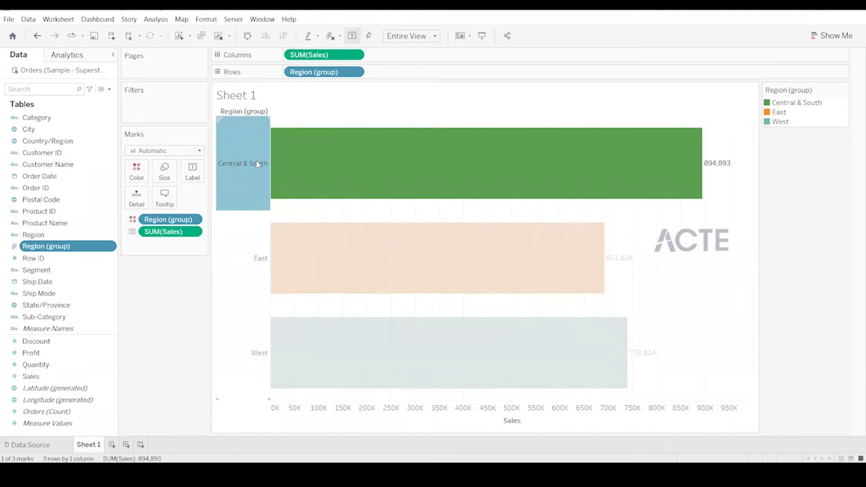
left_click(437, 167)
left_click(250, 172)
left_click(259, 167)
left_click(261, 167)
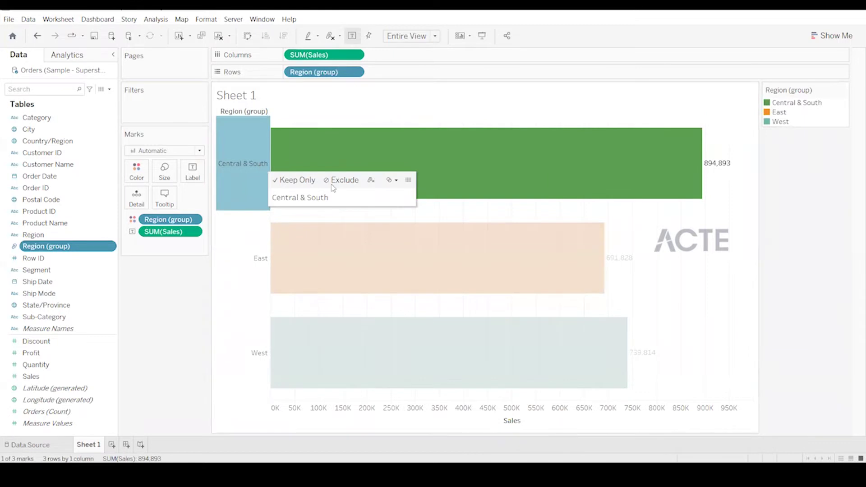
left_click(371, 180)
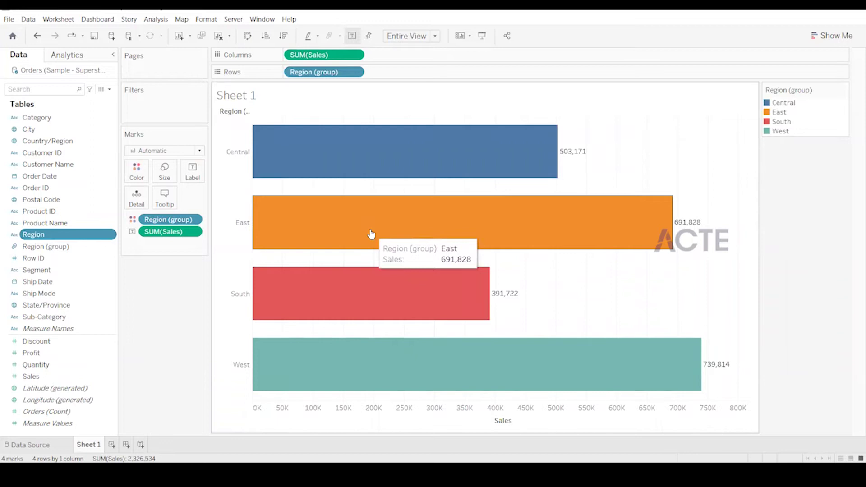
Repeat grouping the Central and South headers and ungroup the resulting member.
left_click(246, 158)
left_click(237, 301, "ctrl")
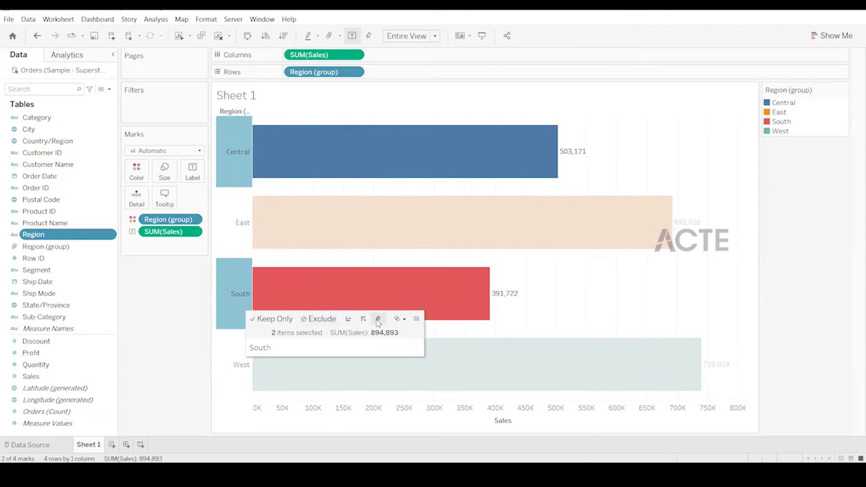
left_click(378, 319)
left_click(253, 164)
left_click(258, 165)
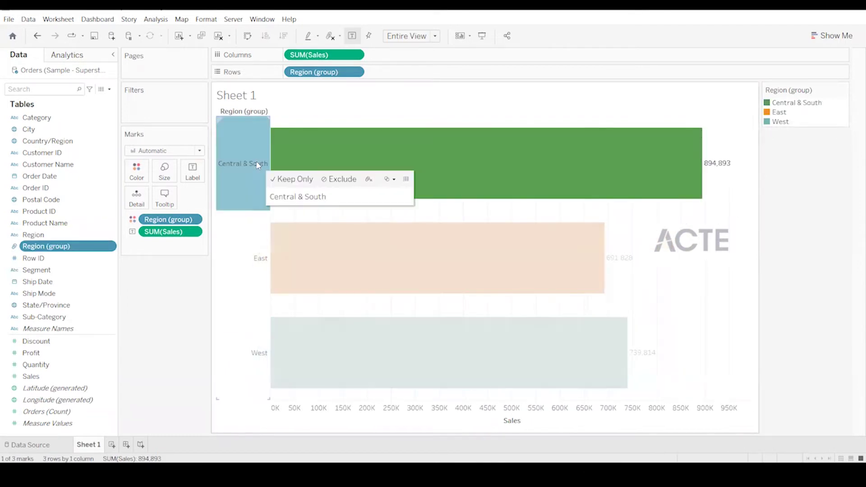
left_click(369, 179)
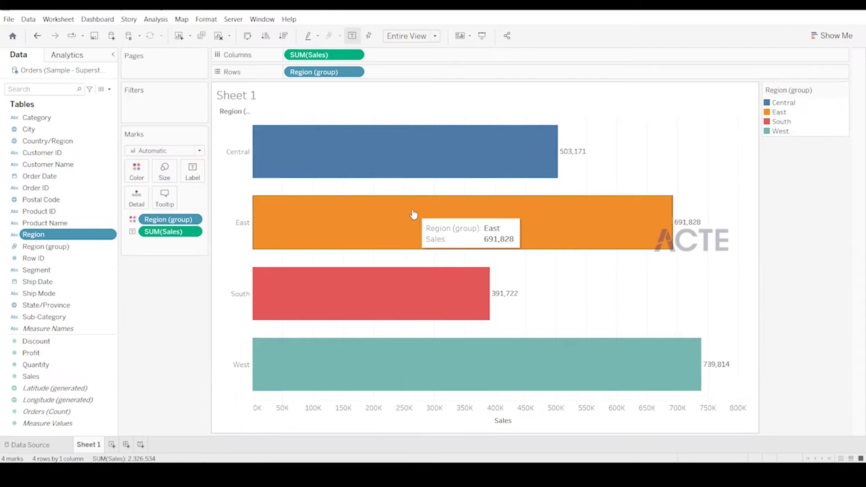
Group the Central and South regions into a single member of the bar chart.
left_click(236, 164)
left_click(250, 285, "ctrl")
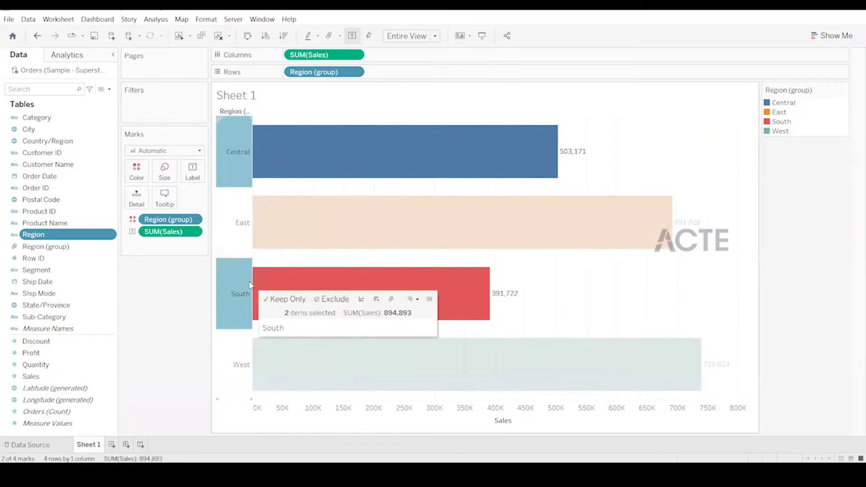
left_click(391, 299)
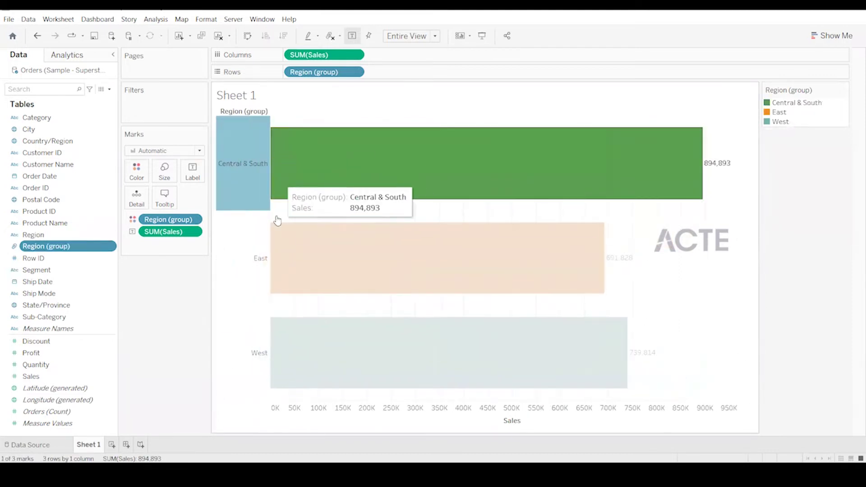
left_click(250, 219)
left_click(244, 173)
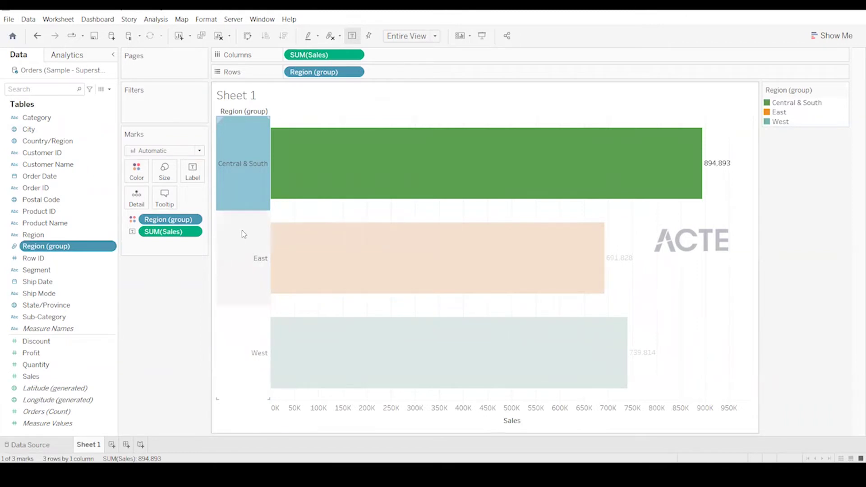
left_click(246, 274)
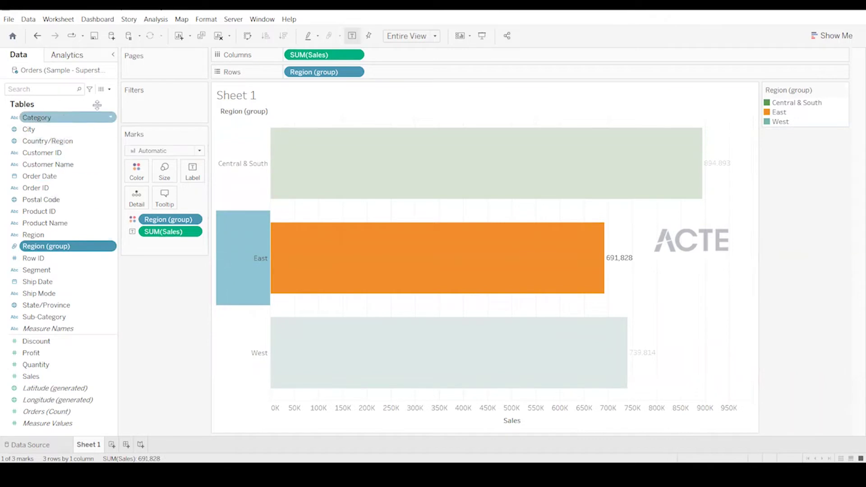
left_click(110, 90)
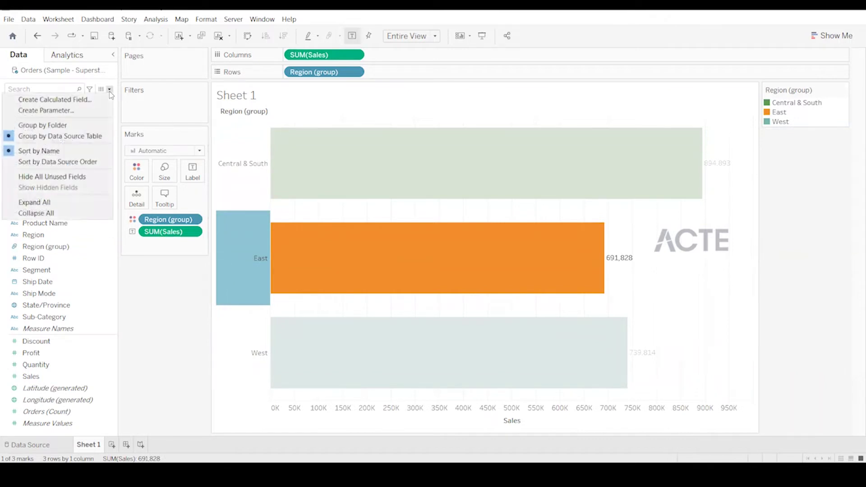
left_click(109, 90)
left_click(109, 91)
left_click(220, 190)
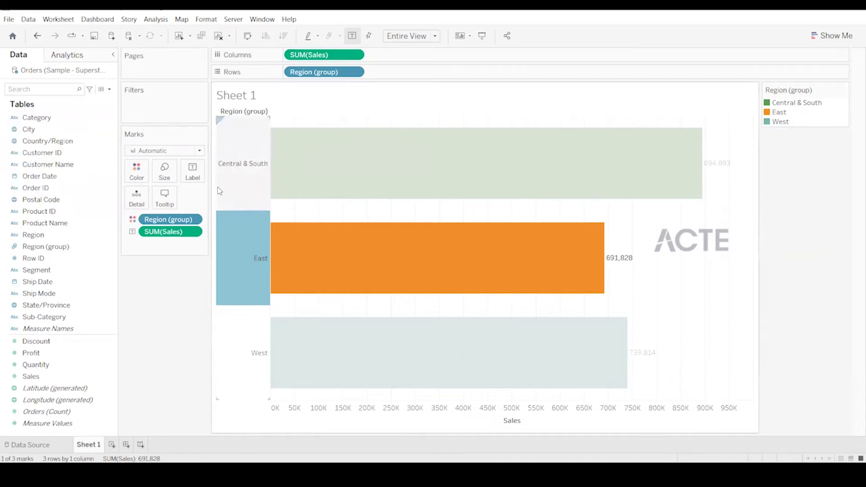
left_click(229, 165)
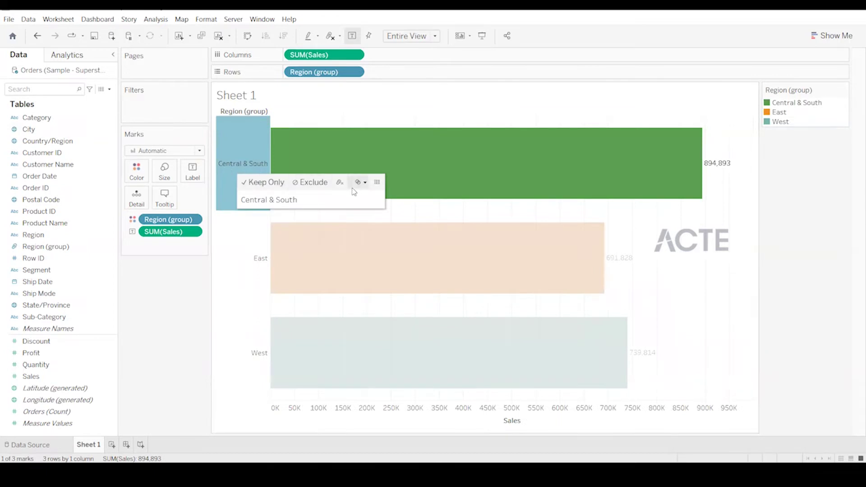
left_click(354, 212)
left_click(30, 293)
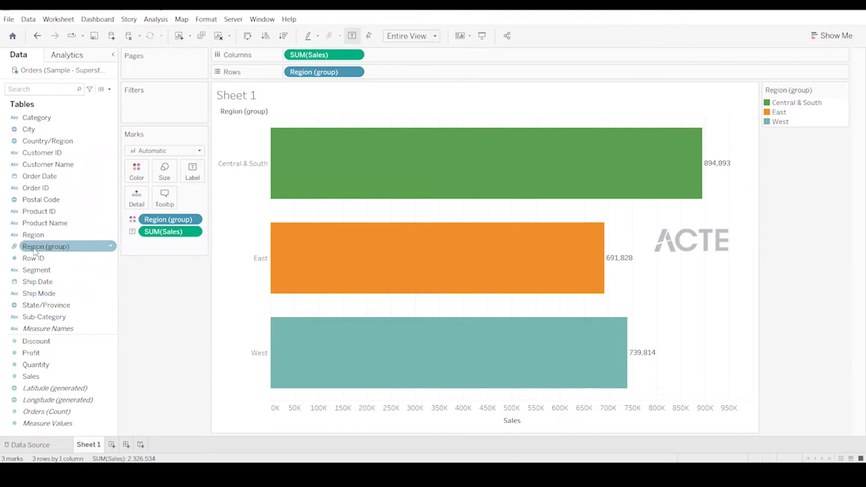
Edit the Region (group) field so that East replaces South in the group with Central, and apply the change.
left_click(68, 251)
left_click(112, 247)
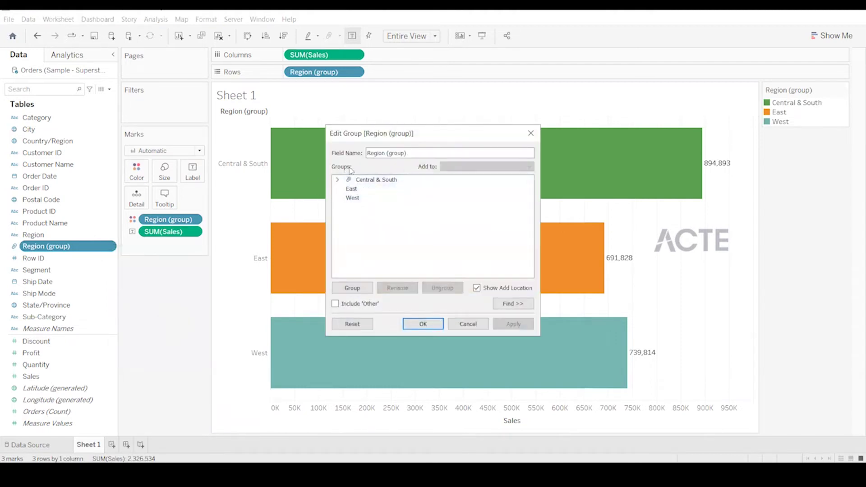
left_click_drag(406, 152, 363, 156)
left_click(338, 180)
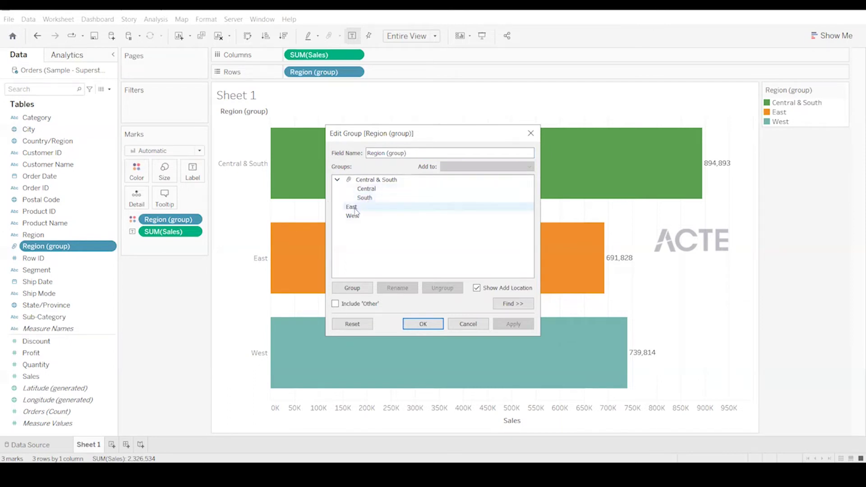
mouse_move(369, 198)
left_mouse_down()
mouse_move(381, 220)
mouse_move(367, 225)
mouse_move(356, 199)
mouse_move(379, 193)
left_mouse_up()
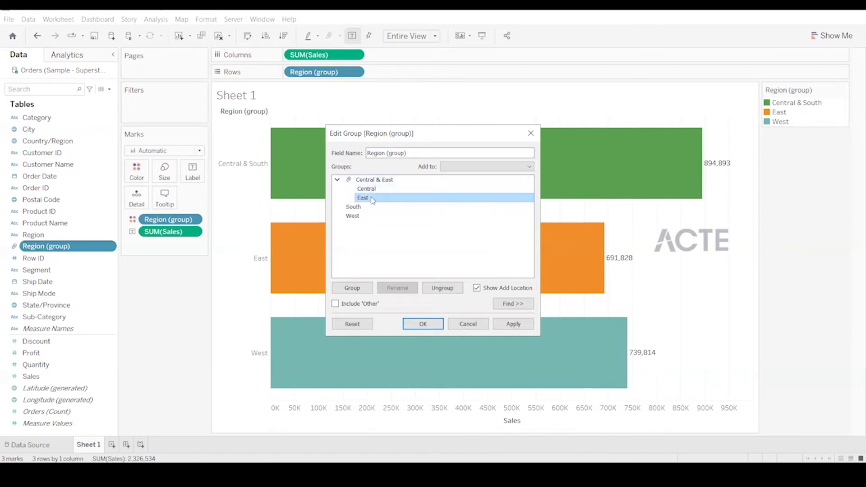
left_click(359, 201)
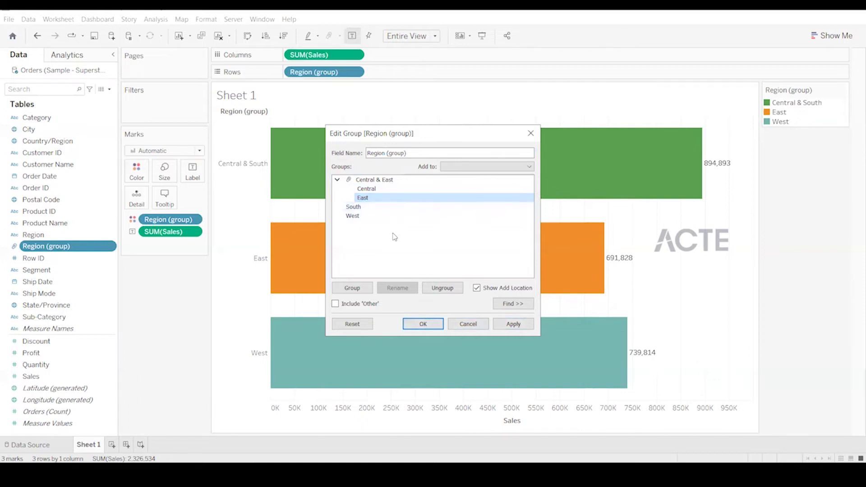
left_click(509, 324)
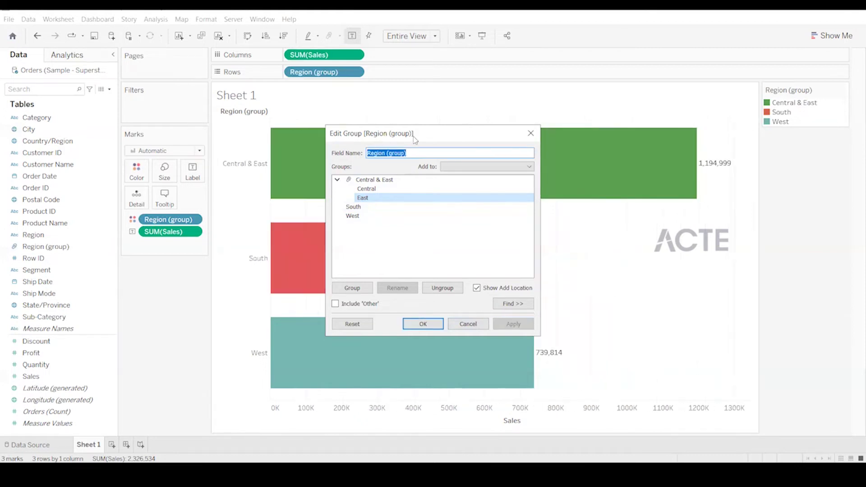
Edit the Region (group) field so that West replaces East in the group with Central, apply the change and close the group editor.
left_click_drag(421, 134, 633, 195)
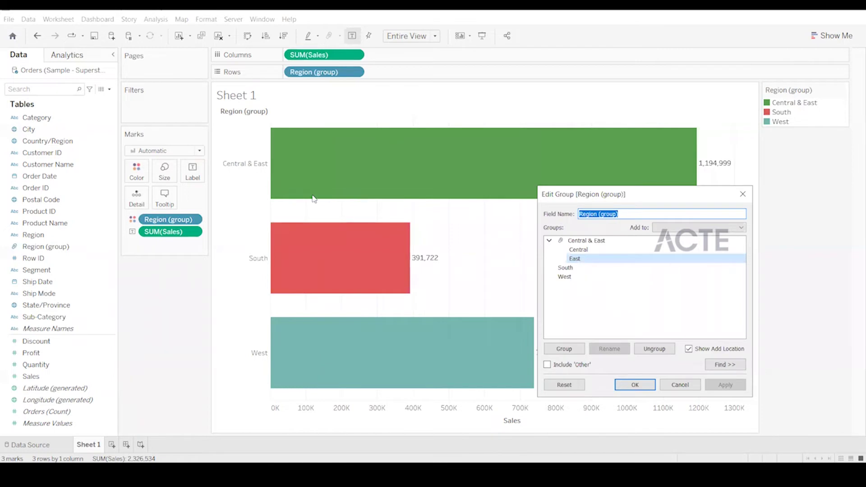
mouse_move(575, 259)
left_mouse_down()
mouse_move(585, 266)
mouse_move(577, 271)
mouse_move(574, 254)
mouse_move(582, 260)
mouse_move(572, 276)
mouse_move(568, 257)
mouse_move(573, 280)
mouse_move(569, 250)
left_mouse_up()
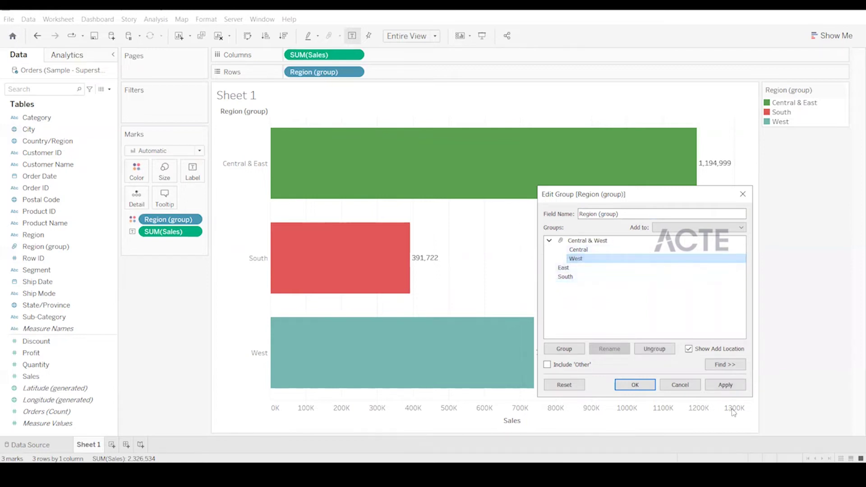
left_click(726, 384)
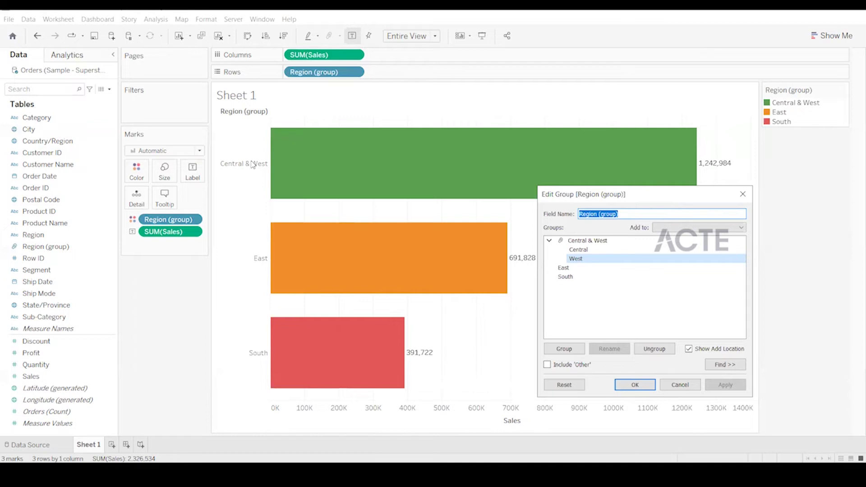
left_click(226, 203)
left_click(36, 248)
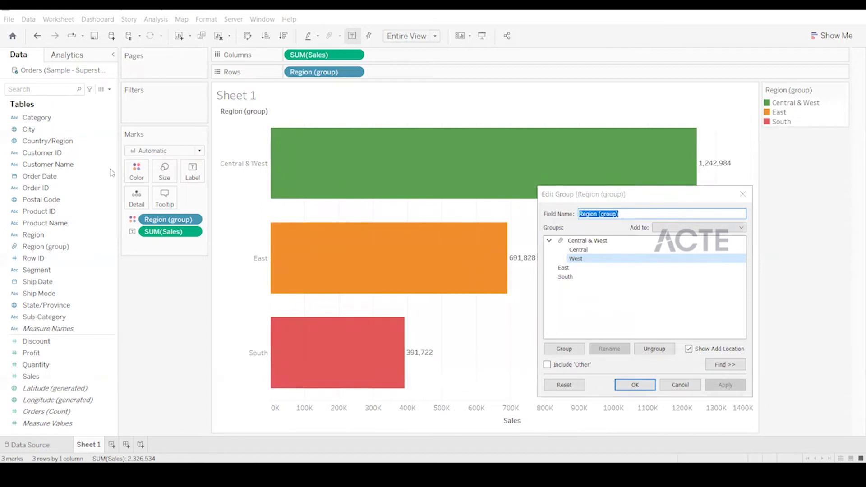
left_click(742, 194)
left_click(36, 248)
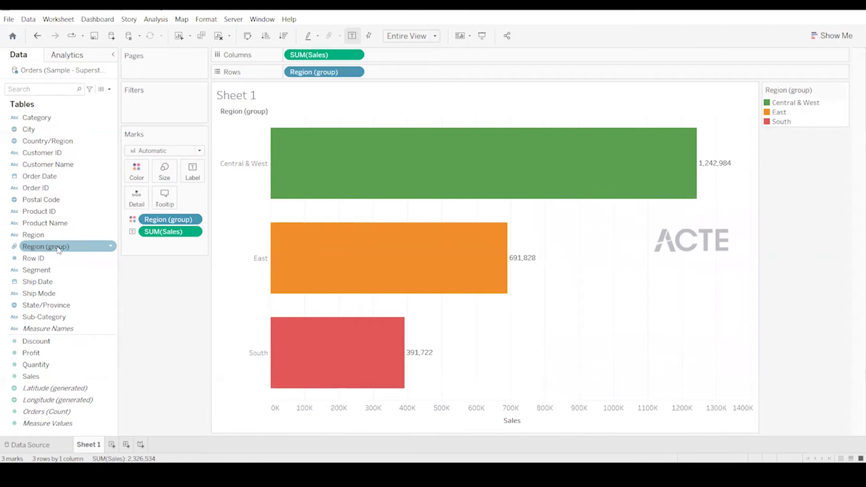
Reopen the Region (group) definition, regroup Central with East instead of West, apply the change and close the group editor.
left_click(28, 248)
left_click(110, 248)
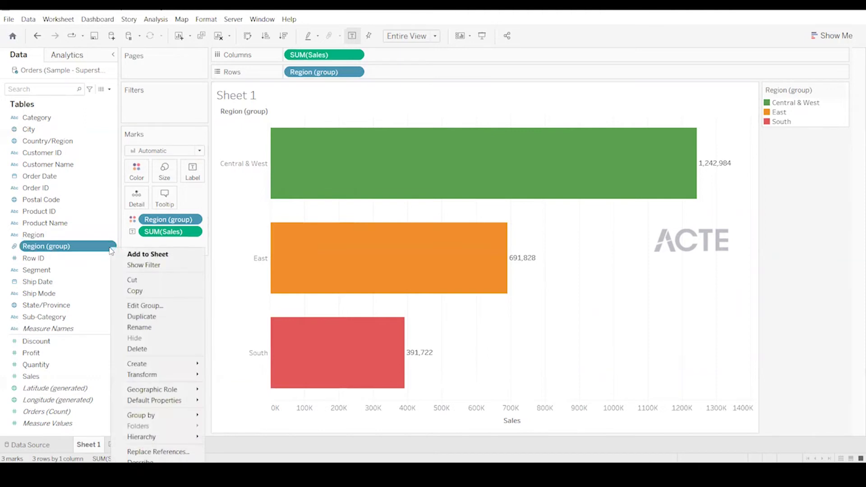
left_click(149, 306)
left_click(337, 179)
left_click(363, 198)
left_click(361, 206, "ctrl")
mouse_move(360, 207)
left_mouse_down()
mouse_move(382, 197)
mouse_move(356, 220)
left_mouse_up()
left_click(382, 197)
left_click(375, 207)
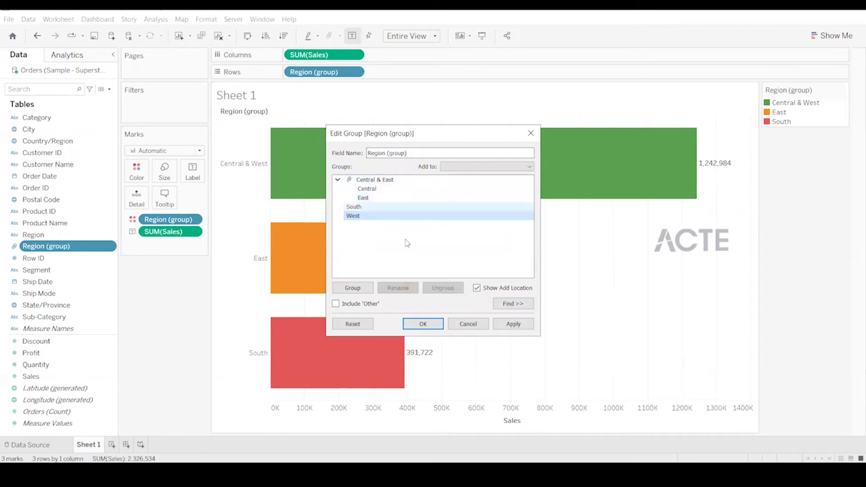
left_click(514, 324)
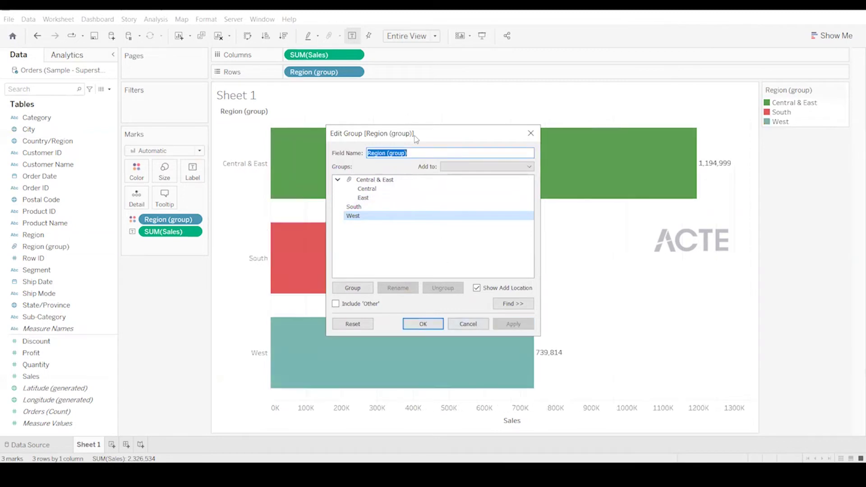
left_click_drag(433, 134, 636, 211)
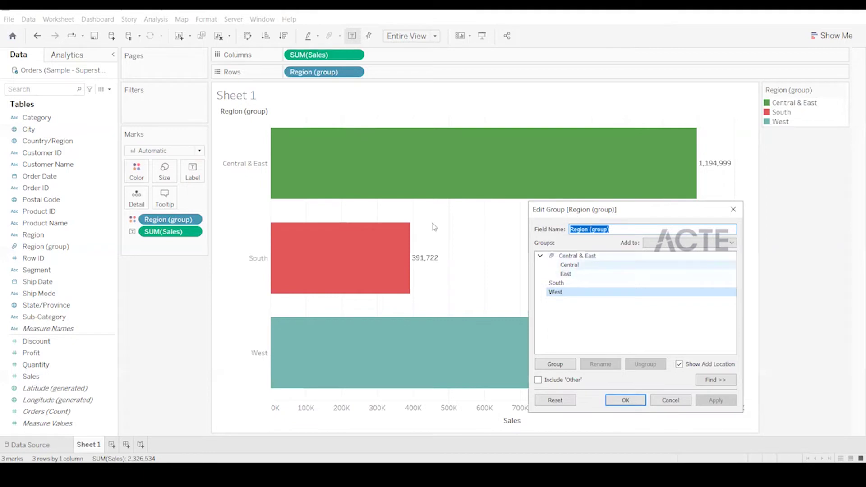
left_click(41, 119)
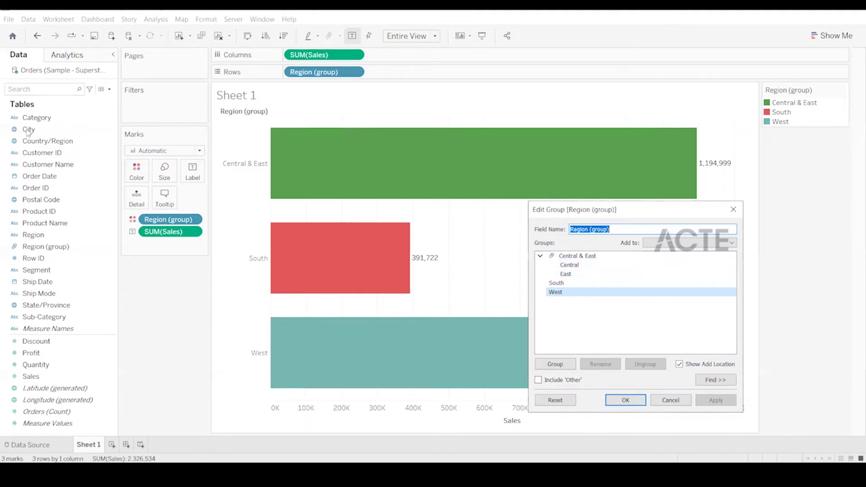
left_click(734, 210)
mouse_move(27, 129)
left_mouse_down()
mouse_move(287, 89)
mouse_move(30, 131)
left_mouse_up()
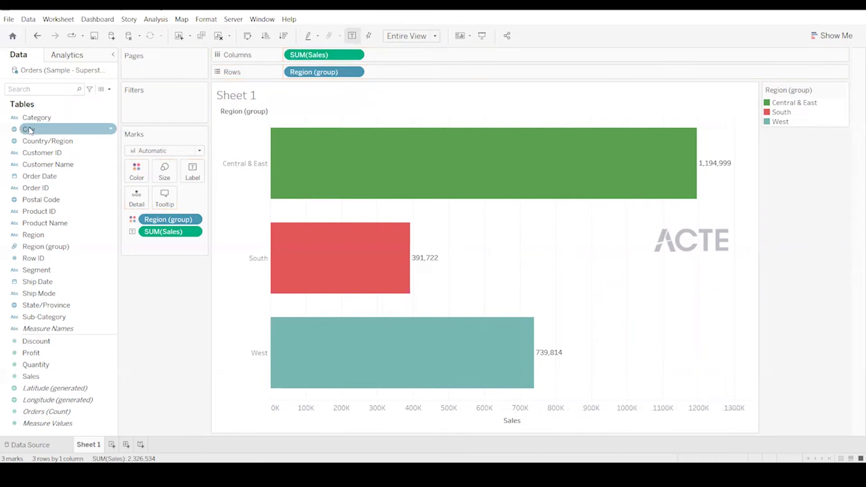
left_click(112, 130)
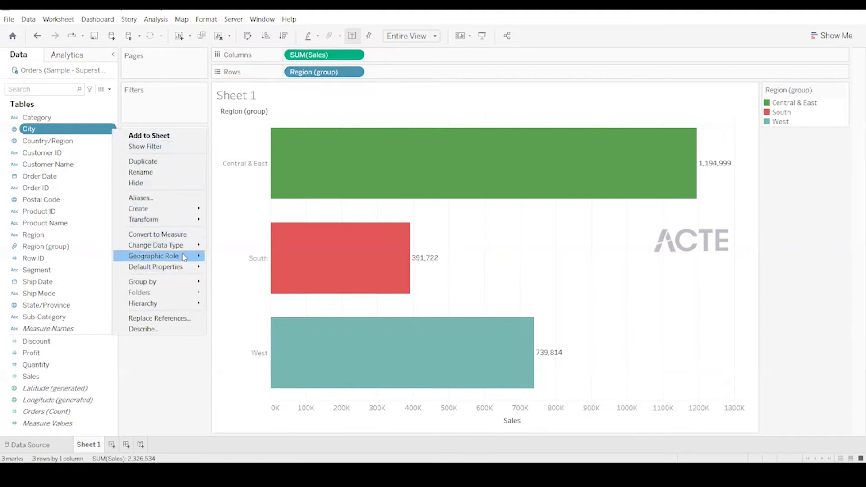
key("Escape")
left_click(245, 163)
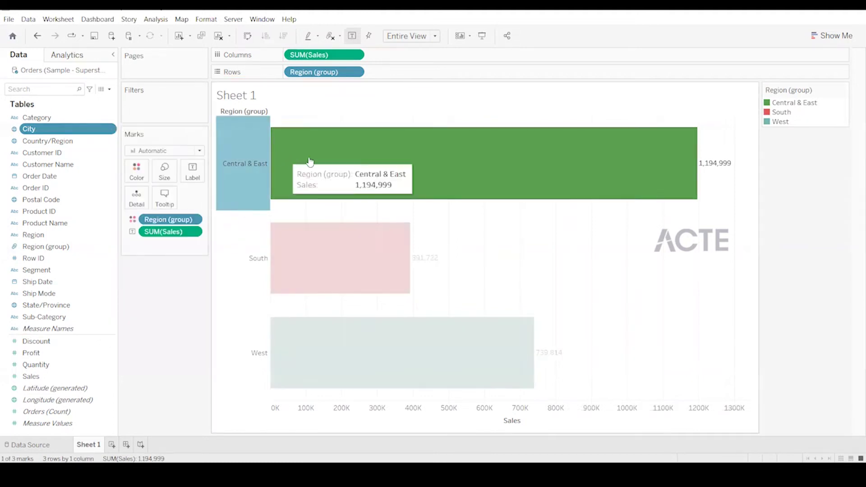
left_click(381, 112)
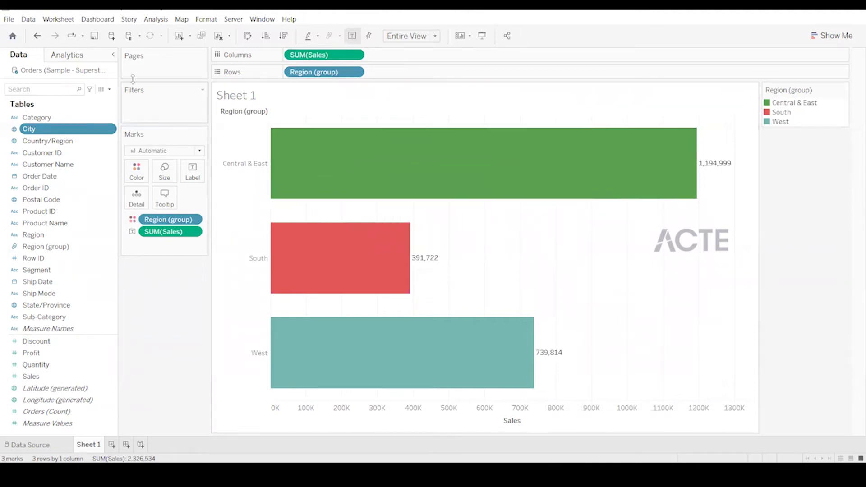
Undo the grouping, bar chart and combined field changes until only SUM(Sales) remains on the sheet as text.
left_click(37, 35)
left_click(38, 35)
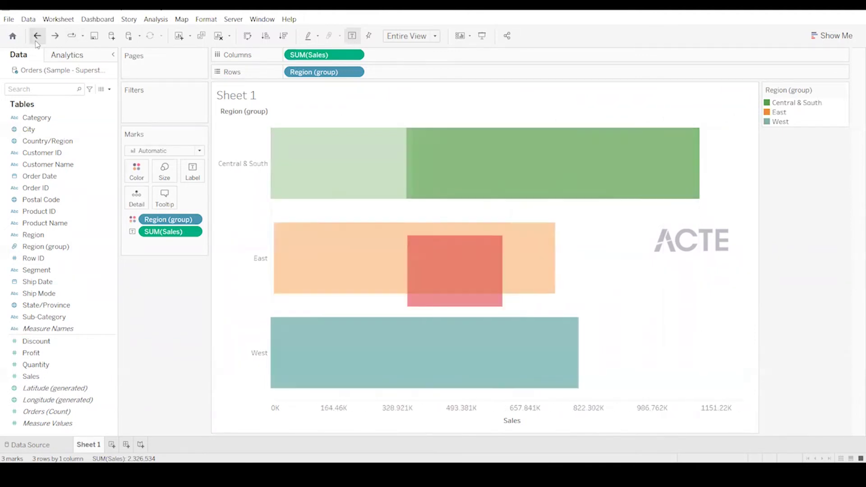
left_click(38, 36)
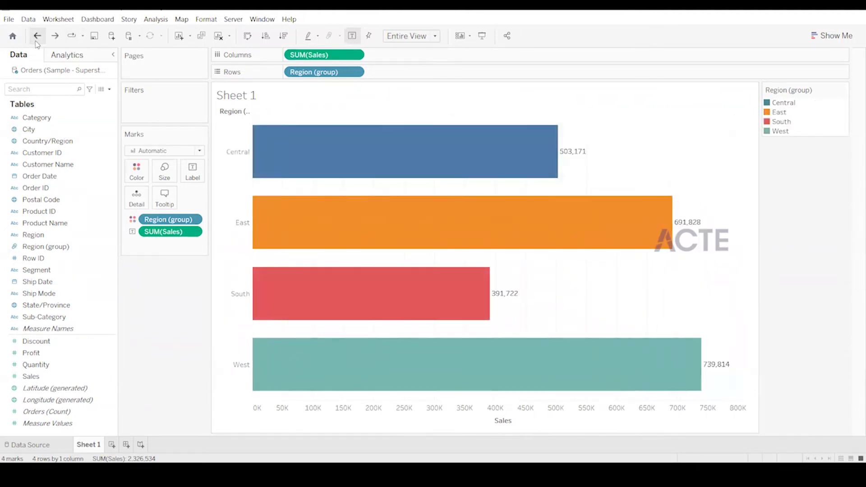
left_click(36, 42)
left_click(37, 41)
left_click(37, 41)
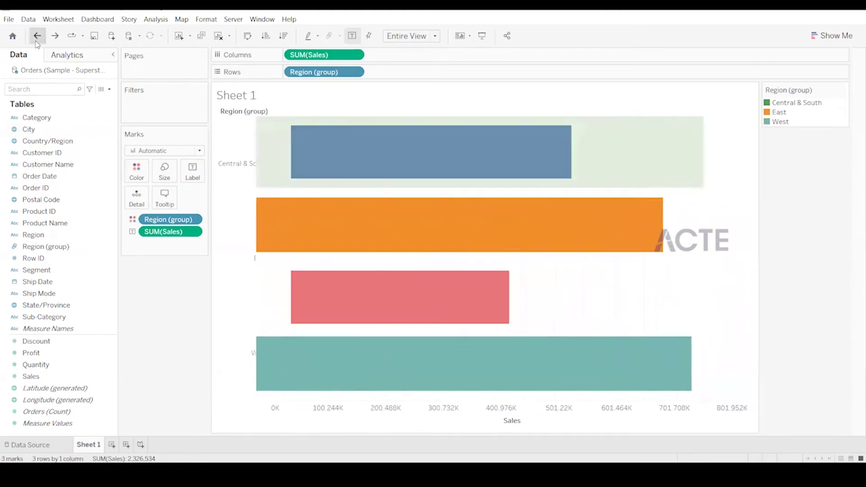
left_click(37, 41)
left_click(37, 42)
left_click(36, 42)
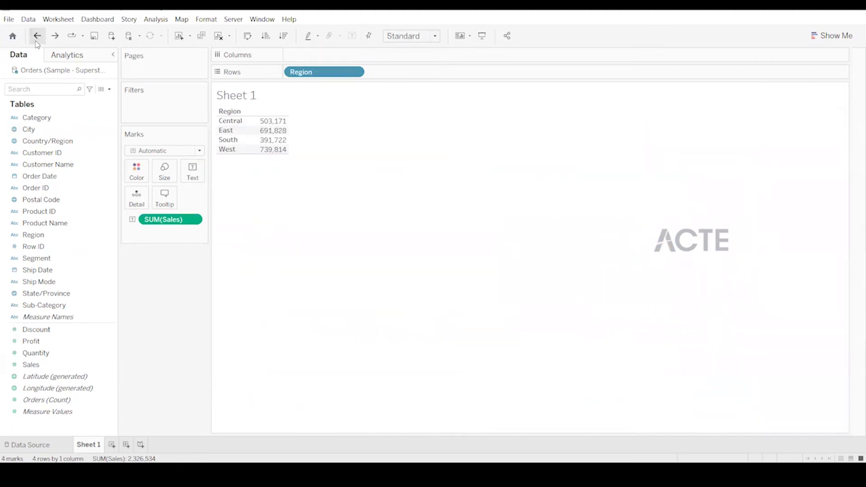
left_click(37, 41)
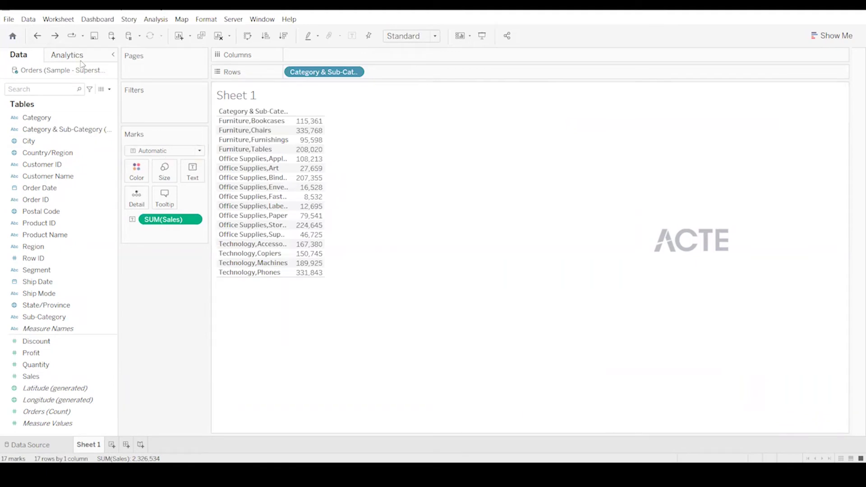
left_click(37, 39)
left_click(39, 40)
left_click(37, 40)
left_click(38, 40)
left_click(38, 40)
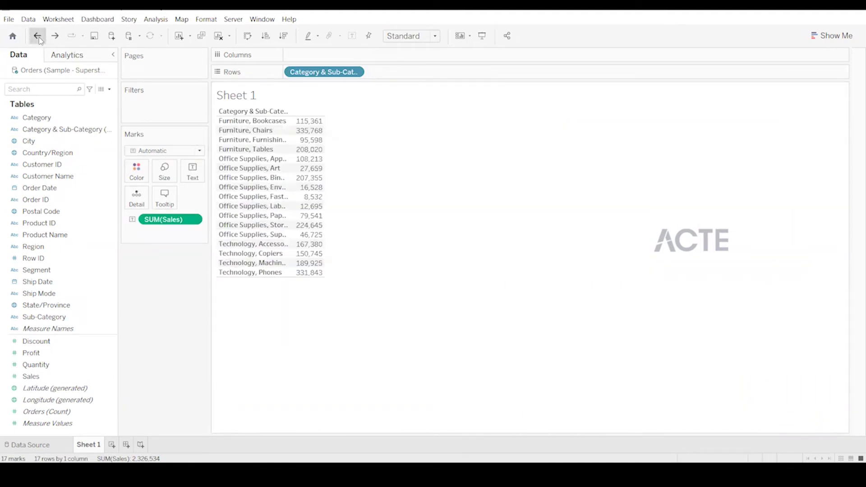
left_click(38, 40)
left_click(77, 165)
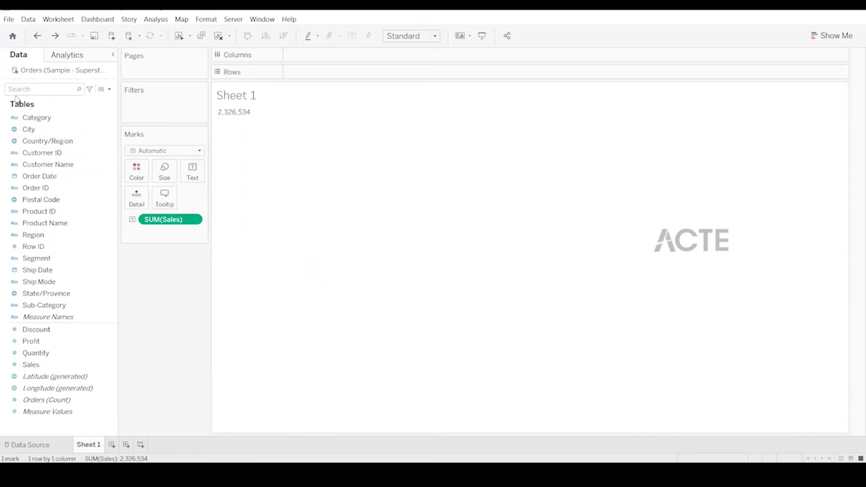
Break the sales total down by row, with Category first and Sub-Category nested inside it.
left_click(46, 129)
left_click_drag(49, 126, 319, 75)
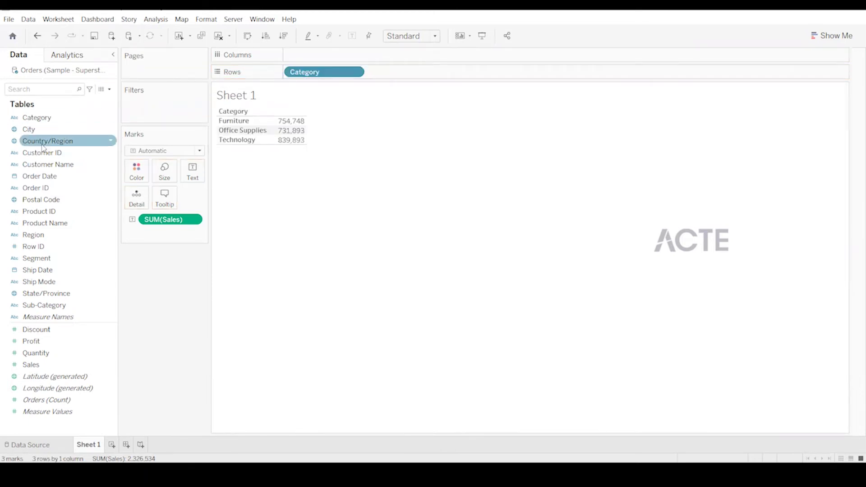
left_click_drag(49, 306, 408, 74)
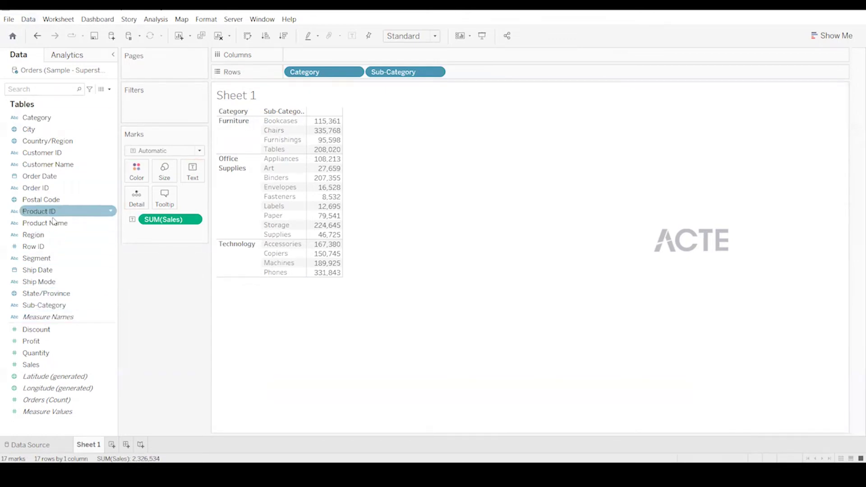
Create a combined field from the Category and Sub-Category dimensions.
left_click(44, 119)
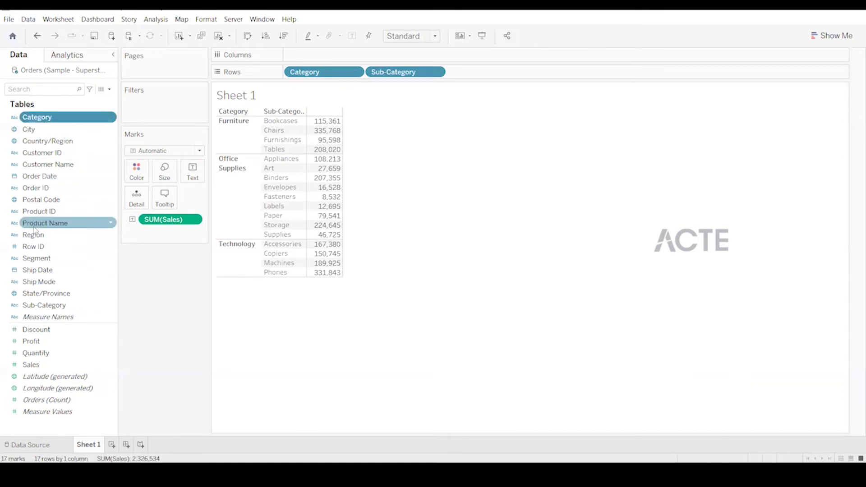
left_click(62, 306, "ctrl")
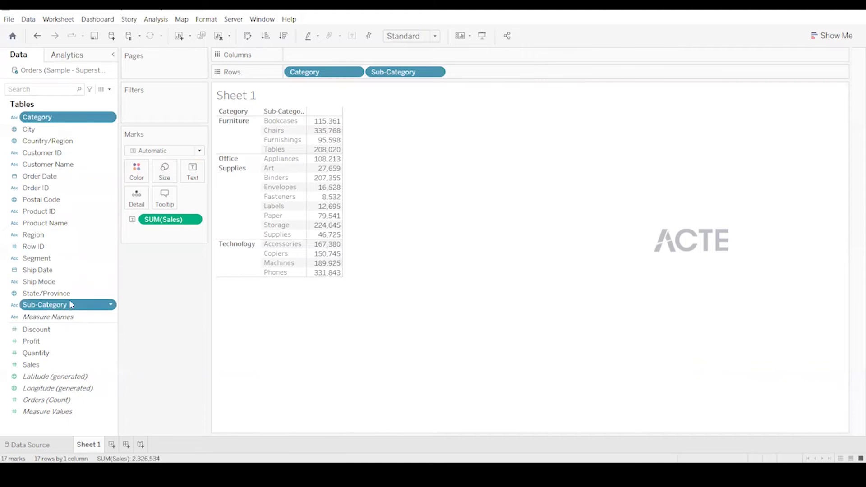
right_click(76, 307)
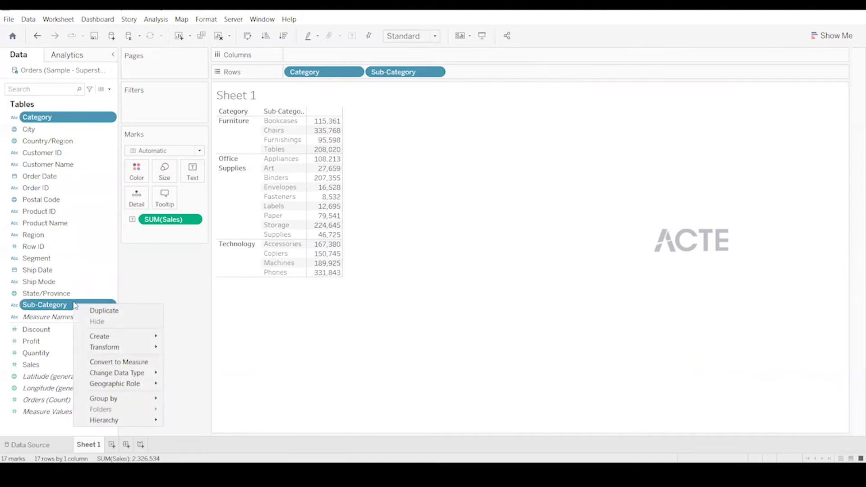
mouse_move(116, 338)
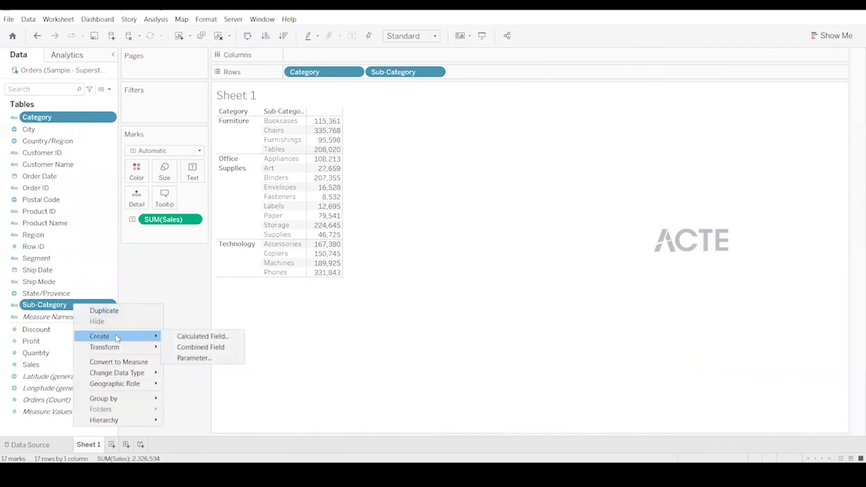
left_click(201, 347)
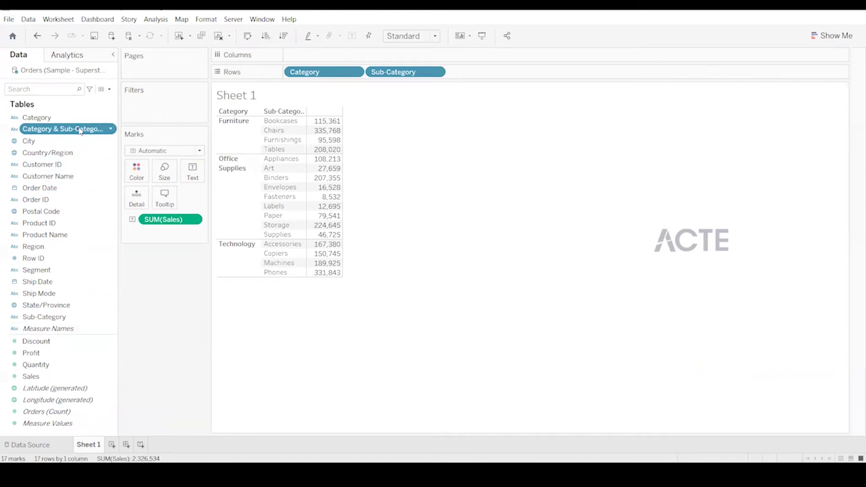
left_click_drag(78, 131, 88, 131)
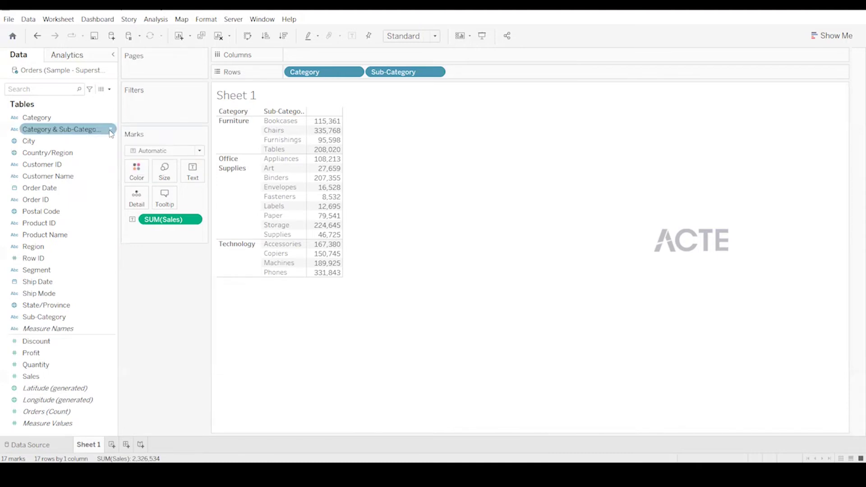
Add the combined Category & Sub-Category field to Rows after Sub-Category.
left_click_drag(111, 132, 510, 70)
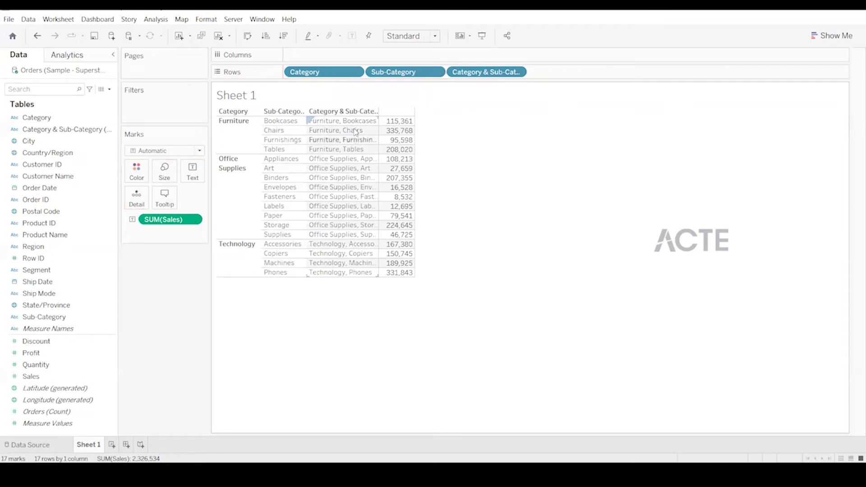
left_click(110, 132)
left_click(110, 131)
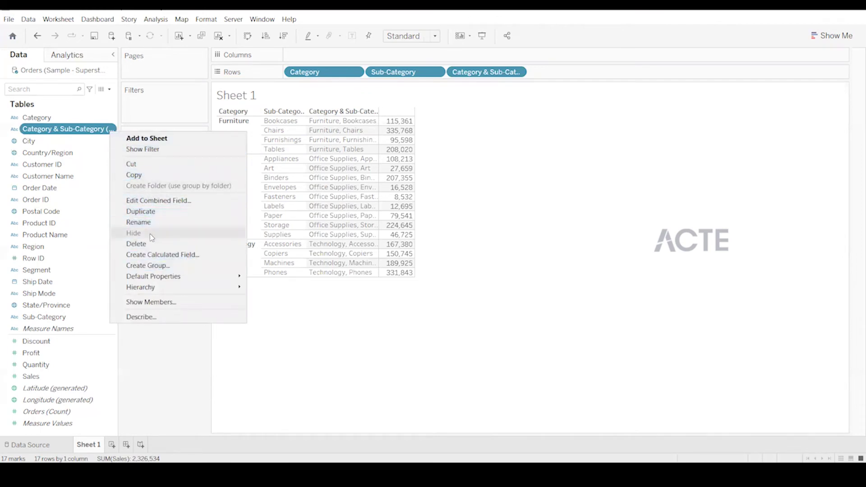
left_click(107, 153)
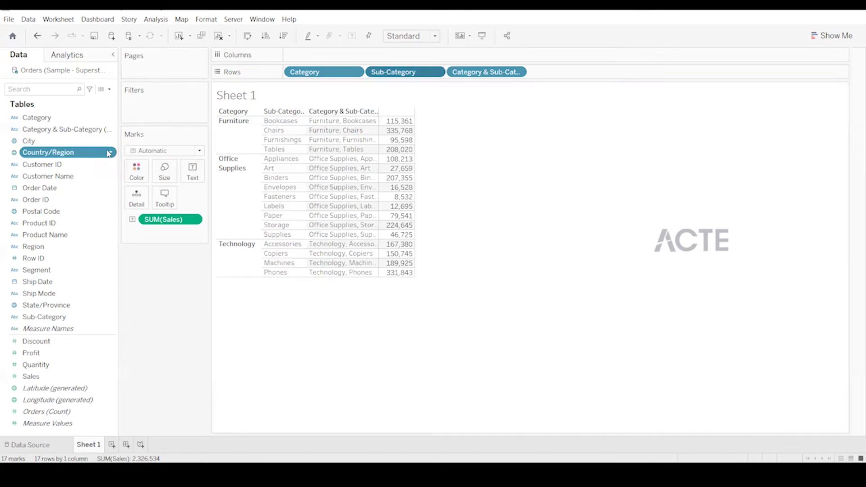
Duplicate the combined Category & Sub-Category field, and set a hyphen as the member separator of the combined field shown in Rows.
left_click(113, 131)
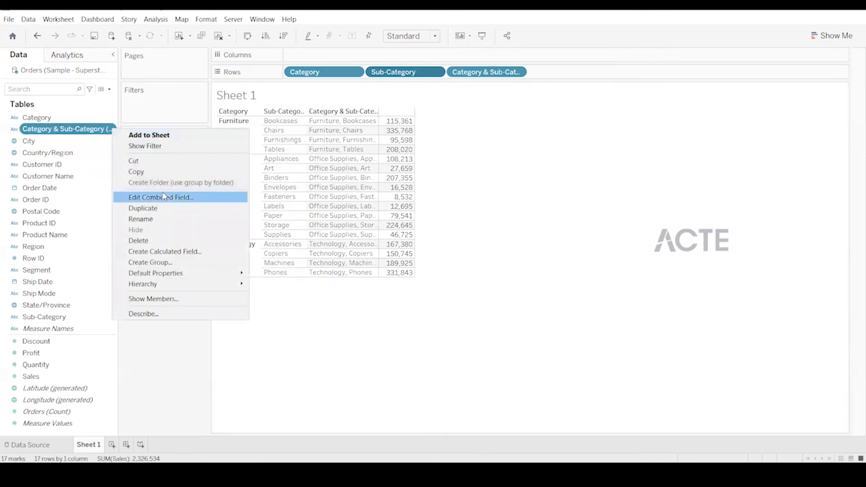
left_click(143, 208)
left_click(102, 130)
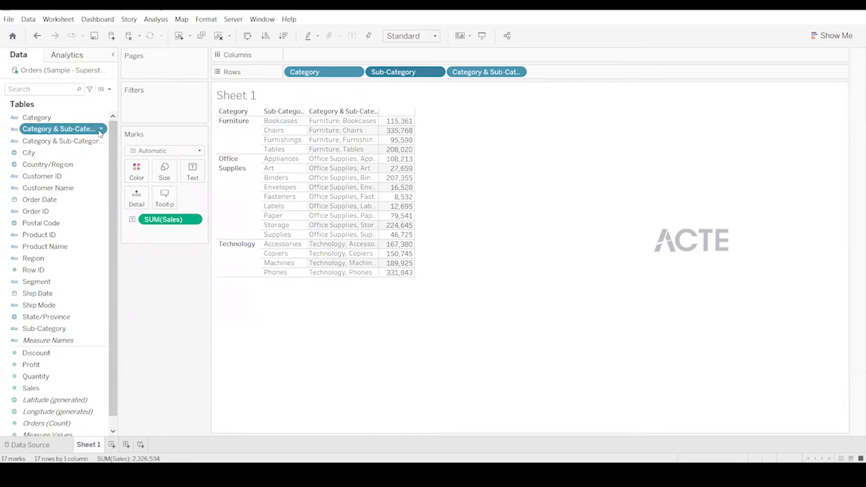
left_click(102, 130)
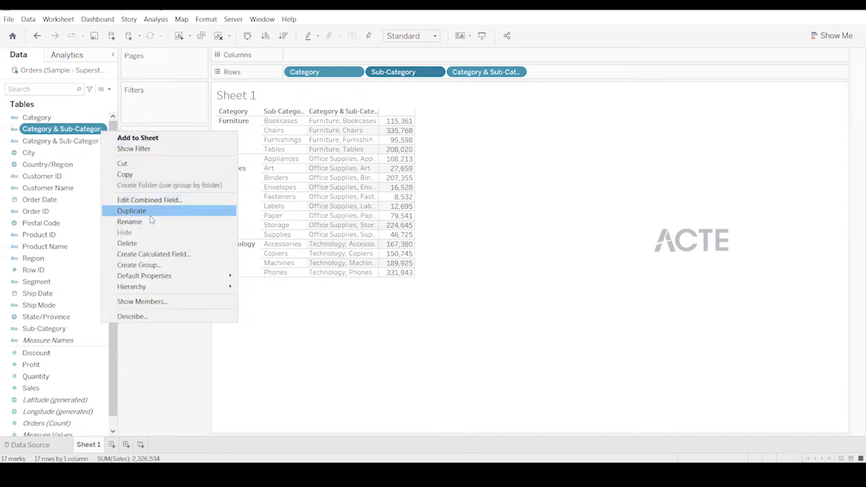
left_click(175, 199)
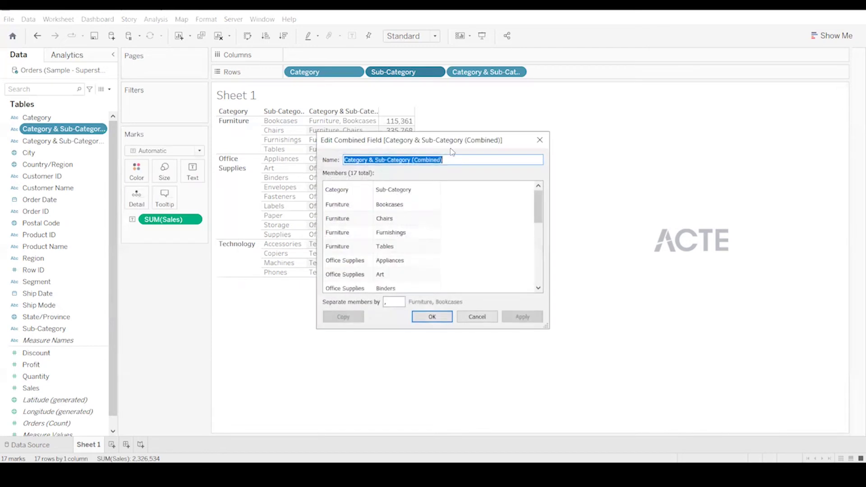
left_click(458, 161)
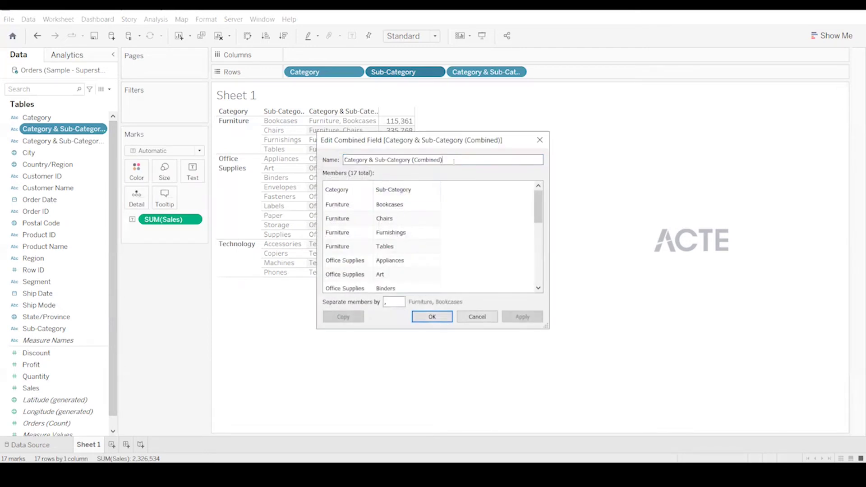
left_click_drag(454, 161, 341, 163)
left_click(396, 303)
type("-")
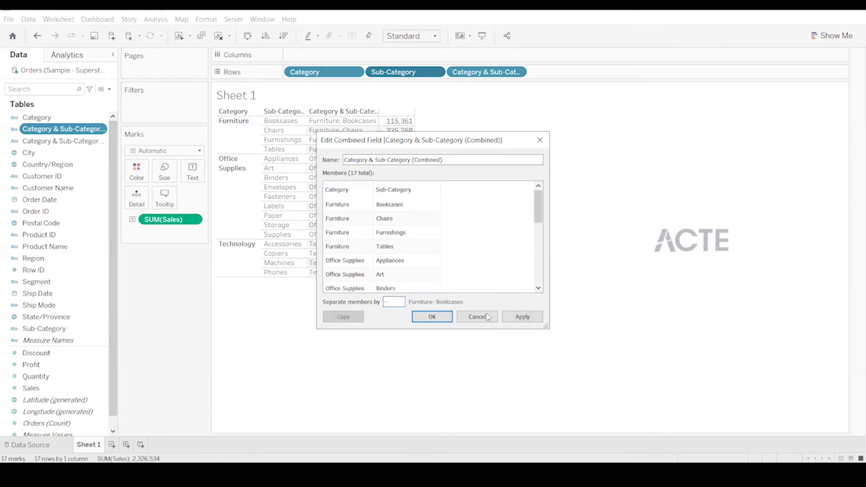
left_click(522, 317)
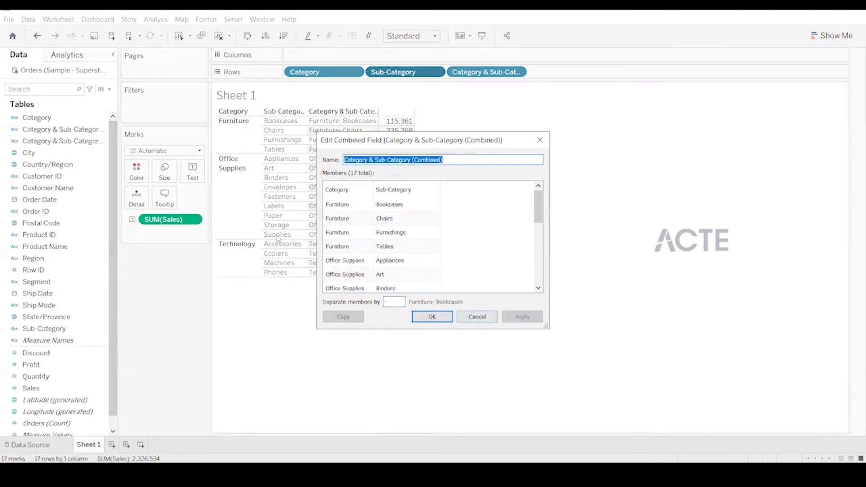
left_click(540, 140)
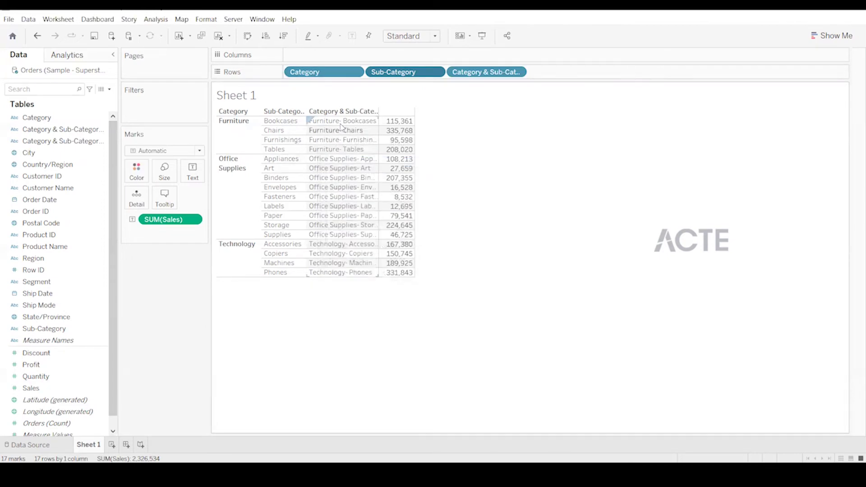
Remove Sub-Category and Category from Rows, keeping only the combined Category & Sub-Category field.
left_click_drag(404, 72, 225, 221)
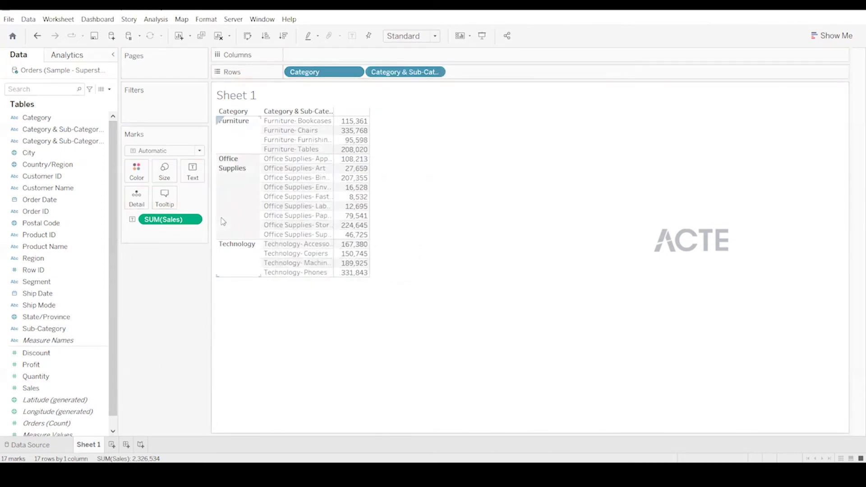
left_click_drag(319, 79, 171, 289)
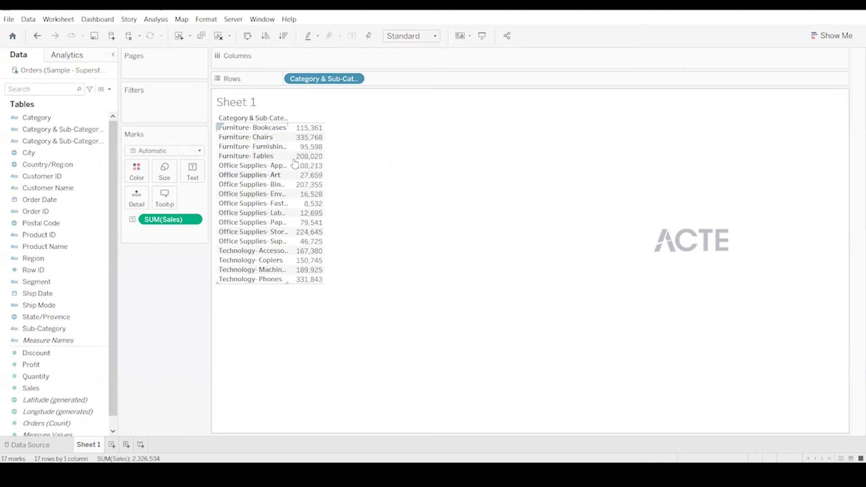
mouse_move(304, 131)
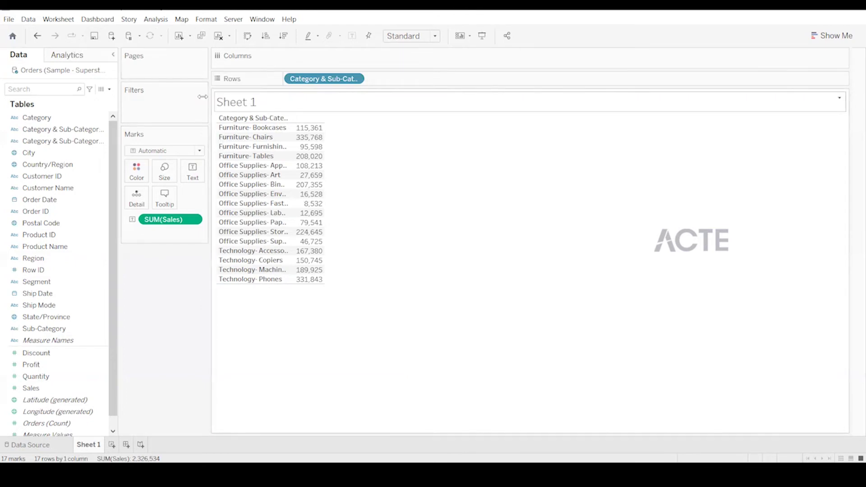
Delete both combined Category & Sub-Category fields from the data source's field list.
left_click(60, 131)
right_click(59, 135)
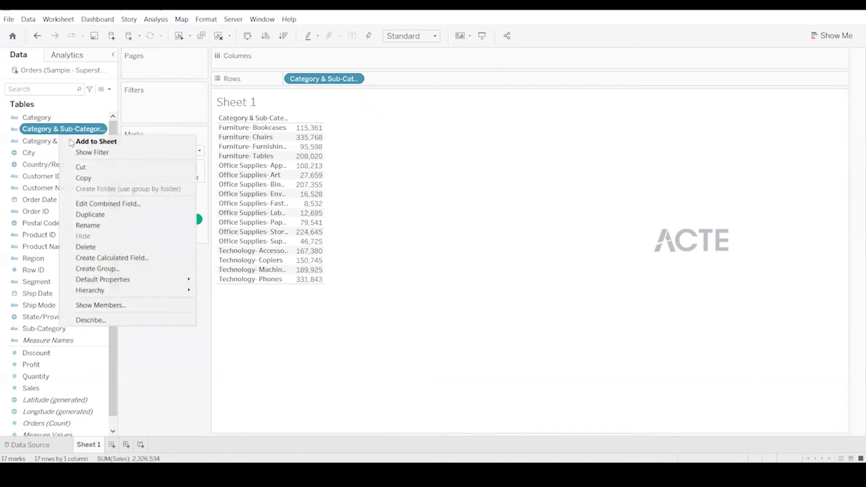
left_click(97, 247)
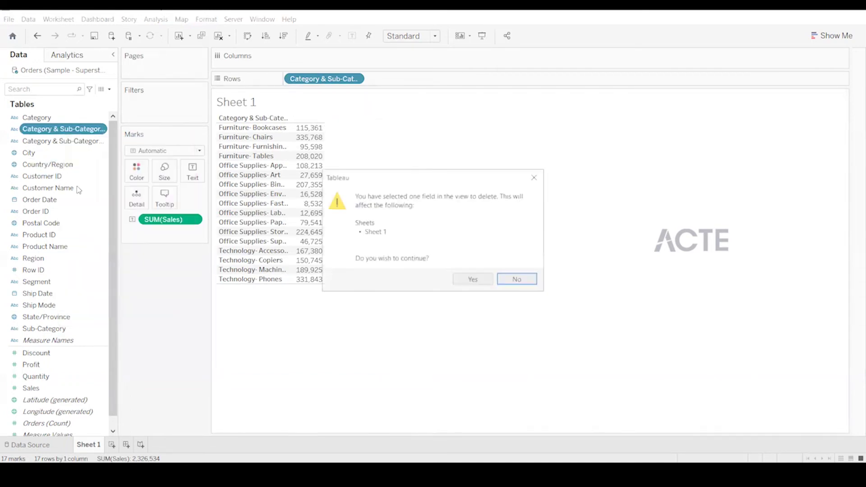
left_click(472, 280)
right_click(84, 130)
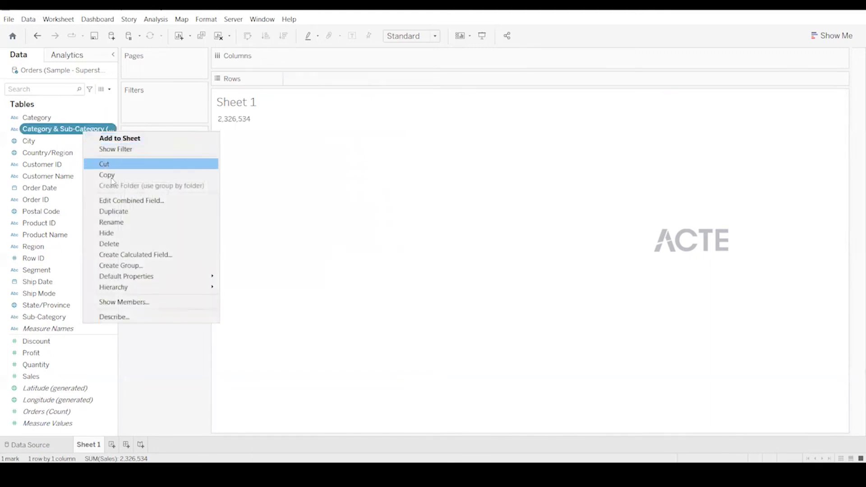
left_click(128, 243)
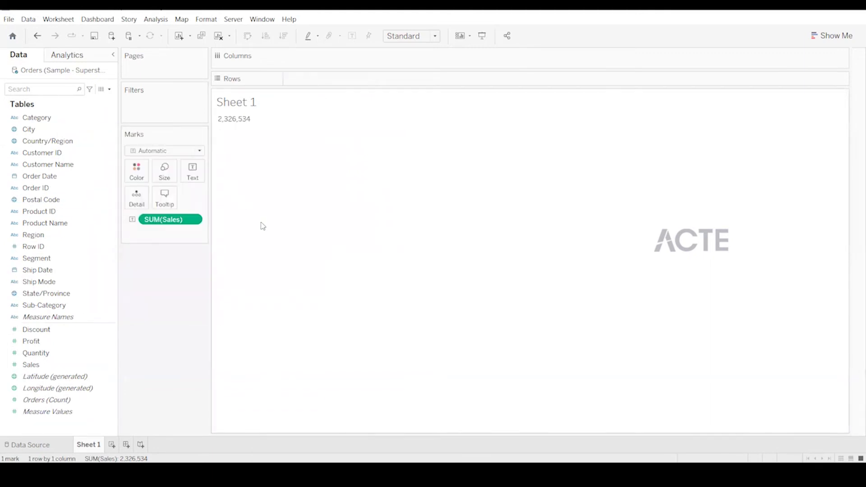
Add State/Province to the sheet and remove Latitude (generated) from Rows.
left_click(63, 294)
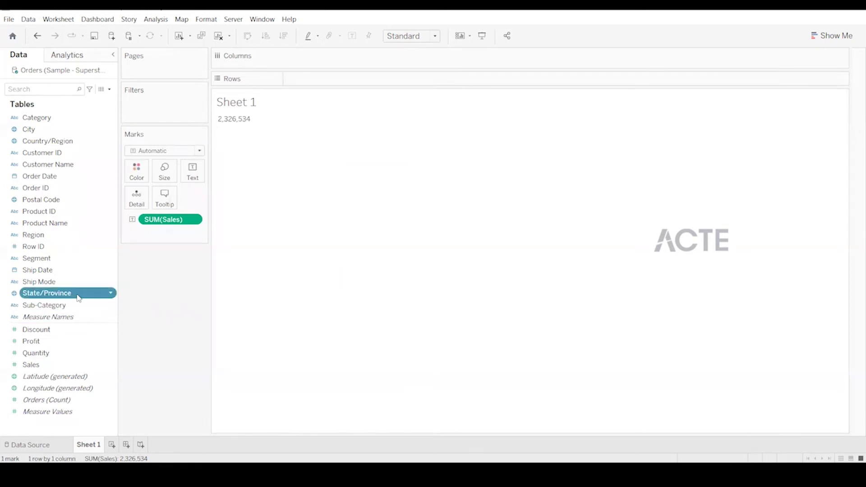
double_click(78, 294)
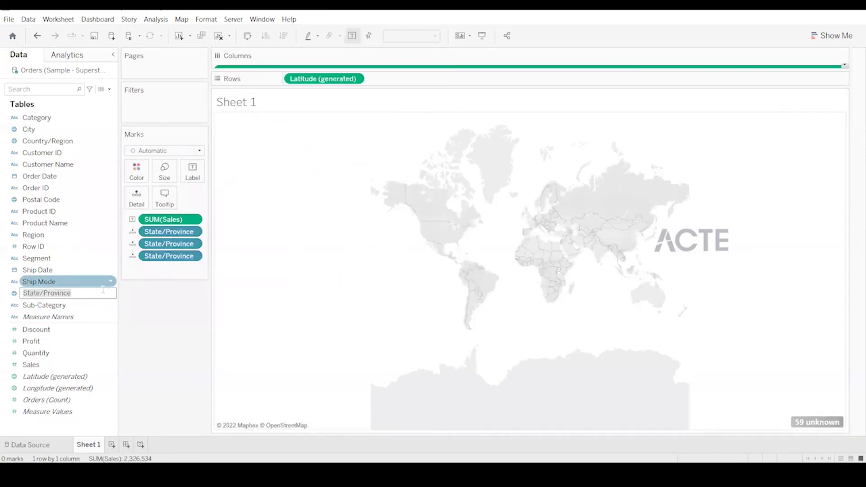
left_click_drag(319, 79, 188, 306)
left_click(75, 294)
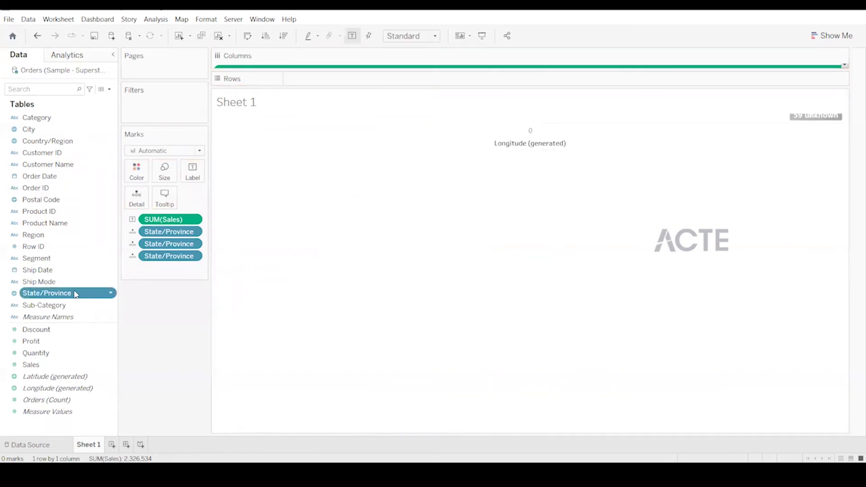
double_click(76, 295)
left_click_drag(325, 79, 164, 380)
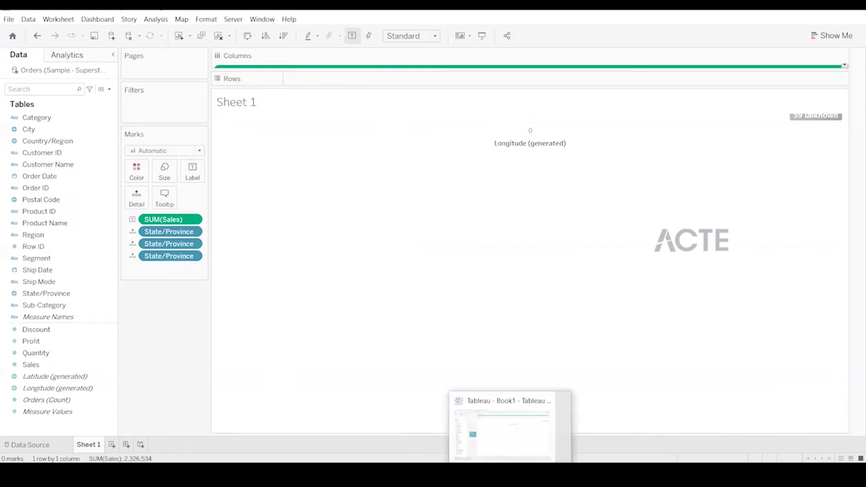
Switch to the Notepad topic list, highlight the entry "hierarchy", and return to Tableau.
key("alt+Tab")
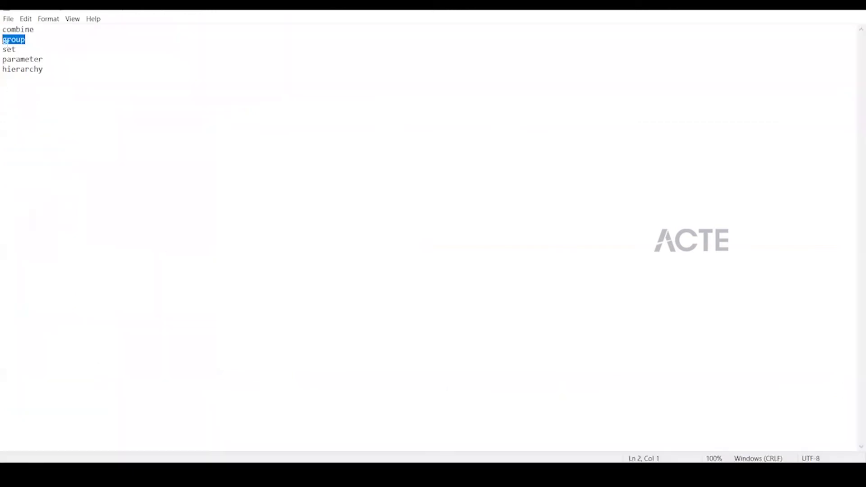
left_click_drag(44, 69, 4, 69)
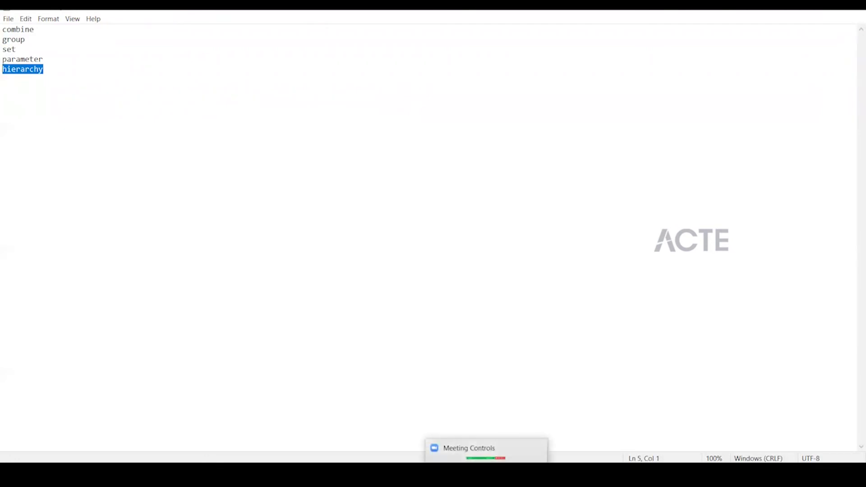
key("super+d")
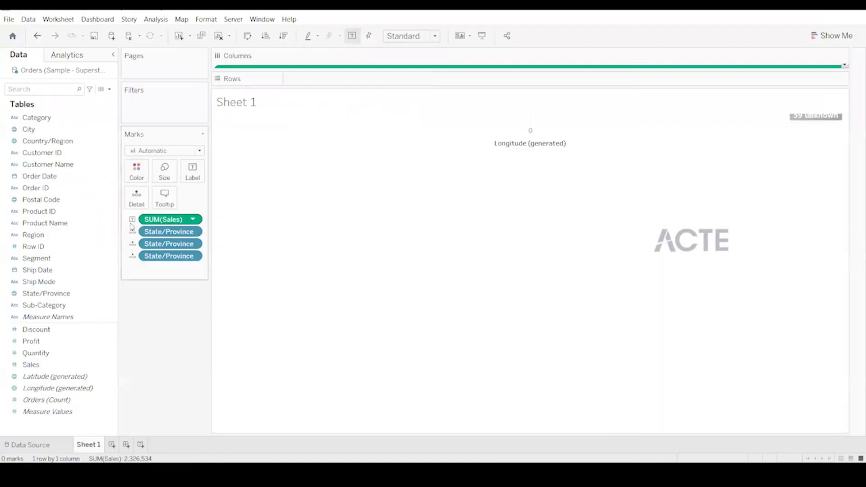
Clear SUM(Sales) and all the State/Province fields from the Marks card.
left_click(80, 107)
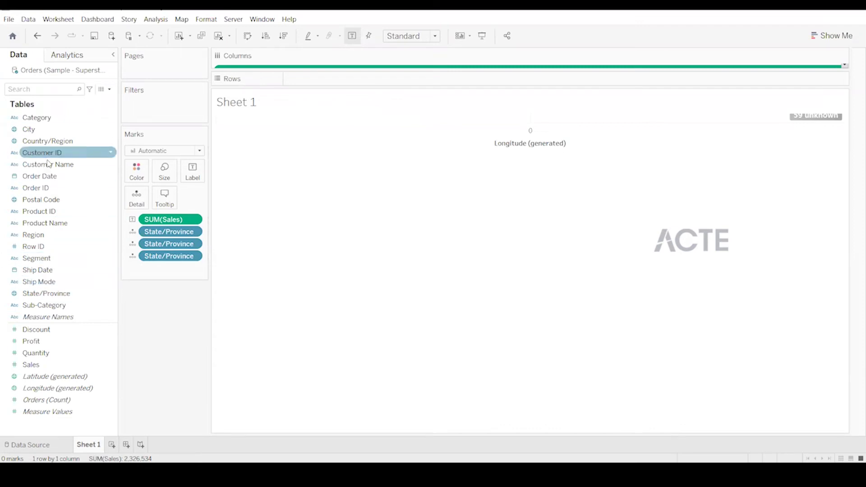
left_click(44, 118)
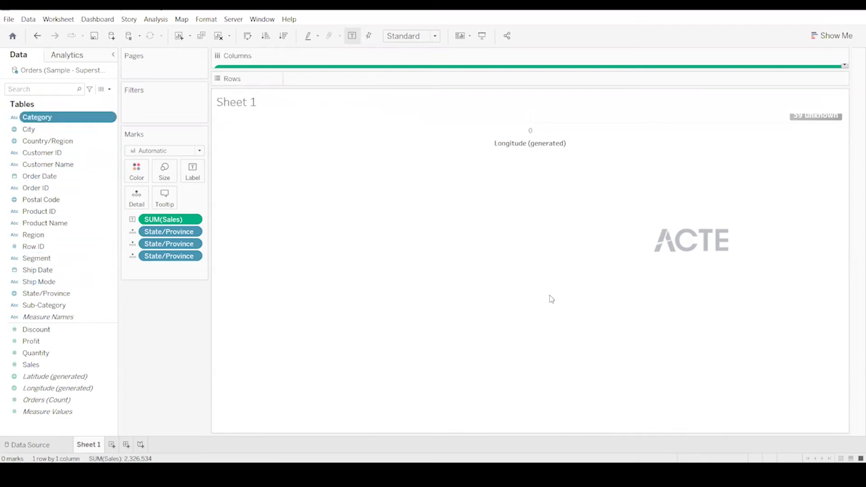
left_click_drag(167, 220, 147, 266)
left_click_drag(168, 219, 174, 334)
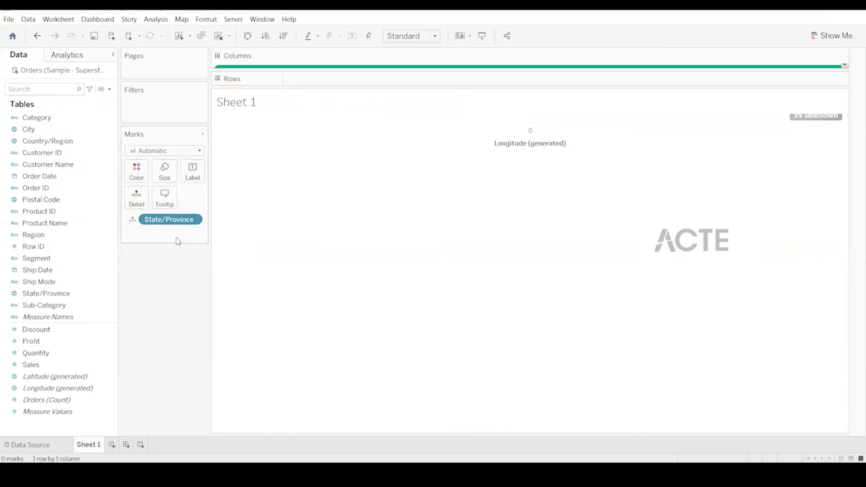
left_click_drag(179, 224, 112, 269)
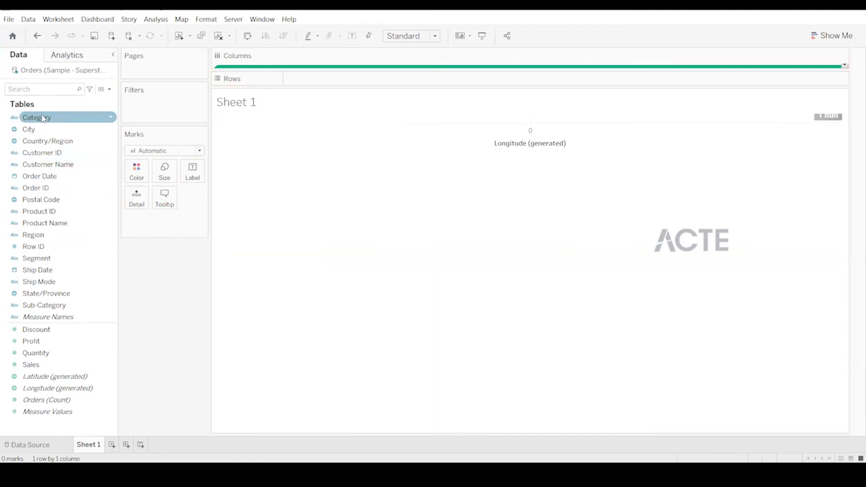
left_click(39, 238)
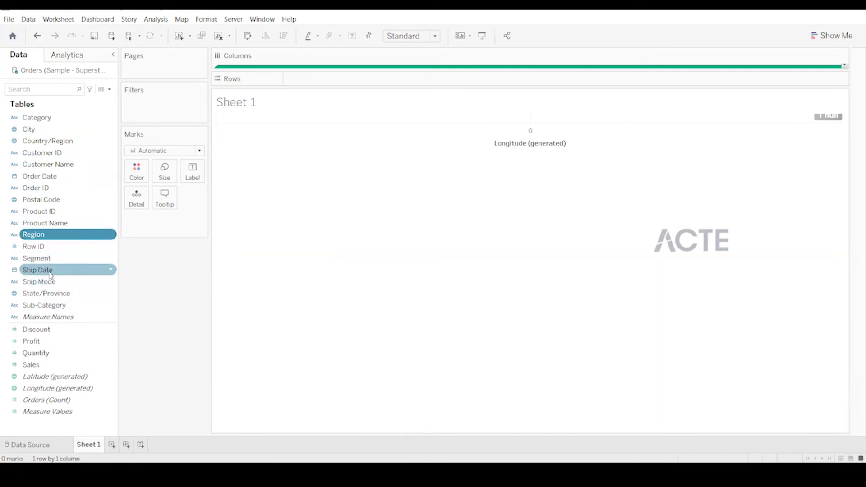
left_click(43, 129, "ctrl")
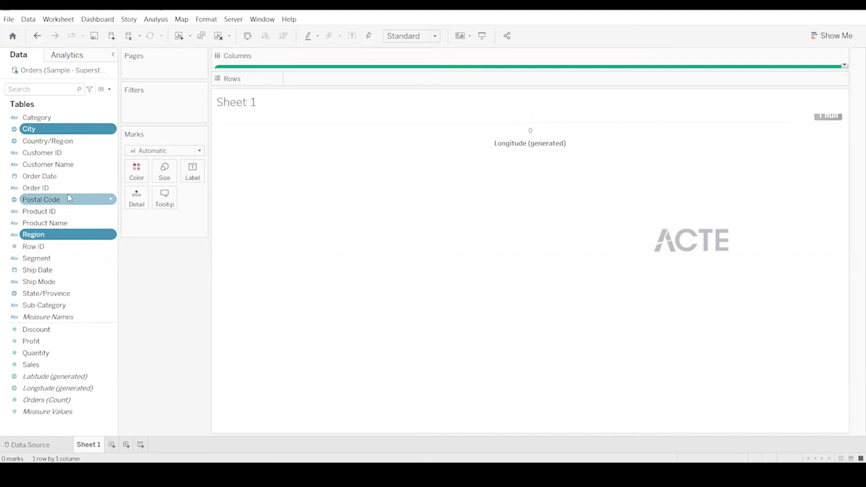
left_click(59, 129, "ctrl")
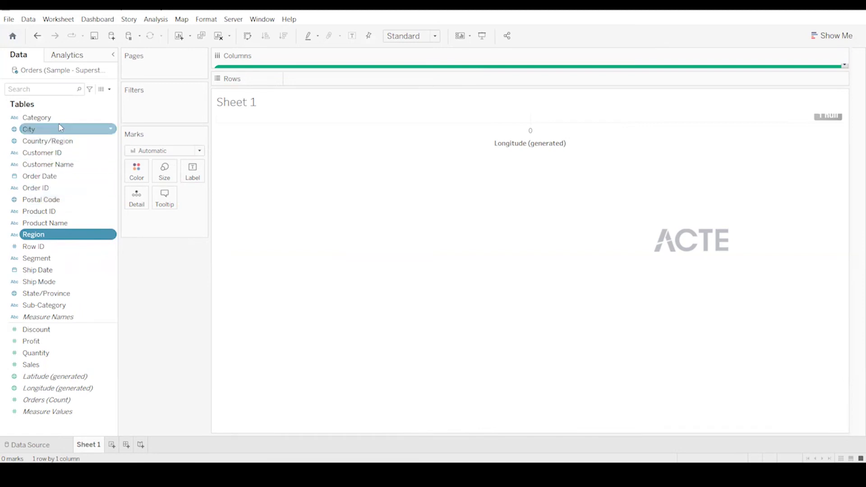
left_click(49, 306, "ctrl")
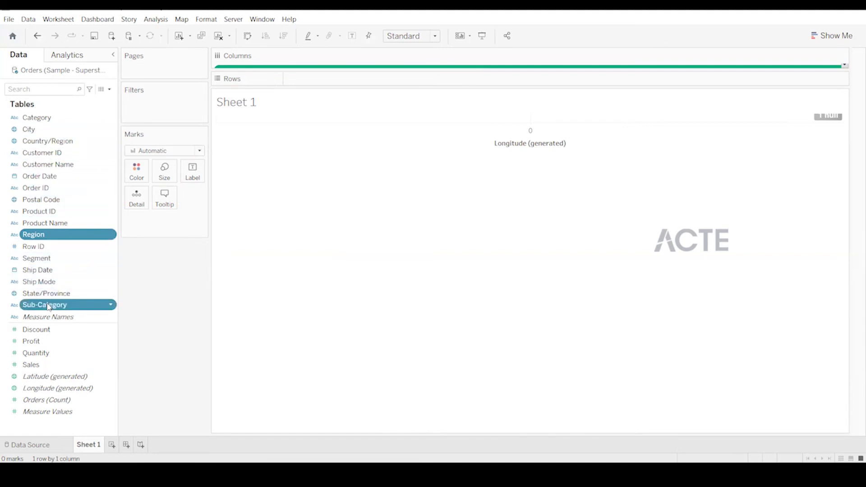
left_click(44, 294, "ctrl")
left_click(95, 309)
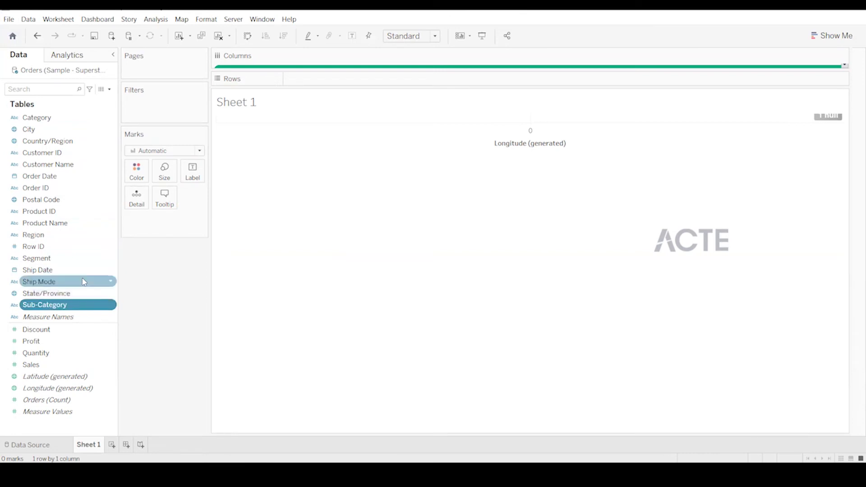
left_click(64, 238, "ctrl")
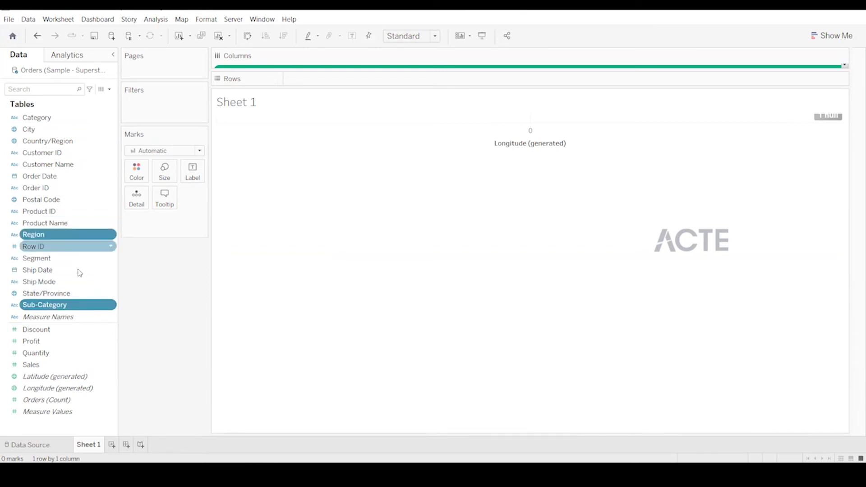
left_click(95, 316)
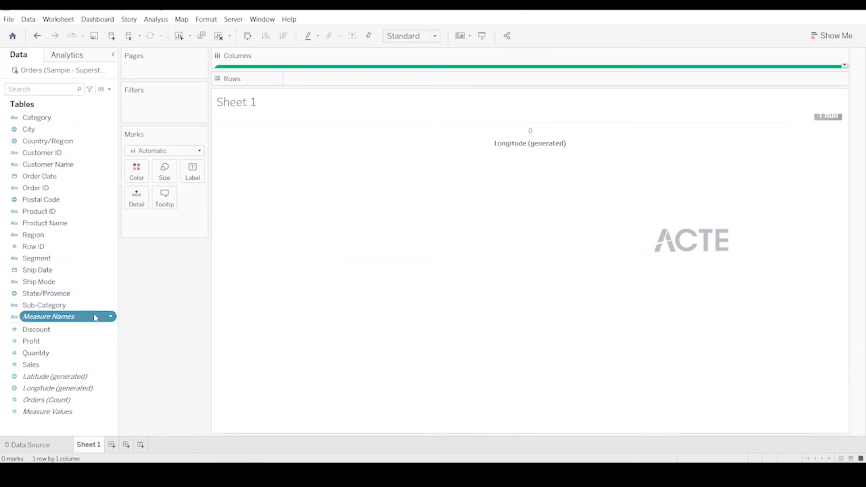
Create a hierarchy named super_str from Region, State/Province, City and Postal Code, and collapse it in the field list.
left_click(52, 246)
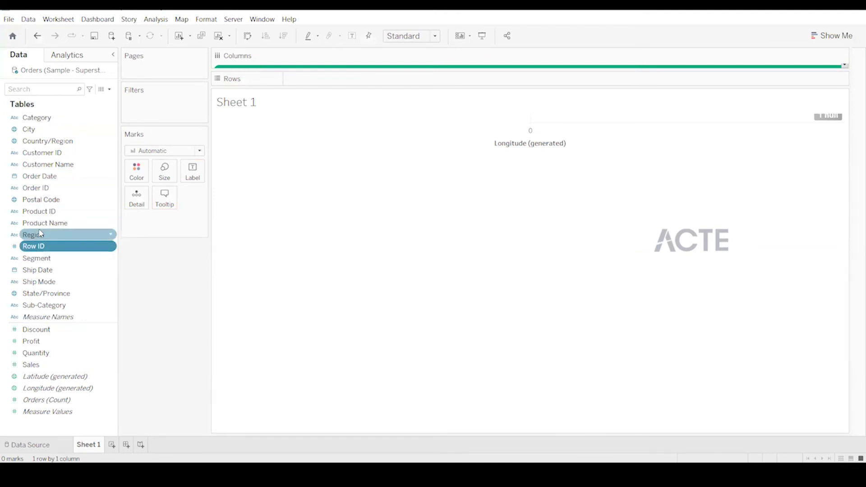
left_click(38, 235)
left_click(44, 293, "ctrl")
left_click(28, 129, "ctrl")
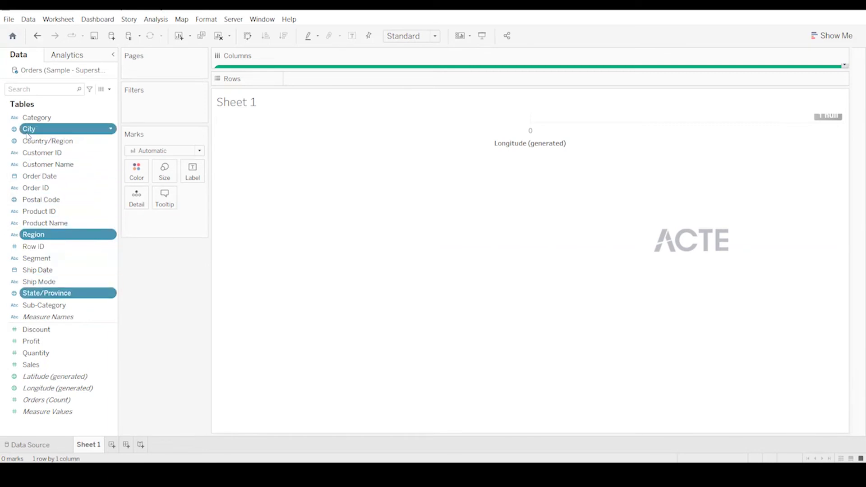
left_click(43, 200, "ctrl")
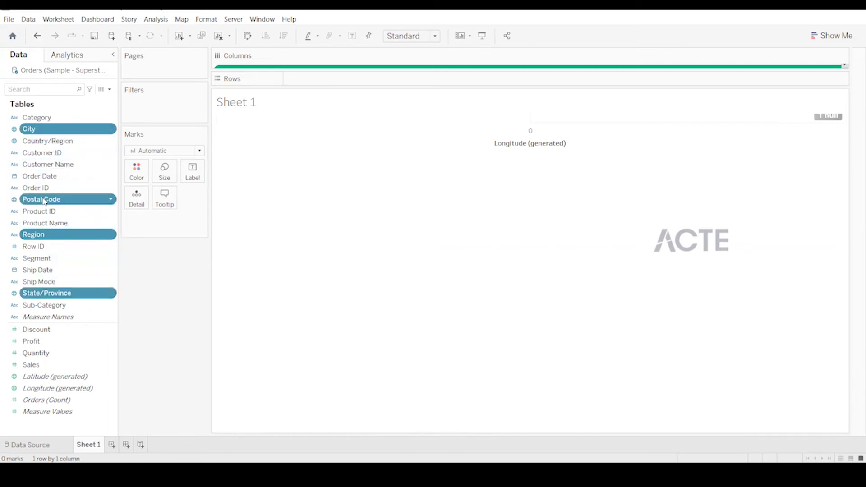
right_click(94, 202)
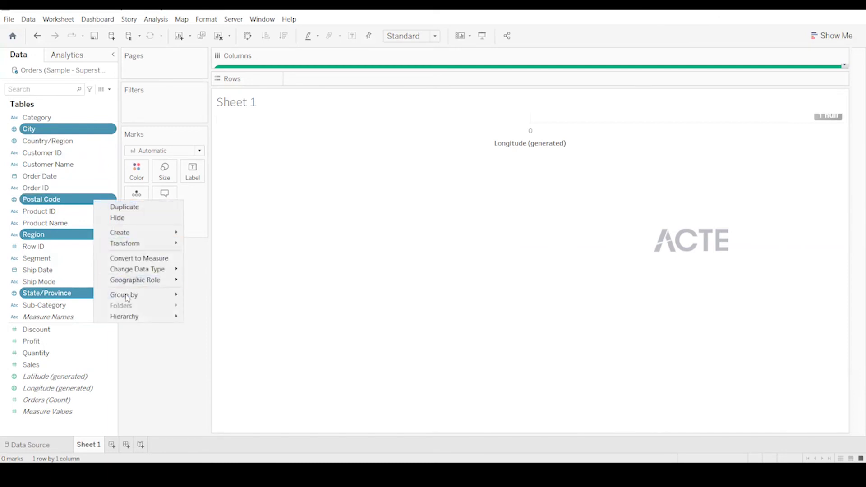
mouse_move(137, 318)
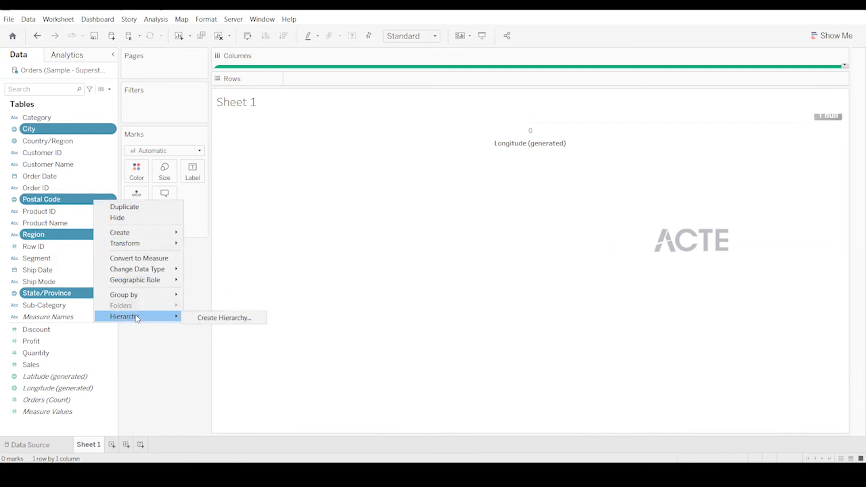
left_click(197, 321)
left_click(411, 229)
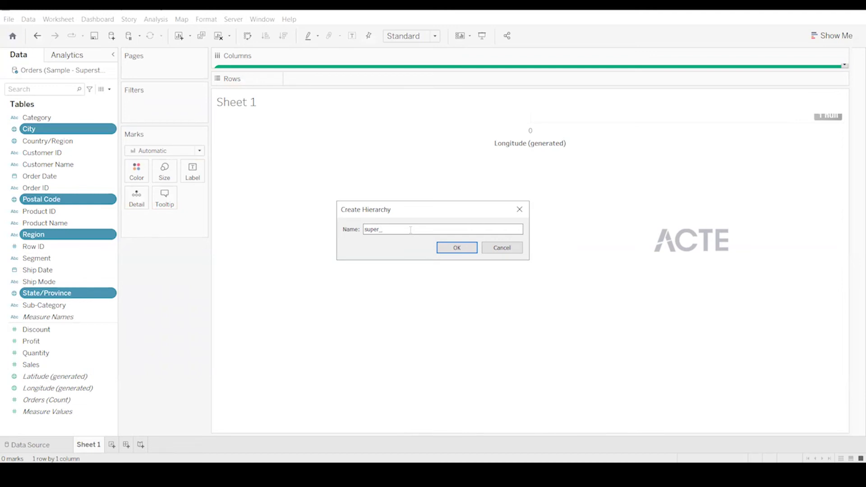
left_click(458, 248)
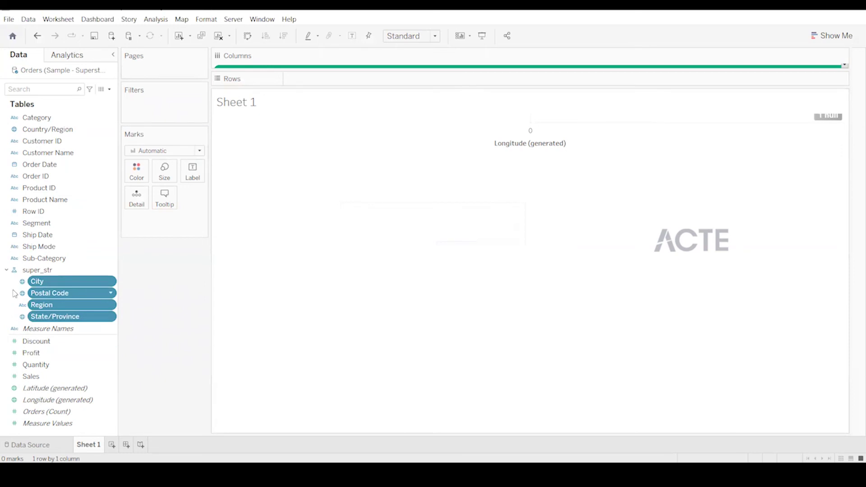
left_click(6, 271)
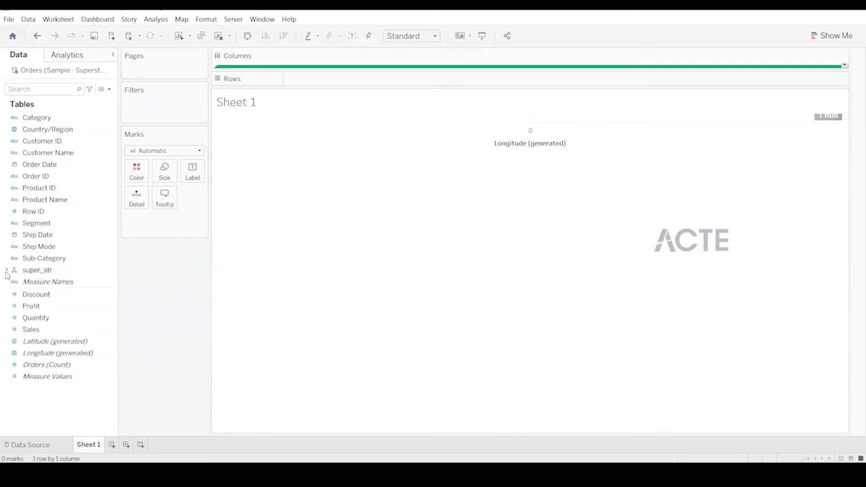
left_click(27, 272)
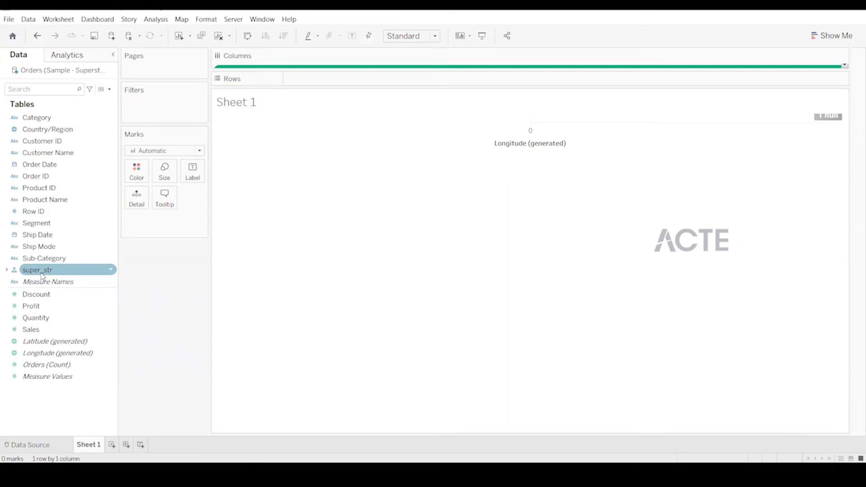
mouse_move(43, 276)
left_mouse_down()
mouse_move(45, 211)
mouse_move(52, 270)
mouse_move(225, 184)
mouse_move(329, 89)
mouse_move(325, 78)
mouse_move(327, 87)
left_mouse_up()
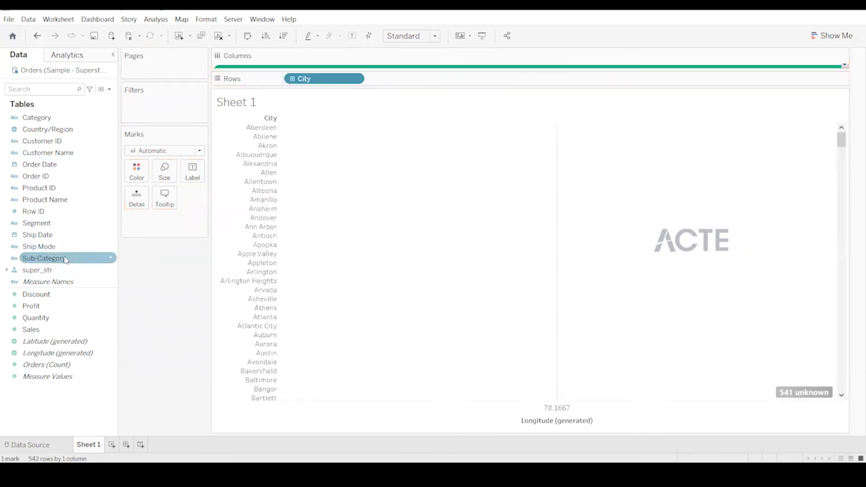
left_click(435, 36)
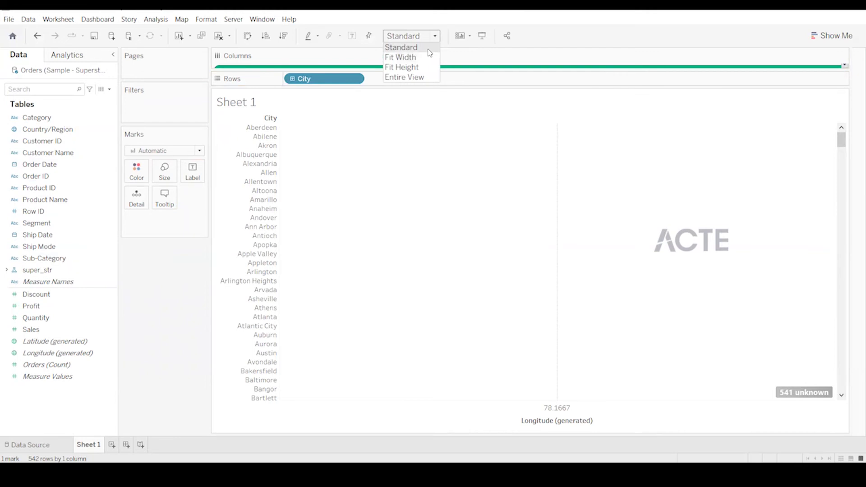
left_click(429, 49)
left_click_drag(341, 78, 194, 256)
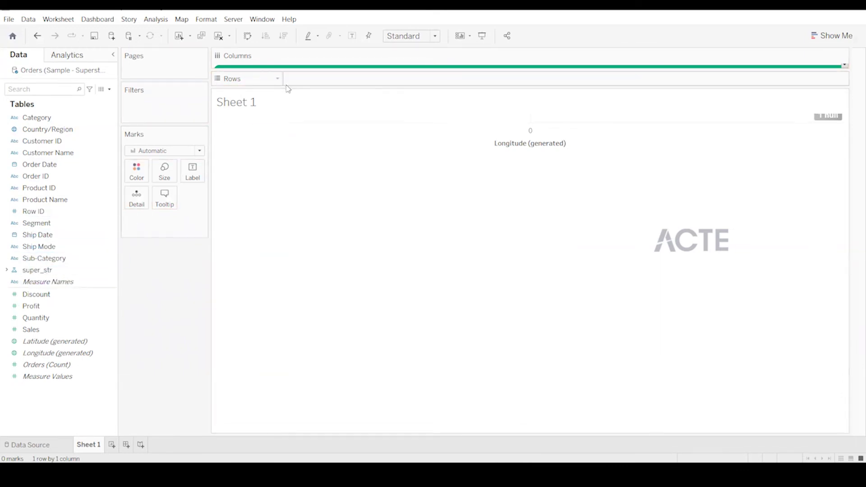
Place the super_str hierarchy on Rows and display the sheet with the Standard fit.
left_click_drag(37, 269, 312, 85)
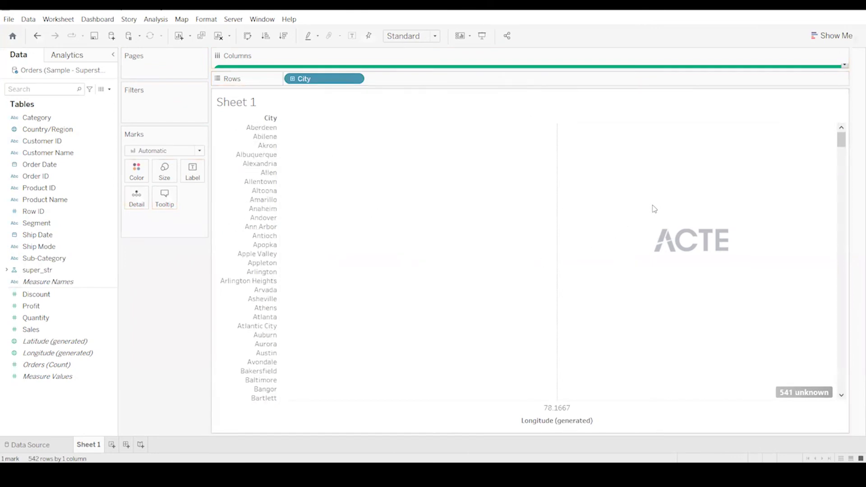
left_click(434, 36)
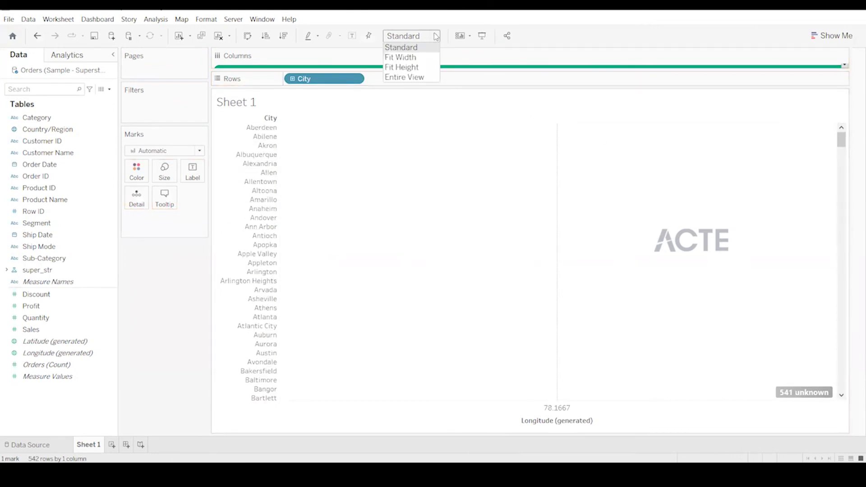
left_click(426, 49)
left_click(435, 37)
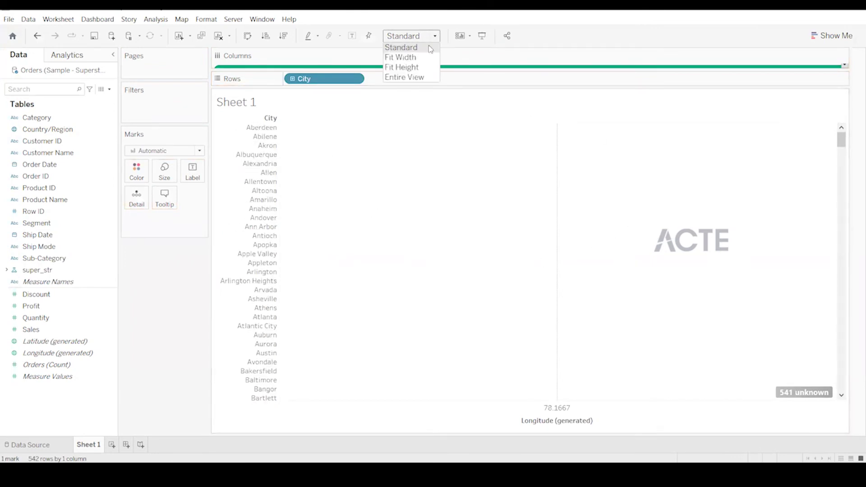
left_click(413, 77)
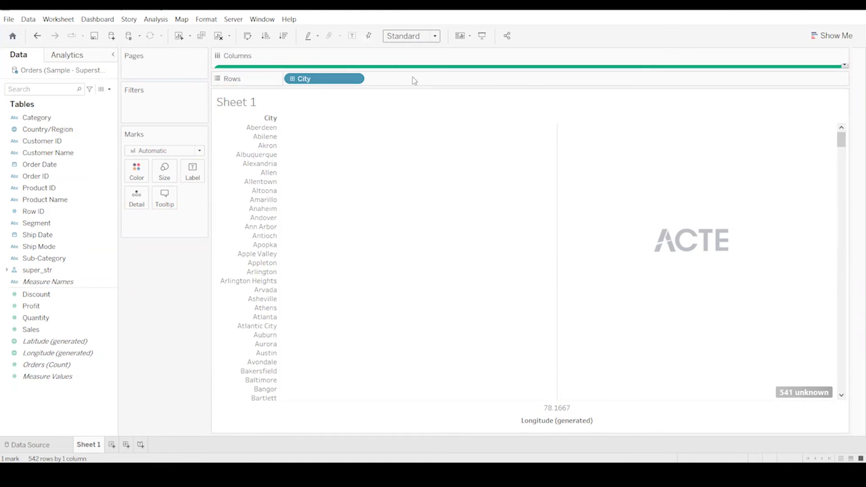
left_click(435, 36)
left_click(415, 47)
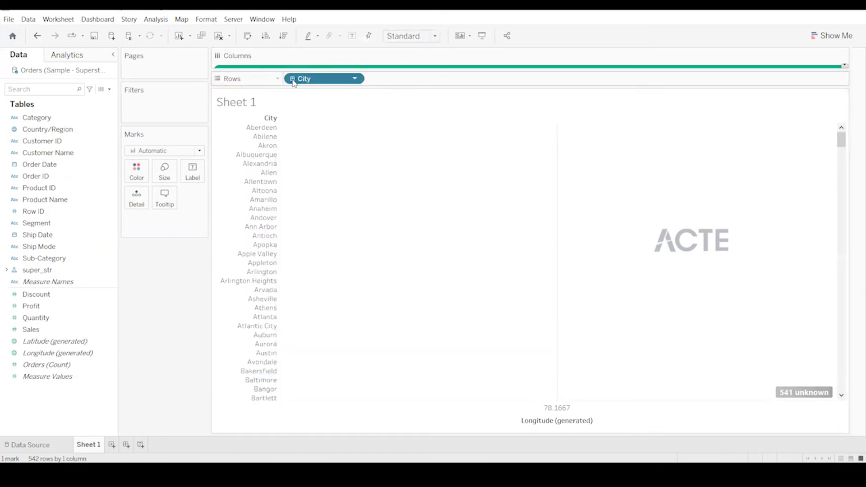
Drill down the hierarchy on Rows from City through Postal Code and Region to State/Province.
left_click(292, 79)
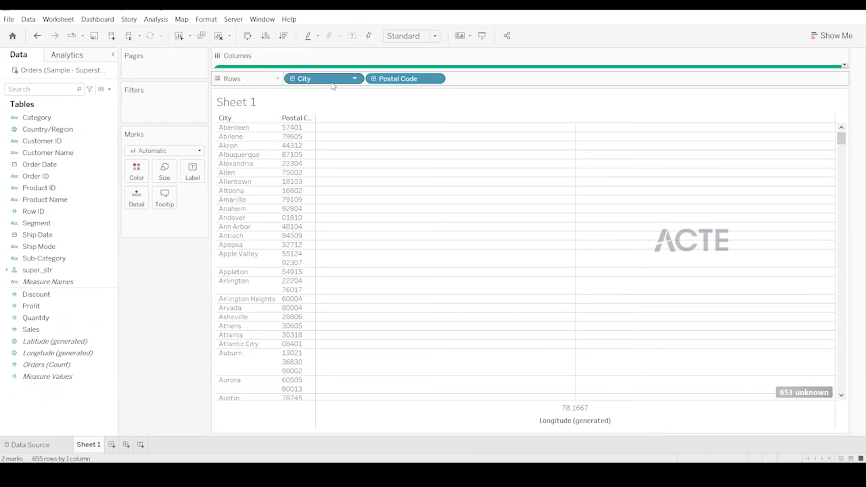
left_click(373, 79)
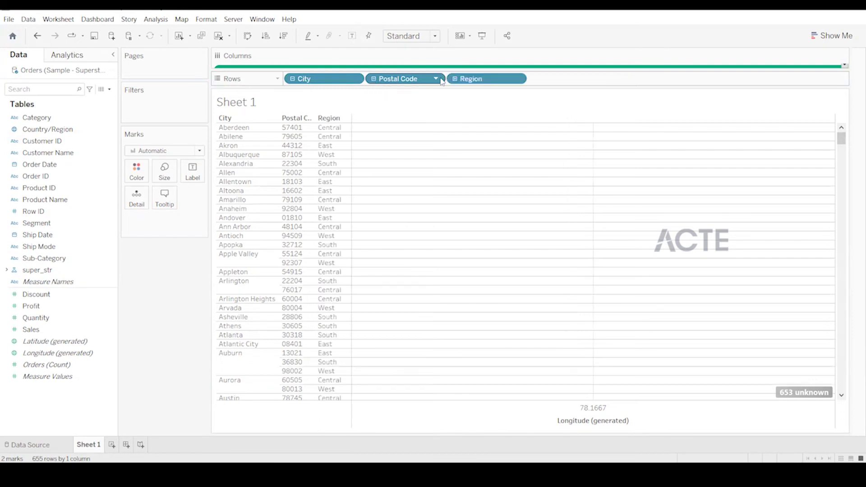
left_click(455, 79)
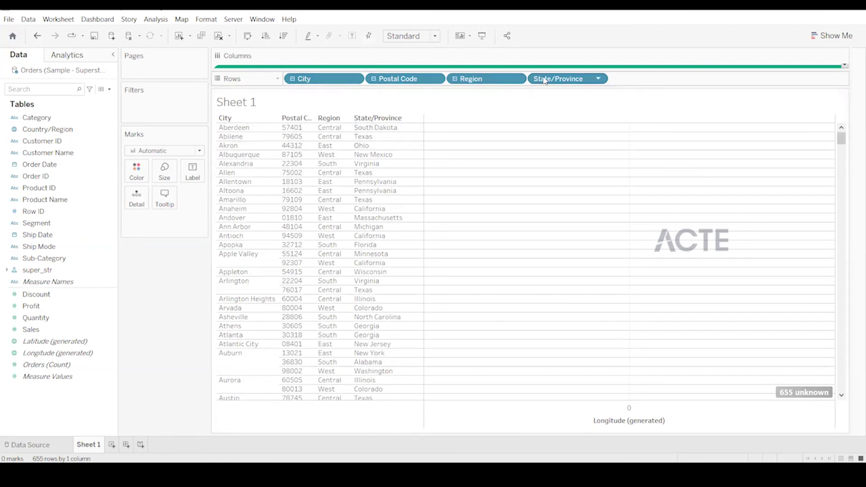
Reorder the Rows fields to Region, State/Province, Postal Code, City and look through the resulting table.
left_click_drag(467, 78, 632, 80)
left_click_drag(496, 83, 640, 80)
left_click_drag(406, 80, 671, 87)
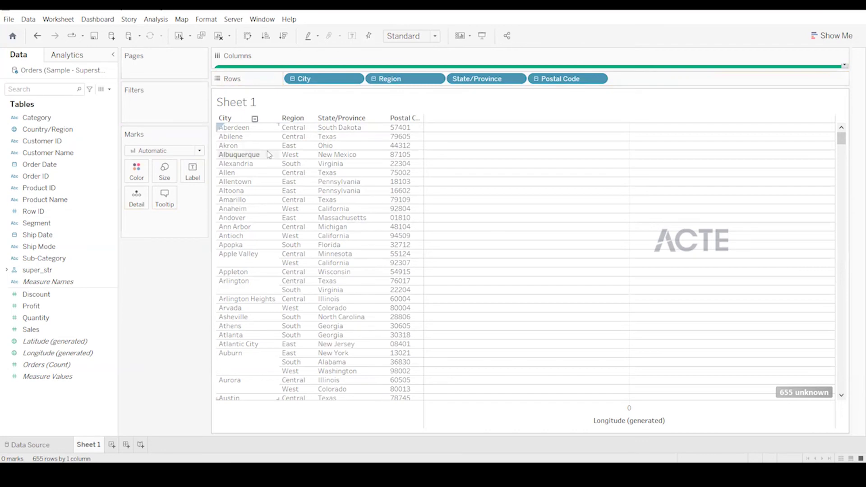
left_click_drag(330, 83, 661, 80)
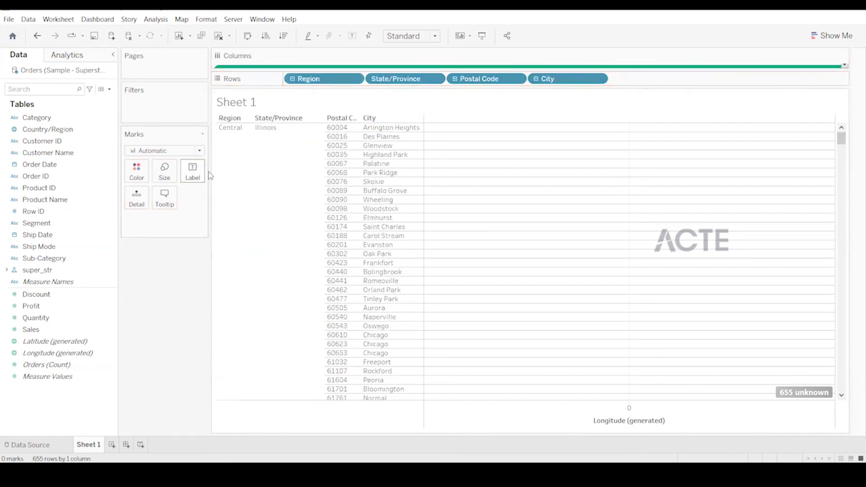
scroll(834, 370, "down", 2)
left_click(842, 397)
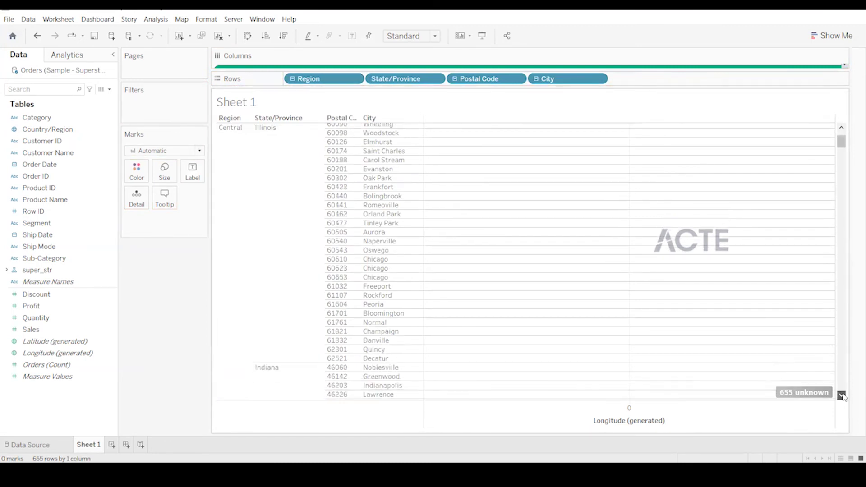
left_click(842, 397)
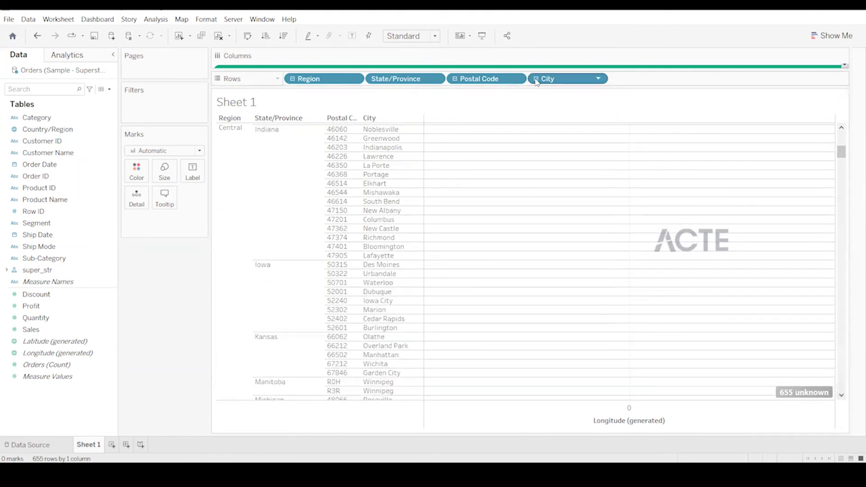
Collapse the reordered hierarchy on Rows and expand it again into City, Postal Code, Region and State/Province.
key("Delete")
left_click_drag(372, 80, 294, 83)
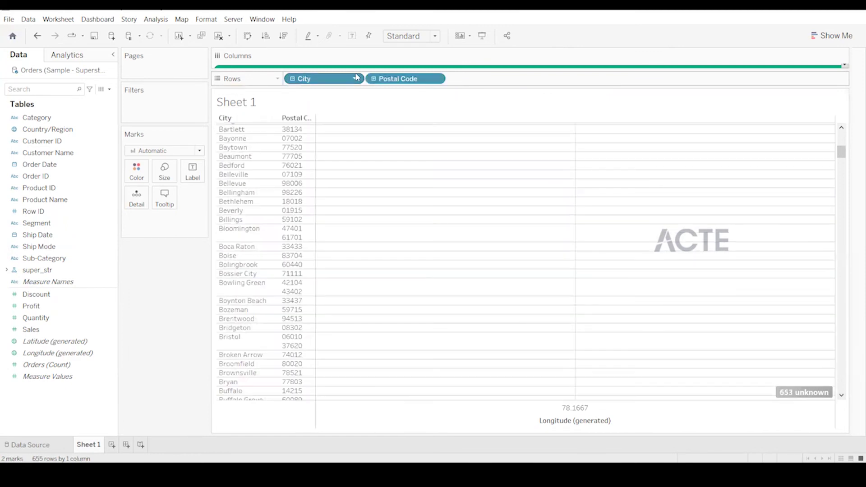
left_click(374, 78)
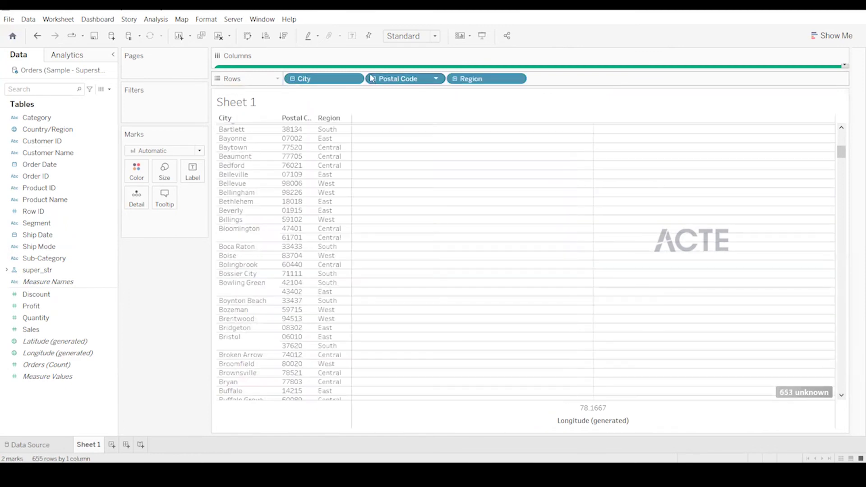
left_click(455, 79)
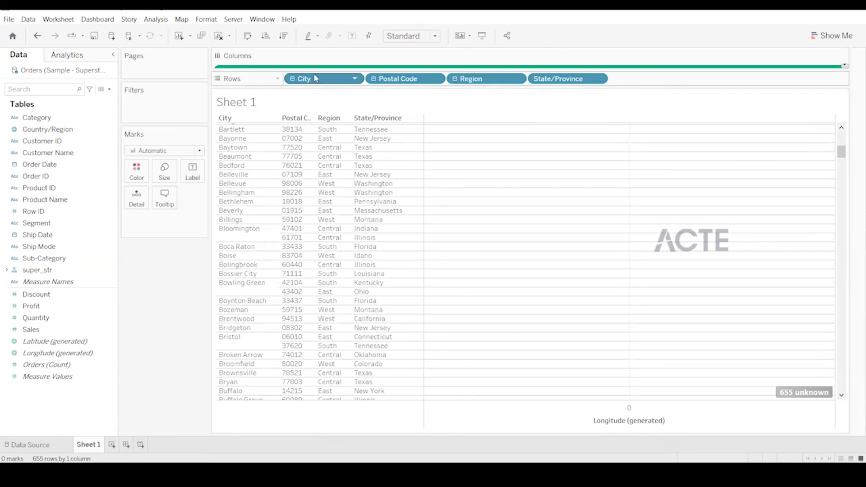
Remove City, Postal Code, Region and State/Province from Rows.
left_click_drag(315, 81, 144, 280)
left_click_drag(332, 71, 174, 247)
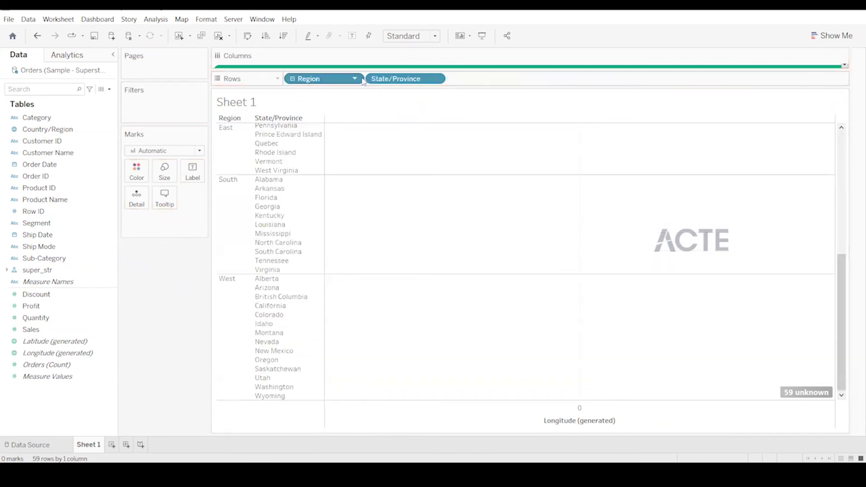
left_click_drag(348, 80, 220, 239)
left_click_drag(310, 79, 145, 255)
left_click_drag(319, 79, 144, 301)
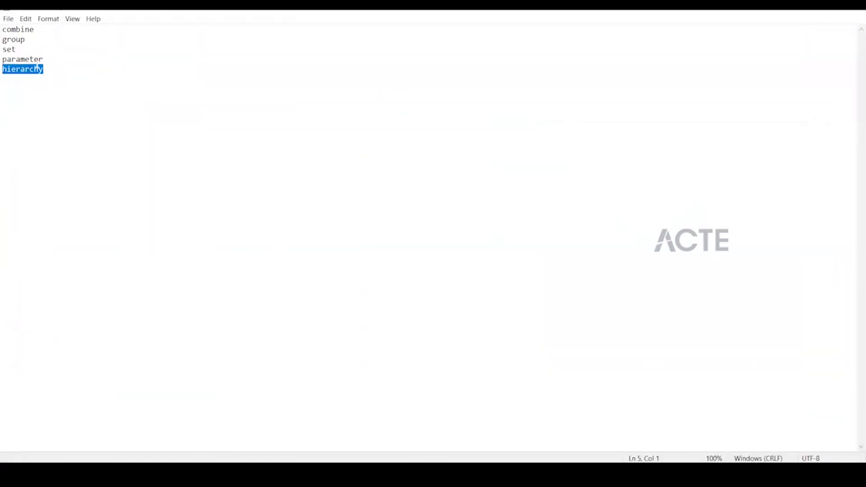
Highlight the entry "parameter" in the Notepad topic list.
left_click_drag(43, 59, 3, 59)
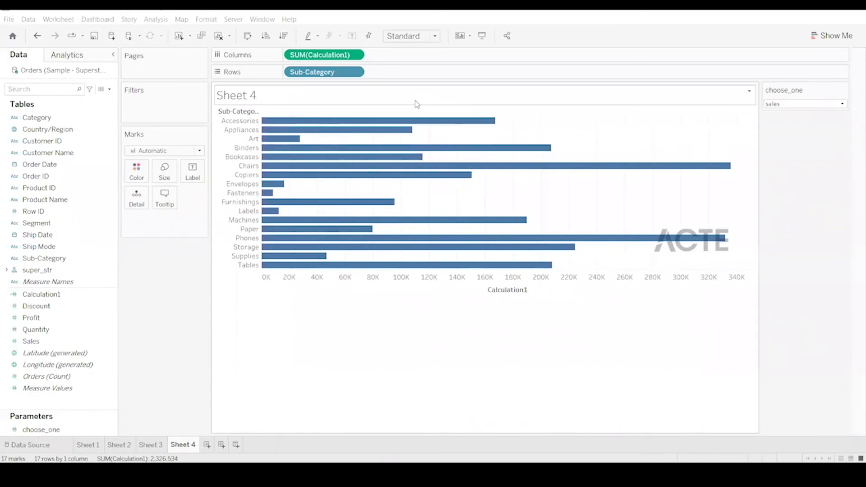
Add a new worksheet in Tableau and delete the choose_one parameter.
mouse_move(469, 180)
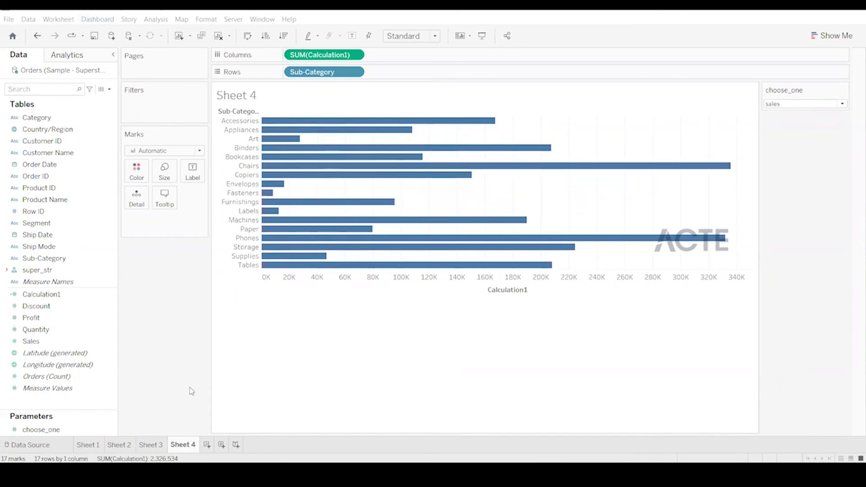
left_click(206, 445)
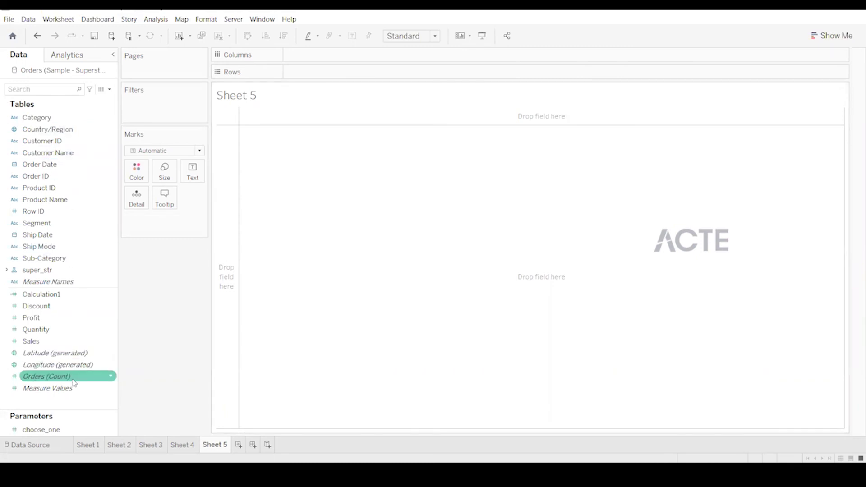
left_click(110, 430)
left_click(110, 429)
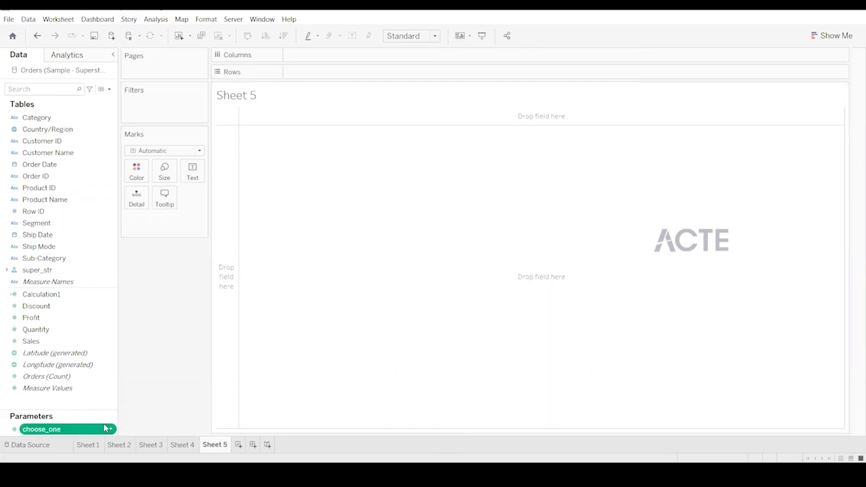
left_click(110, 430)
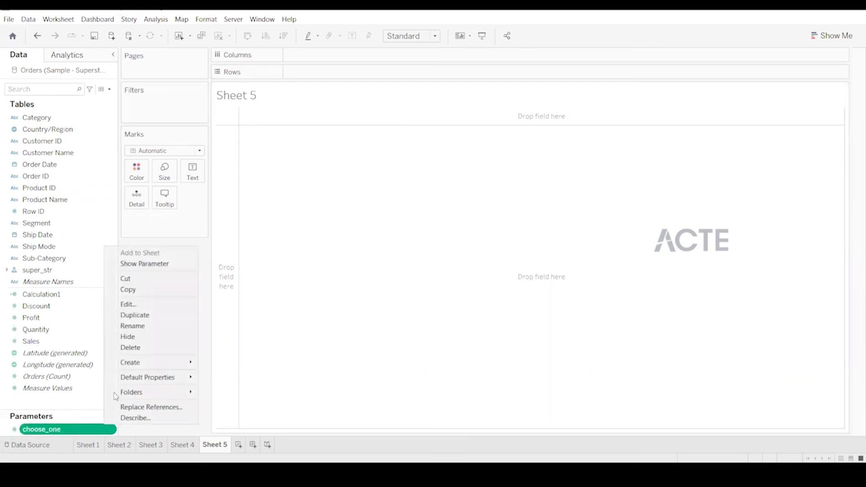
left_click(155, 348)
left_click(474, 294)
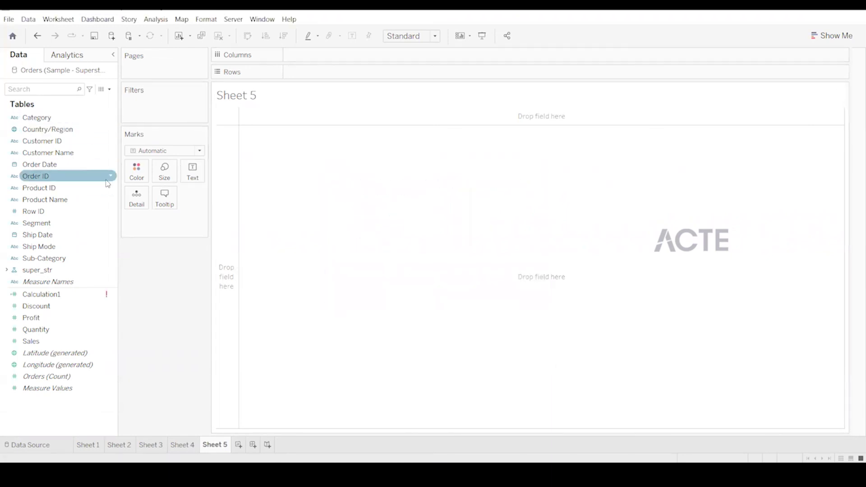
Delete the broken Calculation1 field from the data source and accept its removal from Sheet 4.
right_click(77, 296)
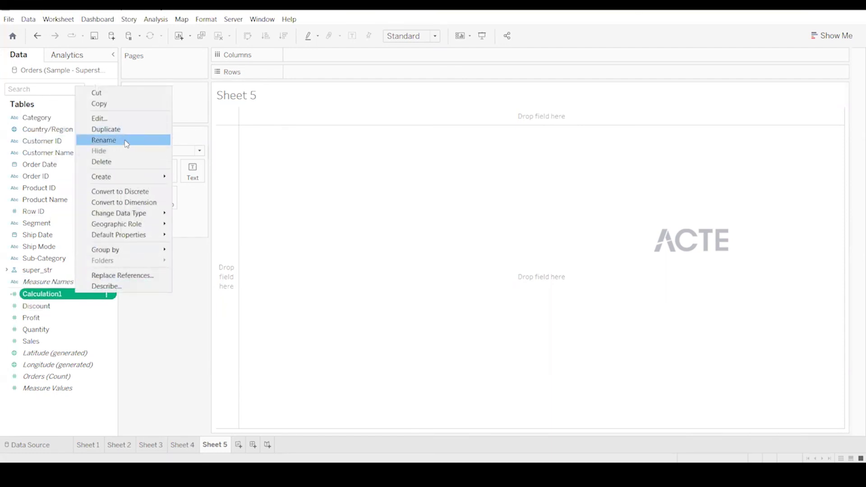
left_click(128, 163)
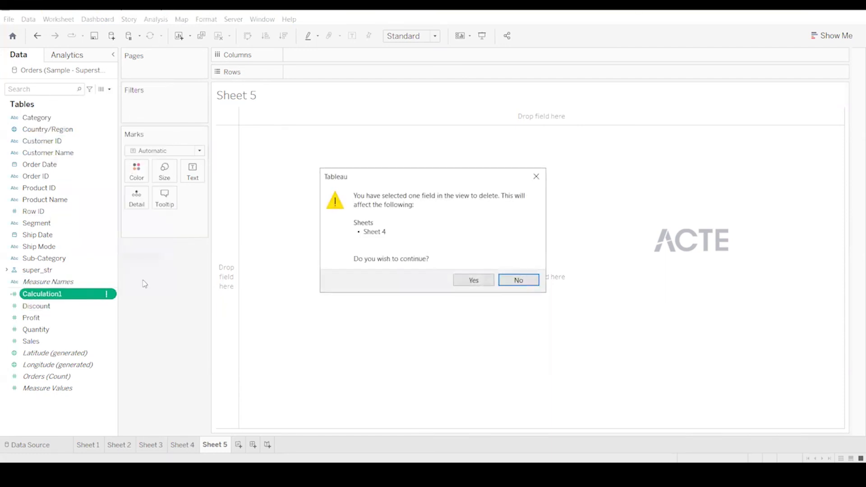
left_click(472, 280)
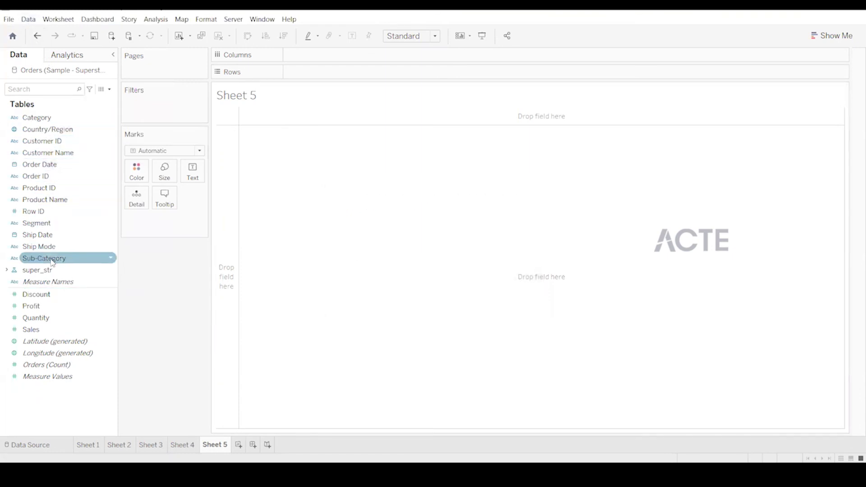
left_click_drag(52, 262, 336, 75)
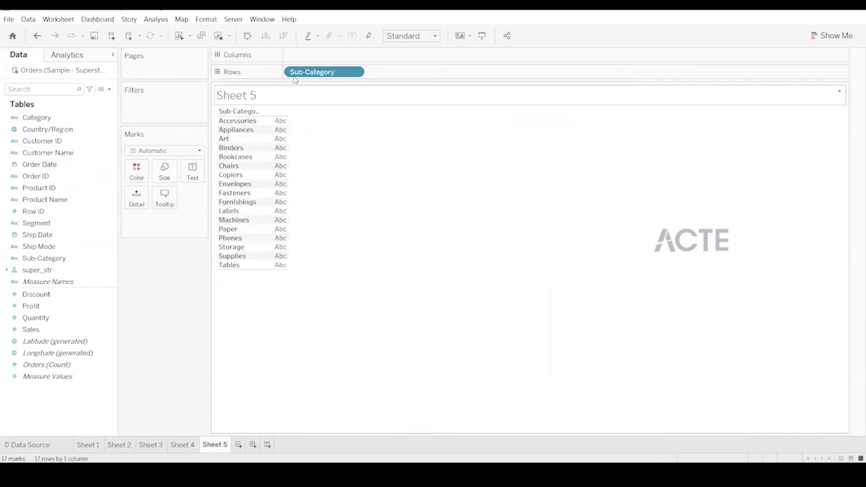
left_click_drag(340, 72, 181, 261)
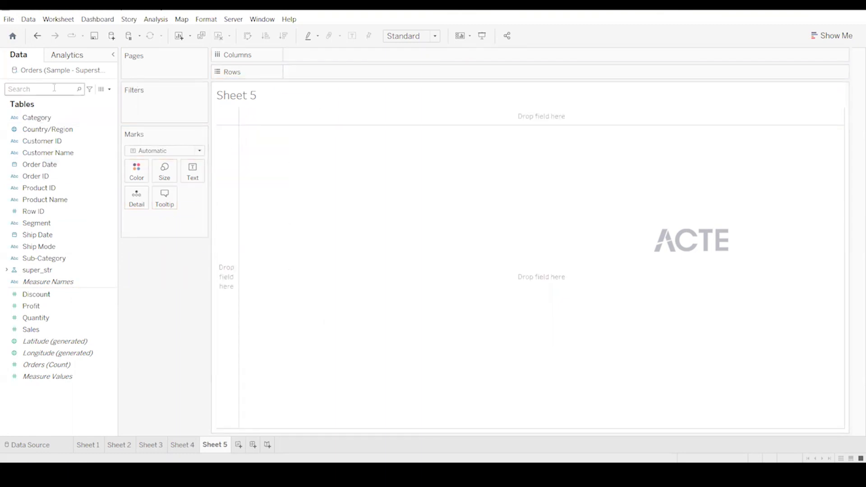
left_click(110, 91)
Look through the earlier worksheets and delete Sheet 4.
left_click(187, 446)
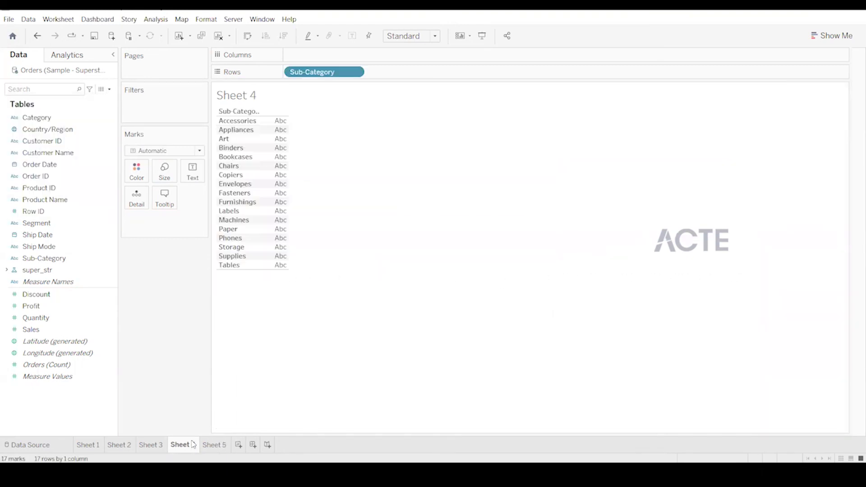
left_click(153, 446)
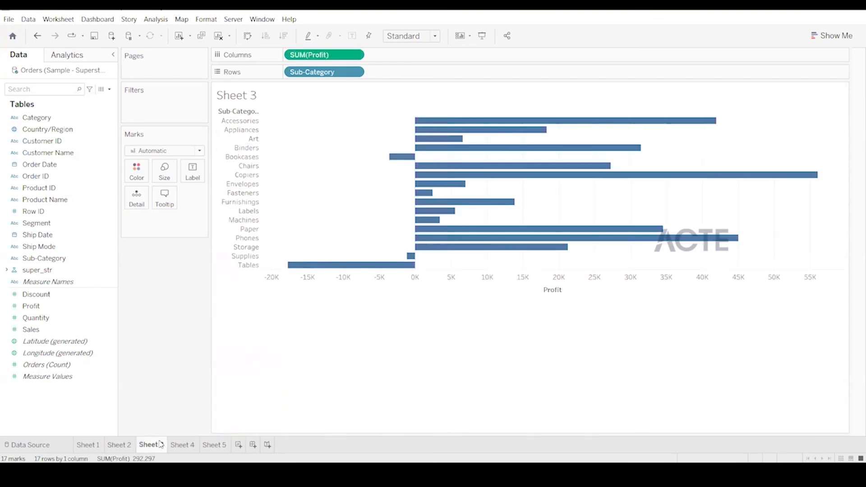
left_click(121, 446)
left_click(144, 447)
left_click(174, 447)
right_click(174, 448)
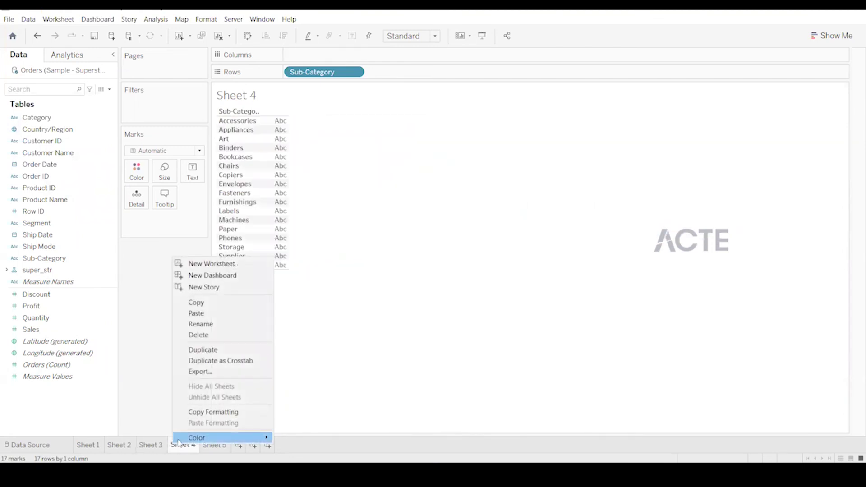
left_click(198, 334)
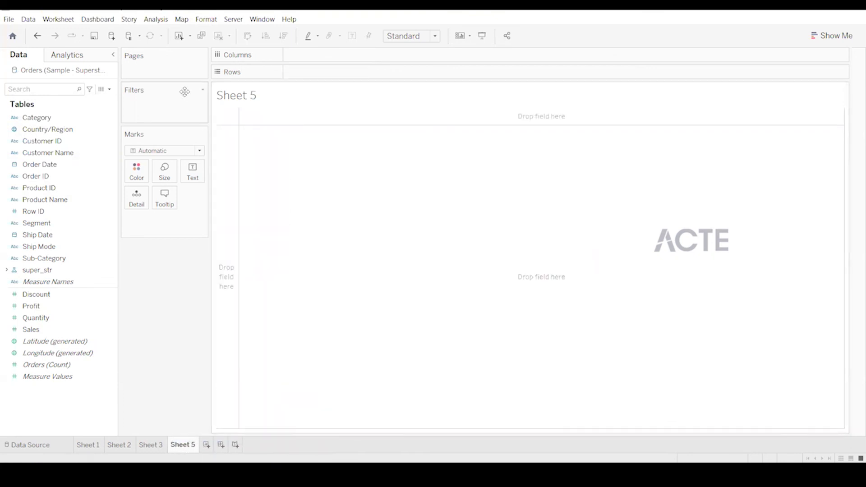
View the profit by Sub-Category bar chart on Sheet 3 and return to Sheet 5.
left_click(131, 444)
left_click(149, 447)
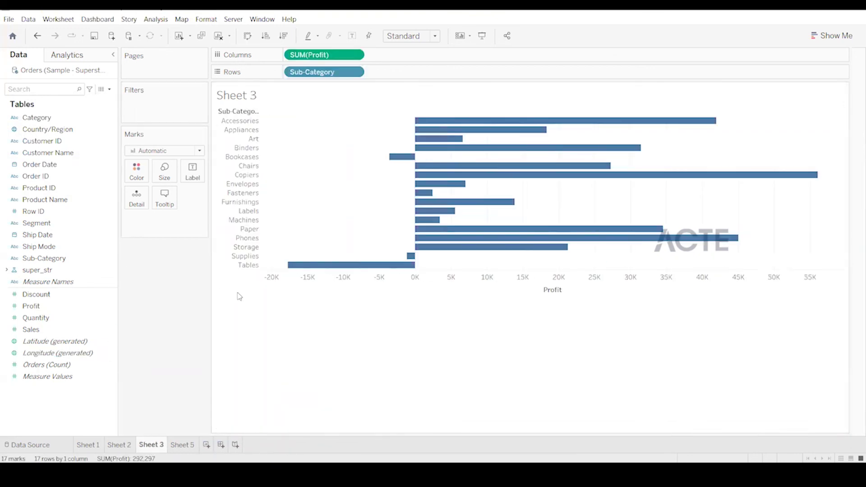
left_click(180, 446)
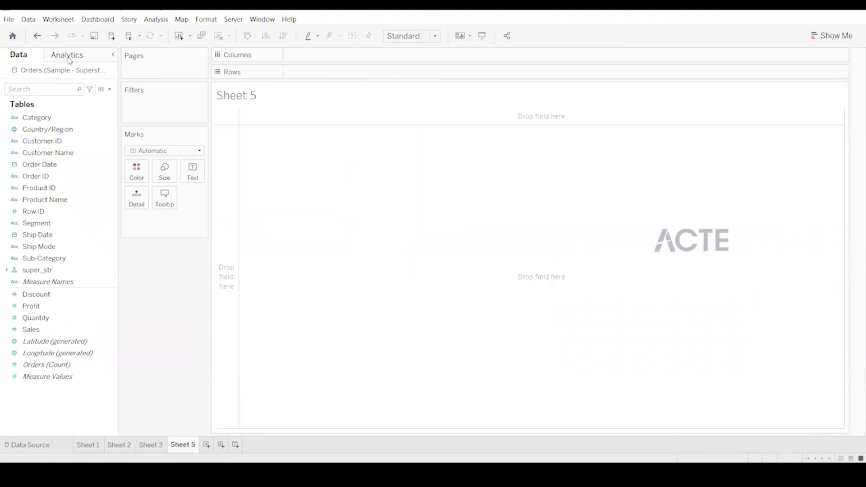
Start a new parameter with the Integer data type and a list of allowable values.
left_click(110, 90)
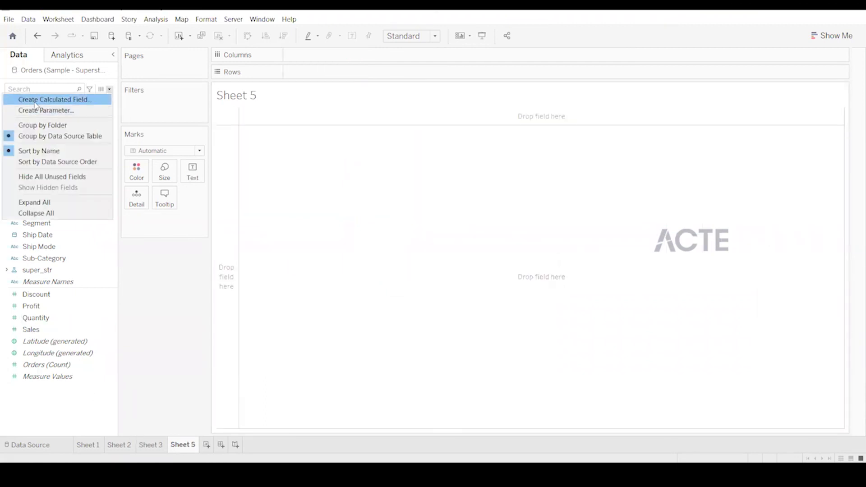
left_click(30, 88)
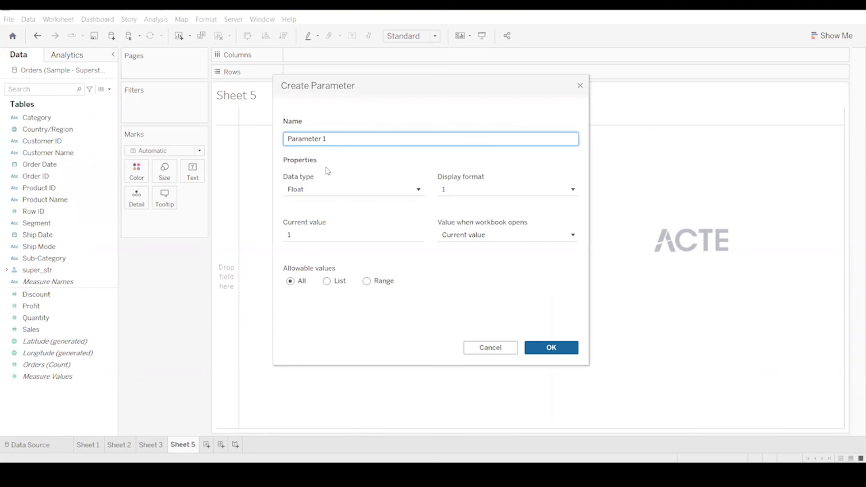
left_click(344, 190)
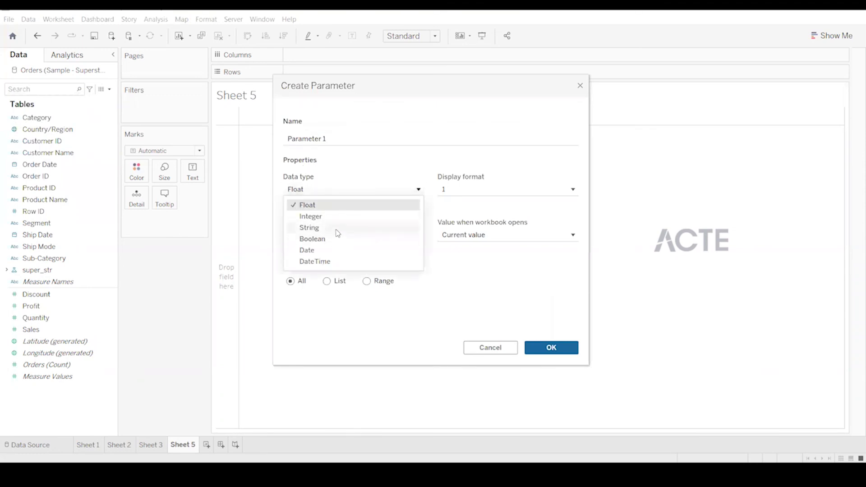
left_click(323, 217)
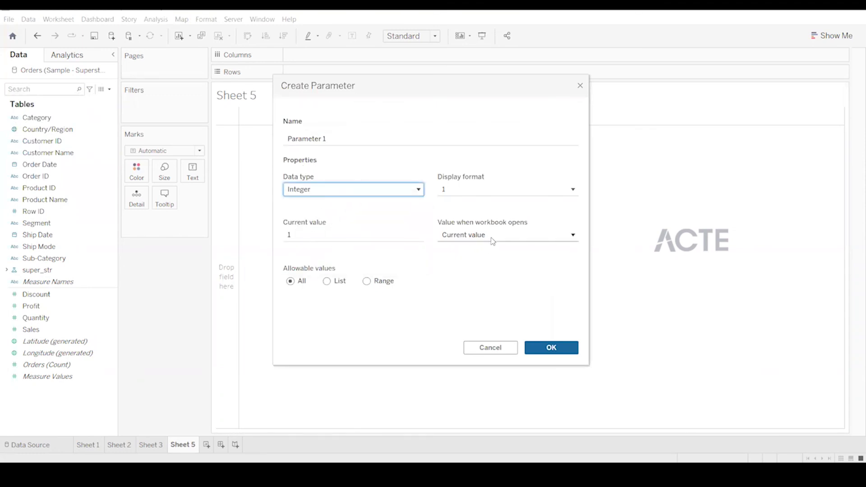
left_click(332, 283)
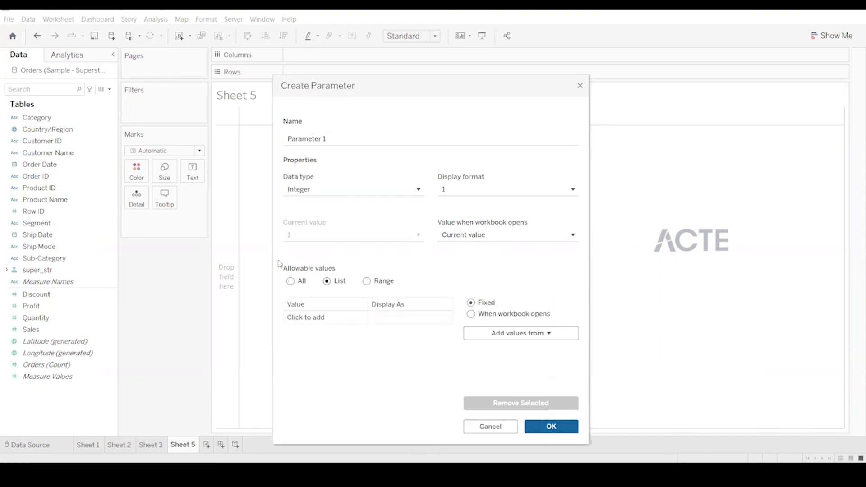
Add two allowable values to the parameter: 1 displayed as sales and 2 displayed as profit.
left_click(329, 320)
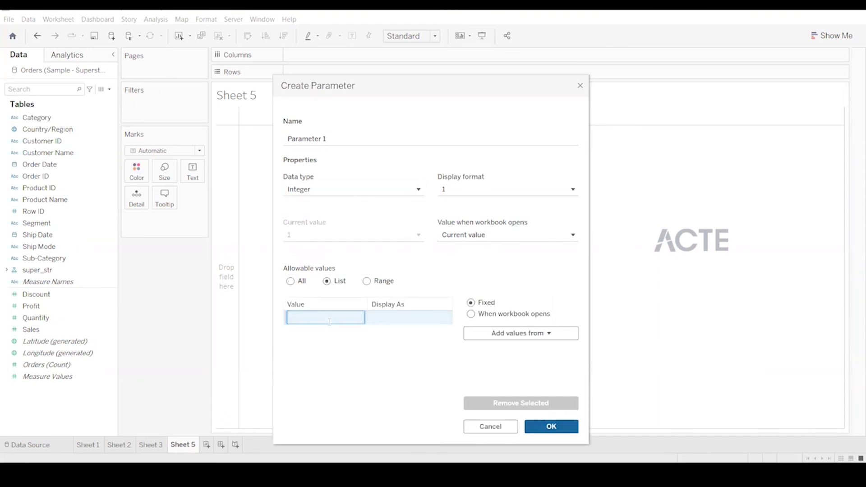
key("Return")
left_click(379, 319)
left_click(379, 317)
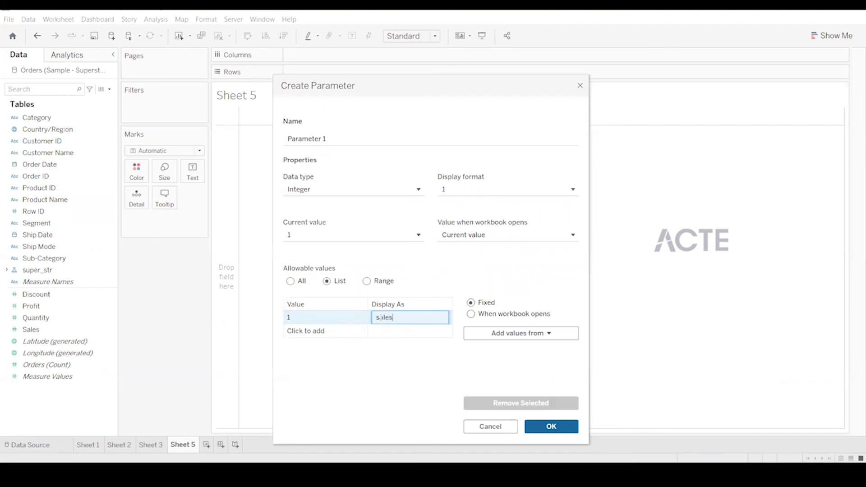
left_click(333, 331)
left_click(333, 331)
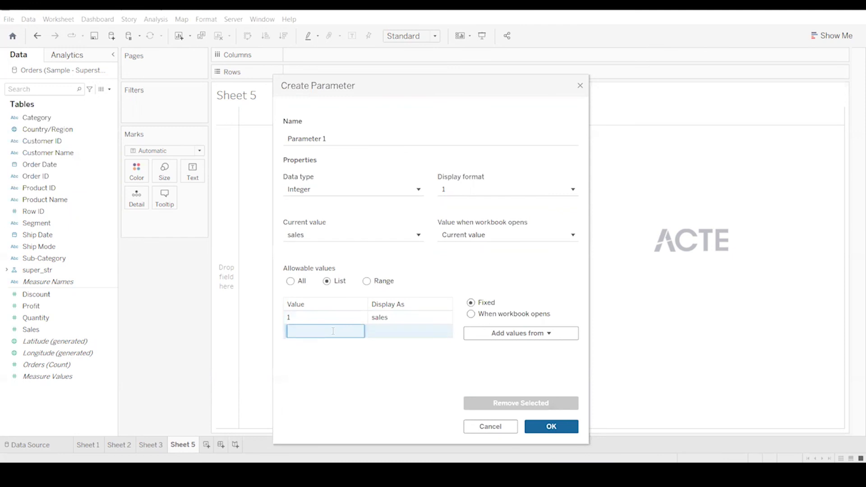
type("2")
key("Return")
left_click(398, 334)
left_click(397, 331)
type("profi")
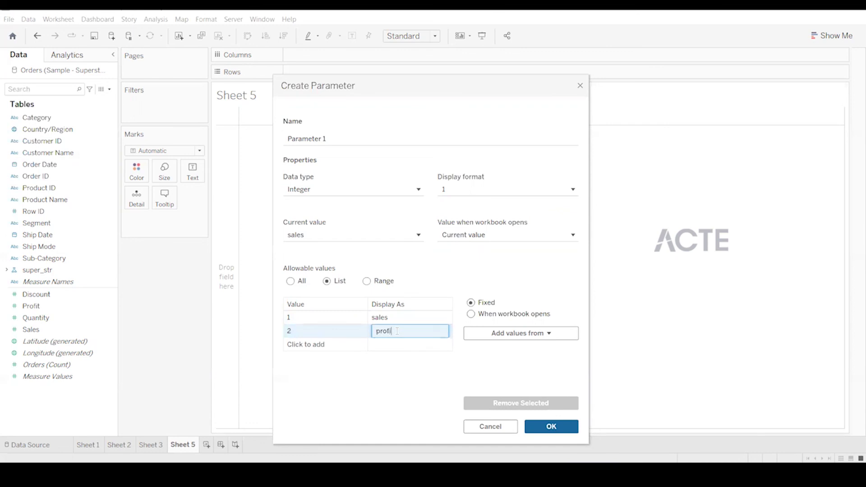
type("t")
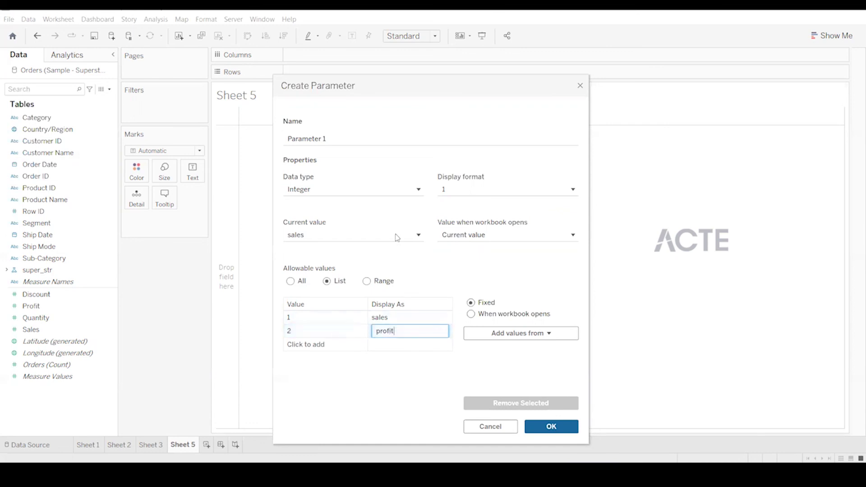
Name the parameter choose_str and create it.
double_click(357, 140)
key("BackSpace")
key("BackSpace")
key("BackSpace")
key("BackSpace")
key("BackSpace")
key("BackSpace")
key("BackSpace")
key("BackSpace")
key("BackSpace")
type("cho")
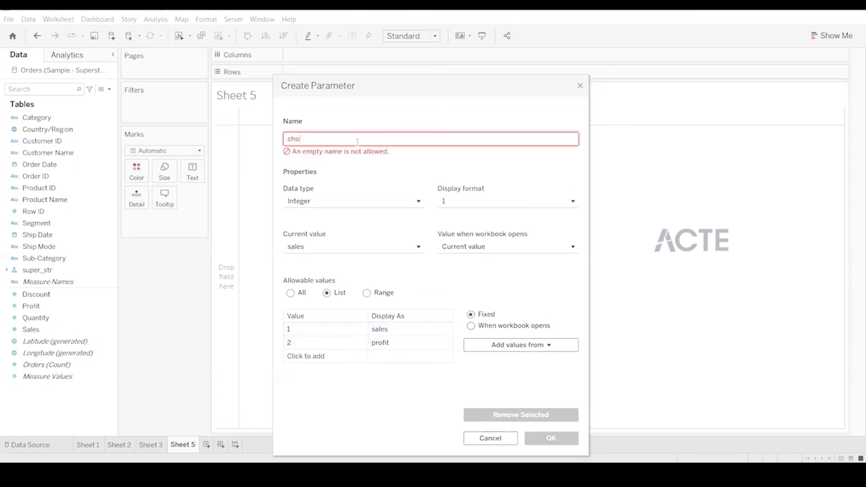
type("ose_str")
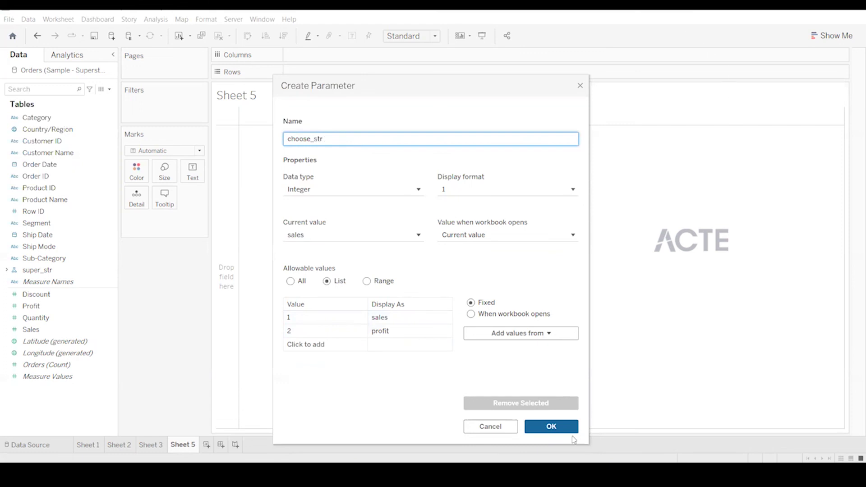
left_click(559, 428)
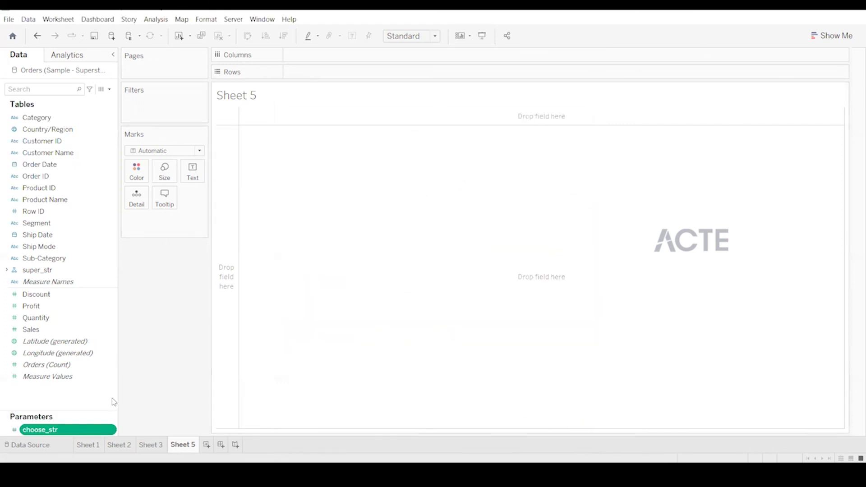
Show the choose_str parameter control on Sheet 5 and set it to profit.
right_click(111, 429)
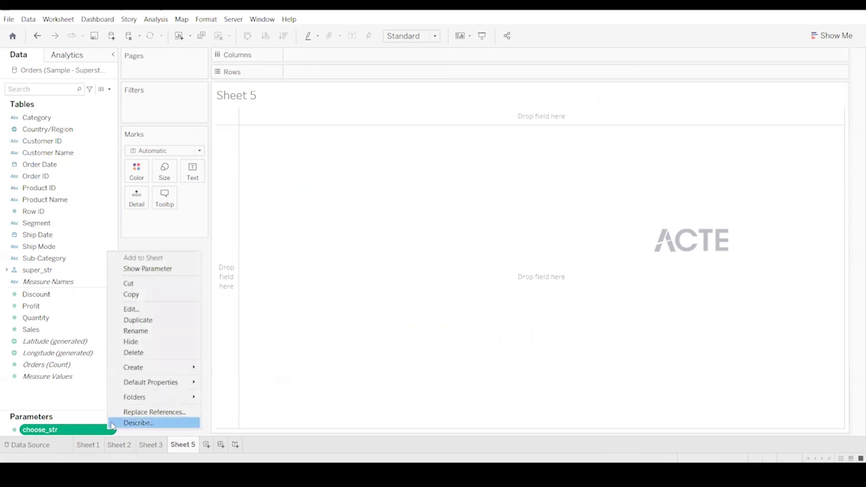
left_click(143, 269)
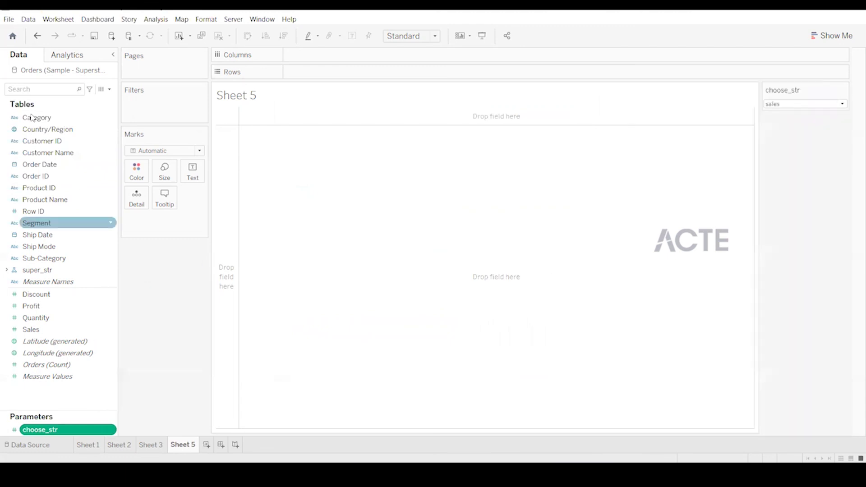
left_click(836, 104)
left_click(833, 124)
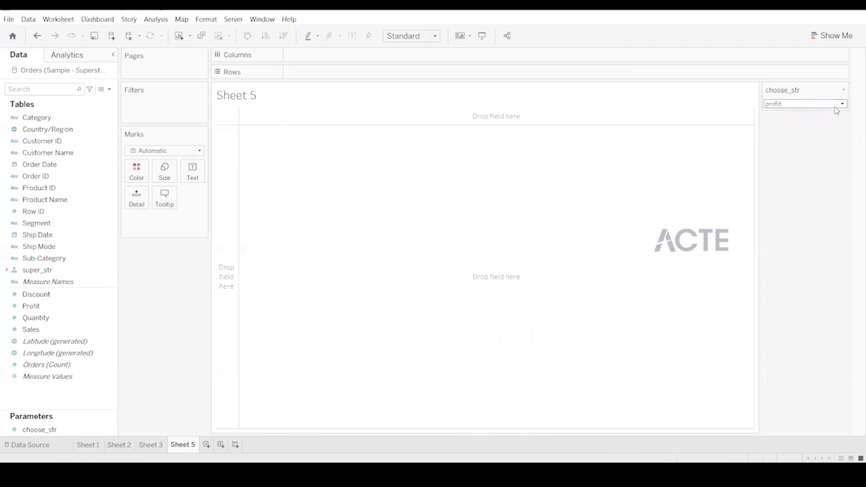
Start a new calculated field and begin its formula with IF.
left_click(109, 89)
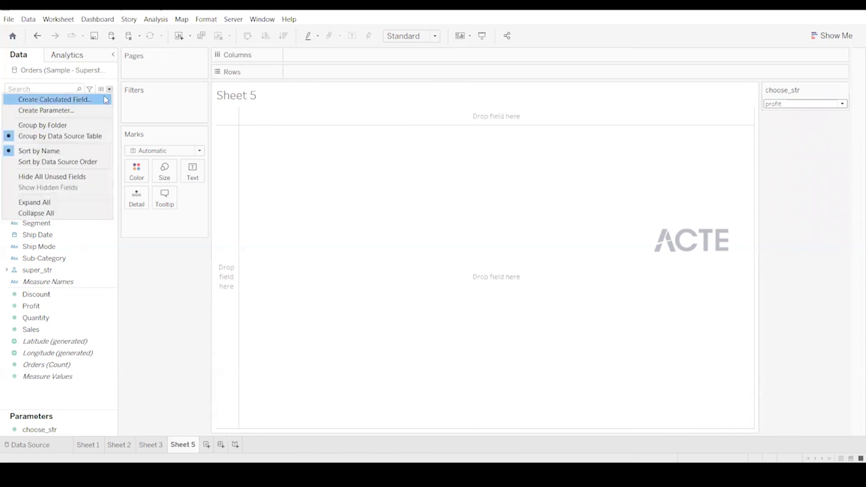
left_click(73, 98)
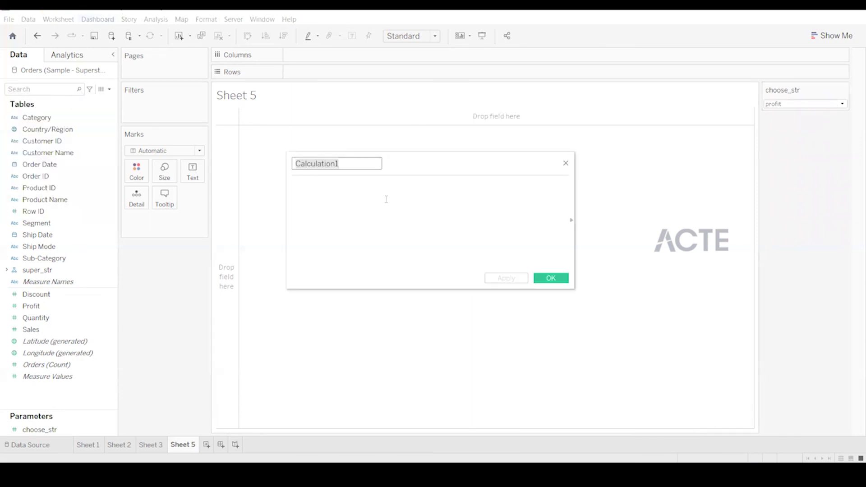
left_click(336, 187)
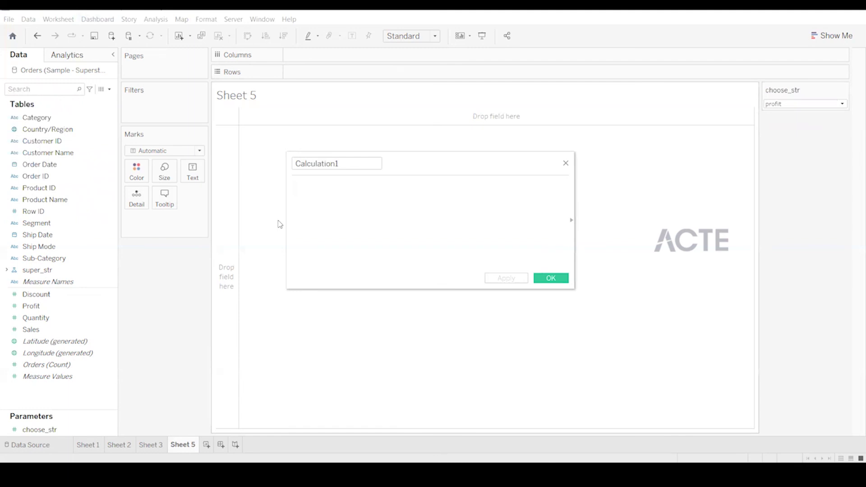
type("if")
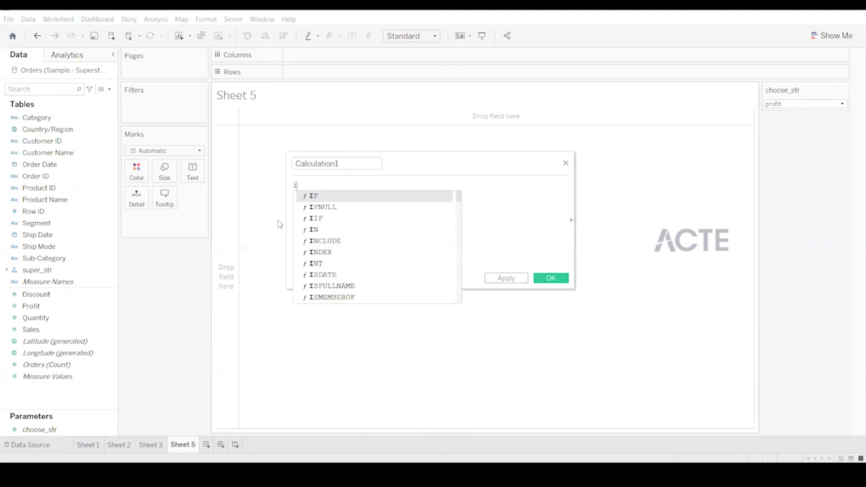
left_click(323, 196)
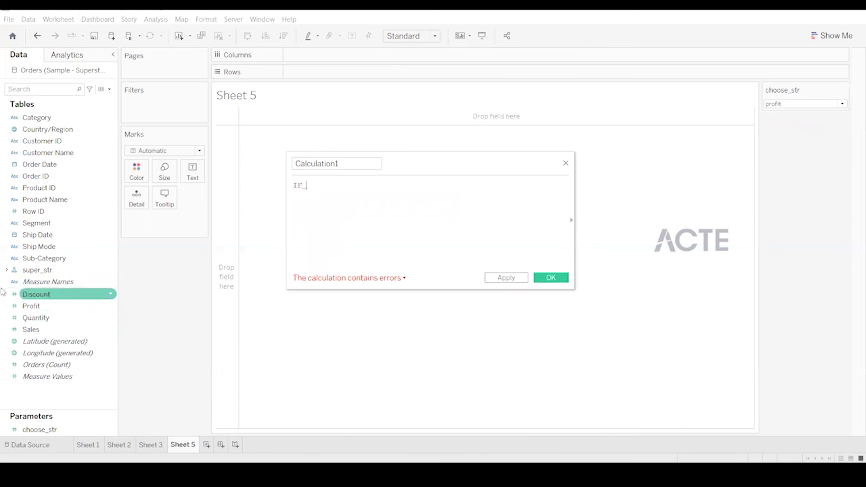
Complete the formula's first condition as [choose_str]=1 then [Sales], keeping Sales off the sheet's rows.
left_click_drag(36, 329, 291, 228)
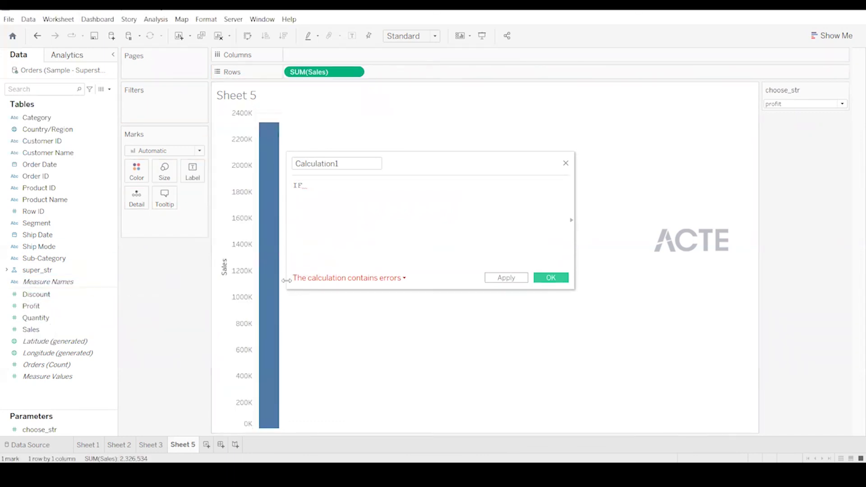
left_click_drag(305, 72, 54, 353)
left_click_drag(34, 430, 309, 192)
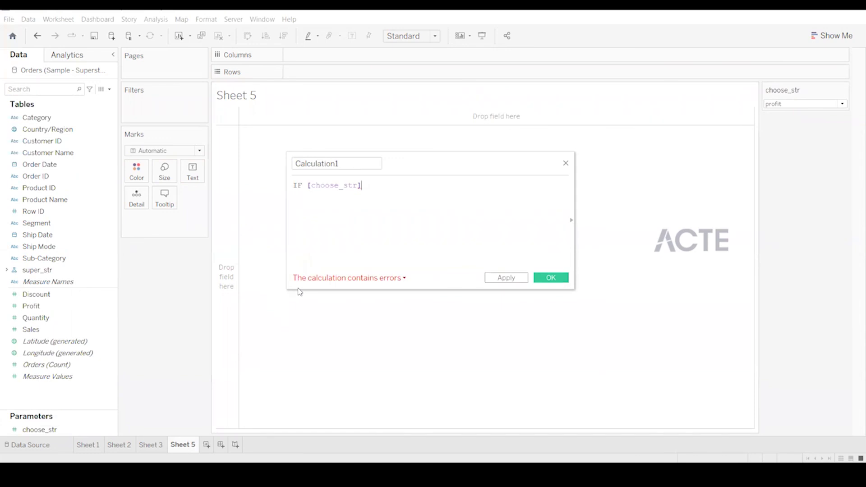
type("=1")
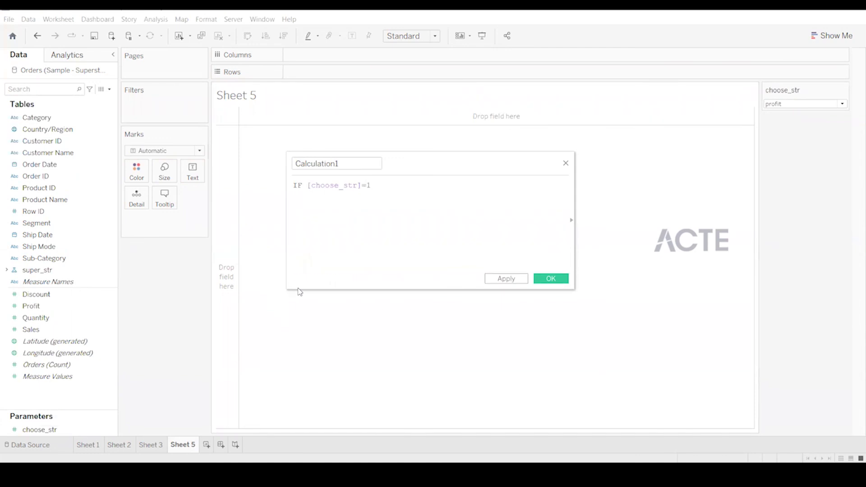
type(" then")
left_click_drag(31, 329, 412, 189)
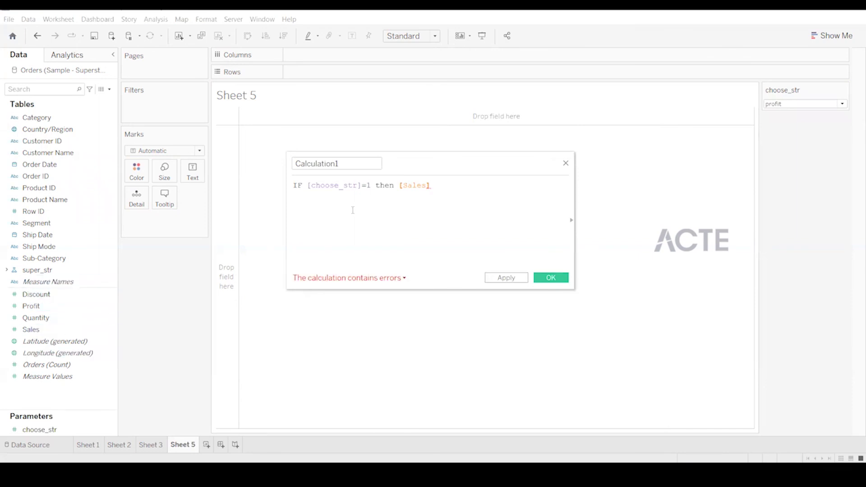
Begin a second line of the formula with ELSEIF.
key("Return")
type("e")
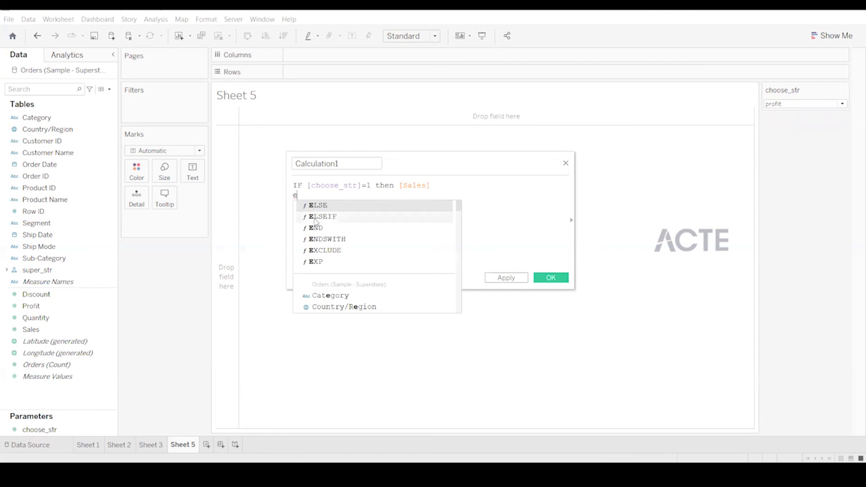
double_click(316, 216)
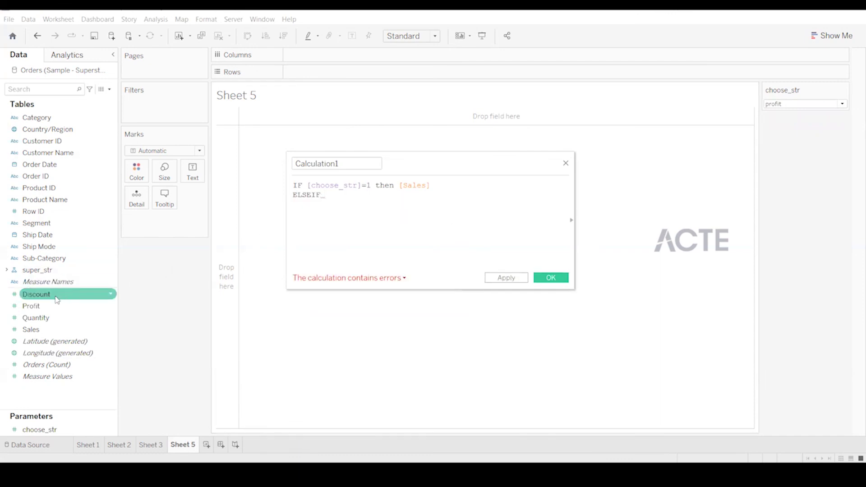
left_click_drag(52, 428, 361, 194)
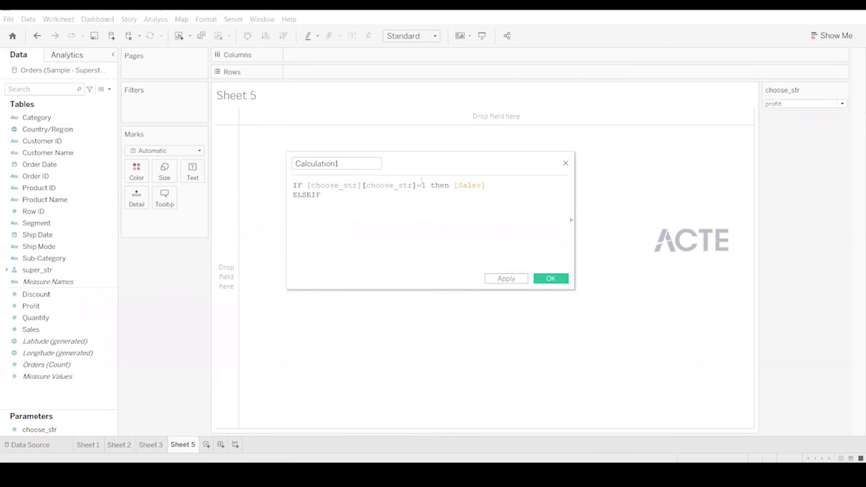
key("BackSpace")
key("BackSpace")
key("BackSpace")
key("BackSpace")
key("BackSpace")
key("BackSpace")
key("BackSpace")
key("BackSpace")
key("BackSpace")
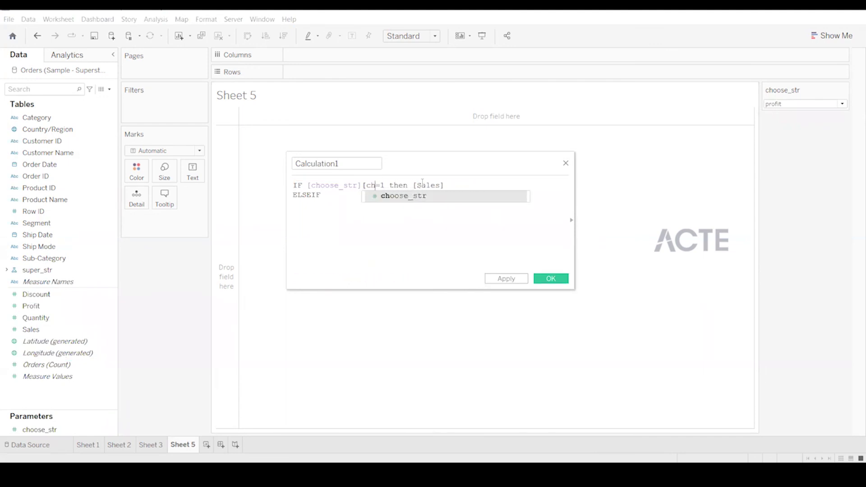
key("BackSpace")
key("BackSpace")
key("BackSpace")
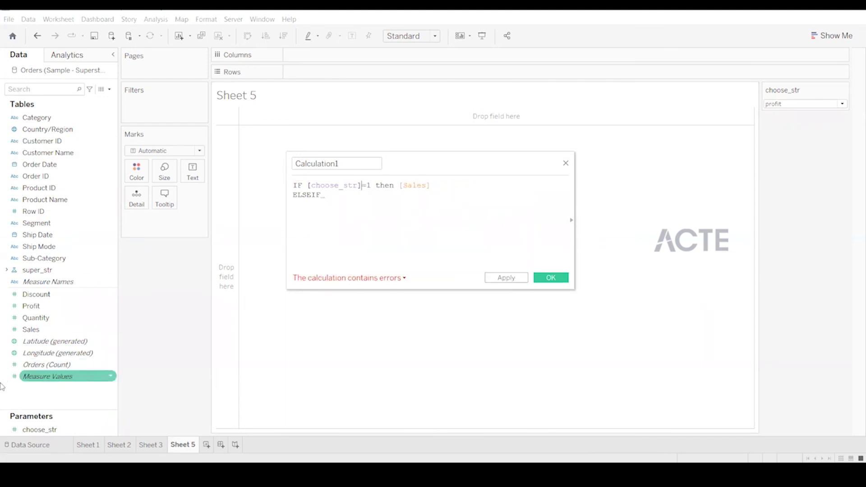
Add the condition [choose_str]=2 then after ELSEIF in the formula.
left_click_drag(40, 429, 299, 200)
type("=")
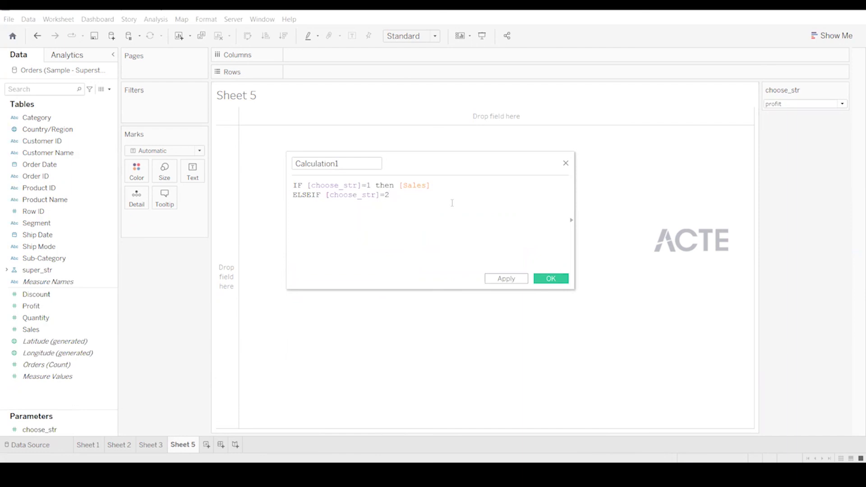
type("2 the")
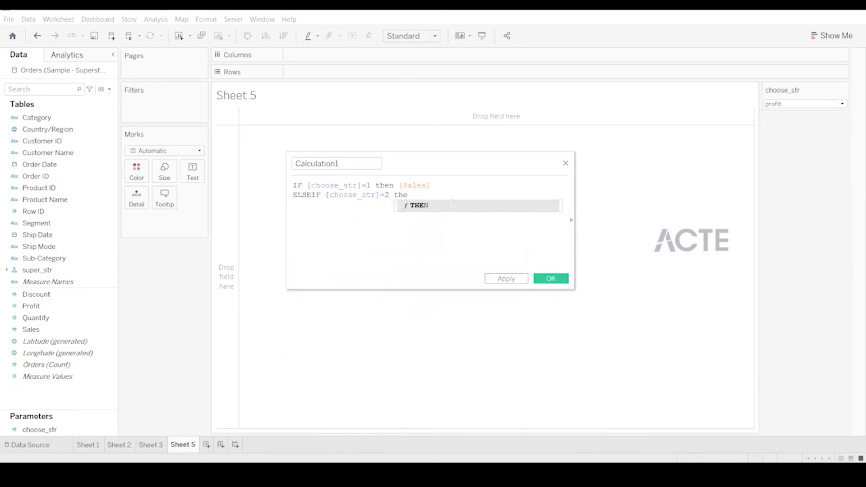
type("n")
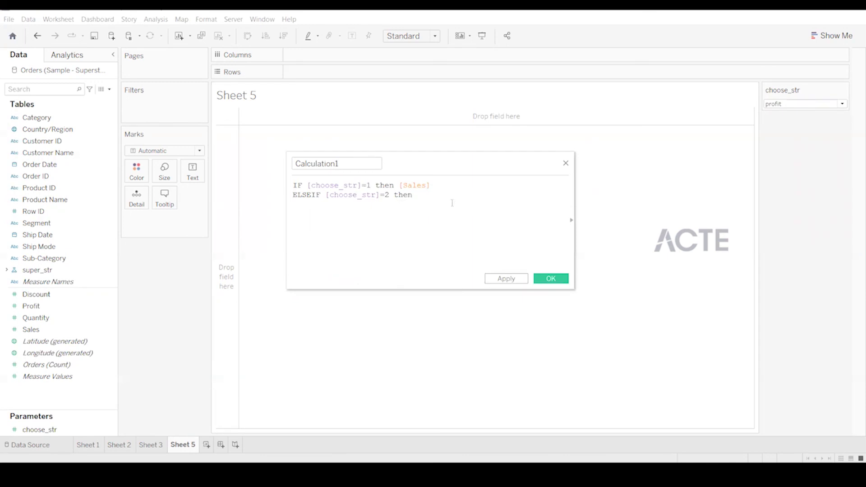
left_click_drag(31, 306, 429, 197)
key("BackSpace")
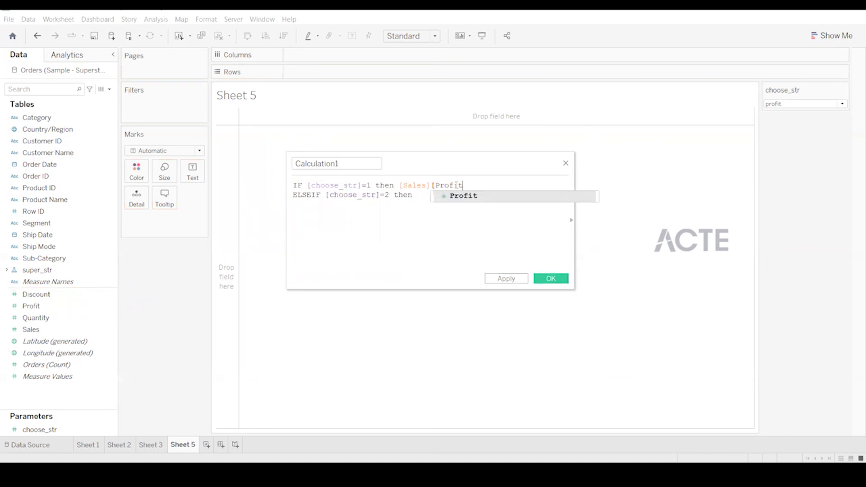
key("BackSpace")
key("BackSpace")
key("BackSpace")
key("BackSpace")
key("BackSpace")
key("BackSpace")
key("BackSpace")
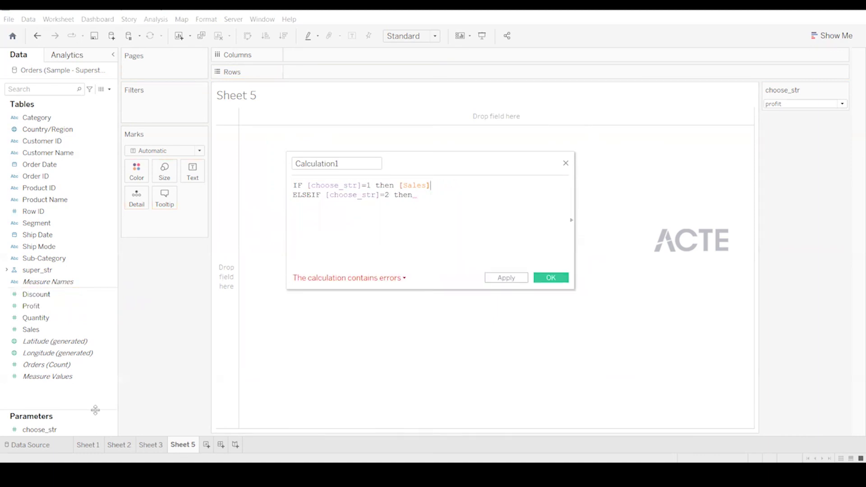
Add [Profit] as the ELSEIF result, close the formula with END and create the calculated field.
left_click_drag(32, 306, 428, 214)
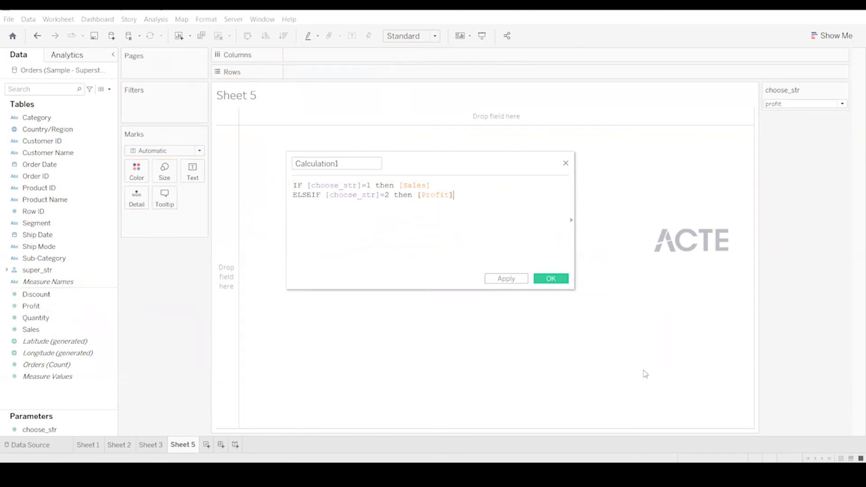
key("Return")
type("end")
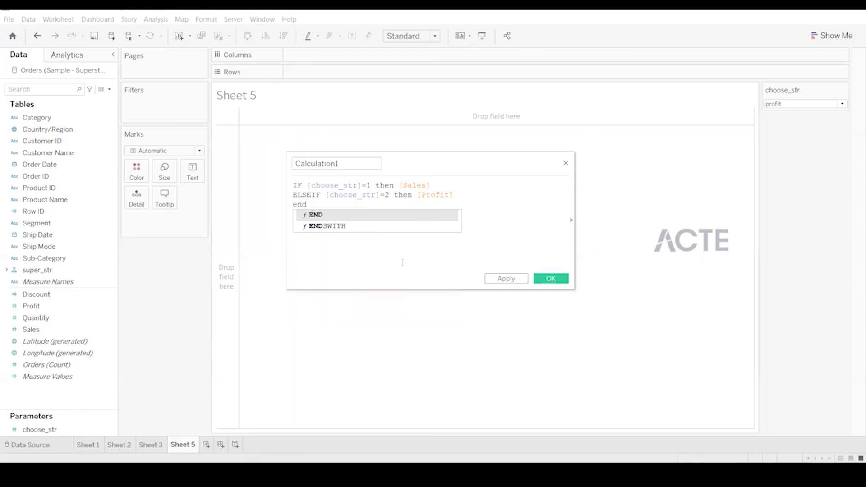
double_click(339, 216)
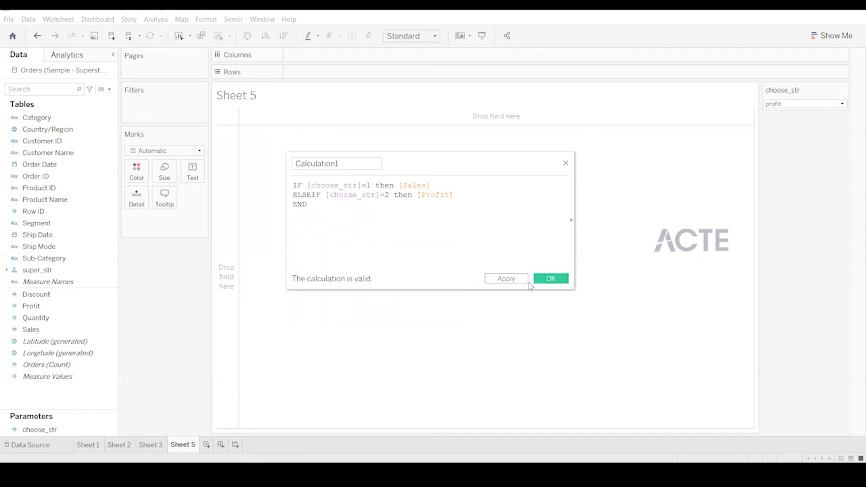
left_click(550, 280)
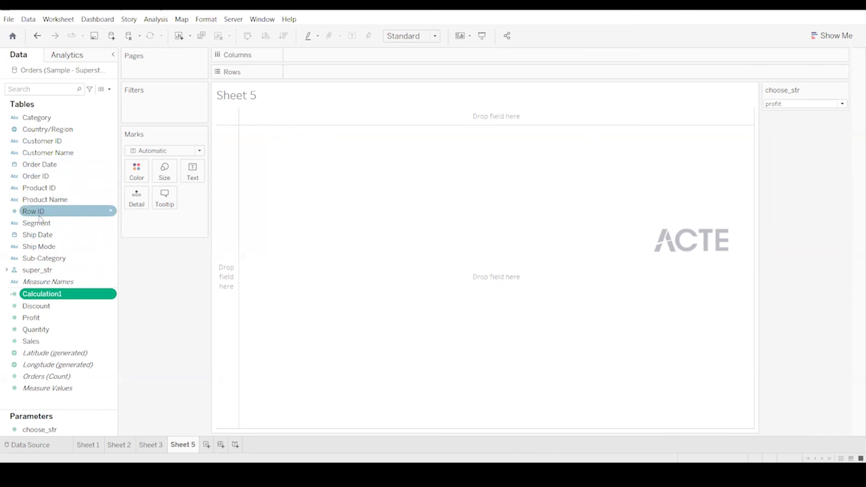
Build a bar chart with Sub-Category on rows and the new calculated field on columns.
left_click_drag(52, 264, 341, 79)
left_click_drag(44, 258, 303, 71)
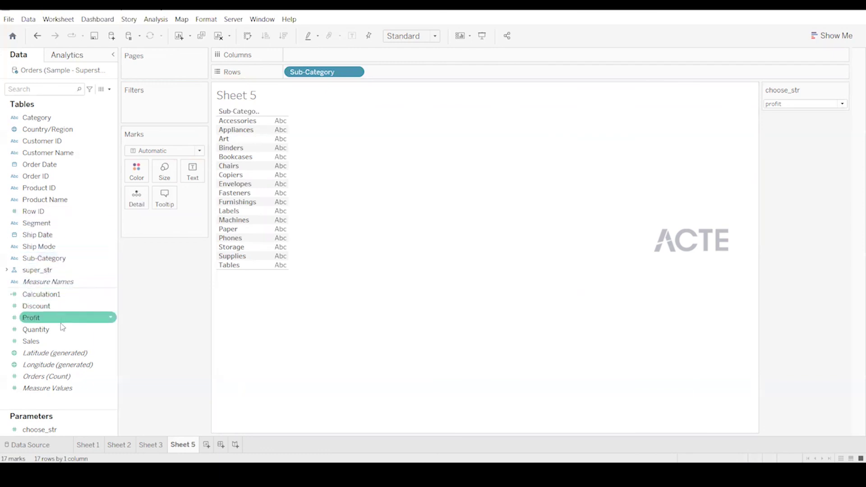
left_click_drag(58, 298, 357, 53)
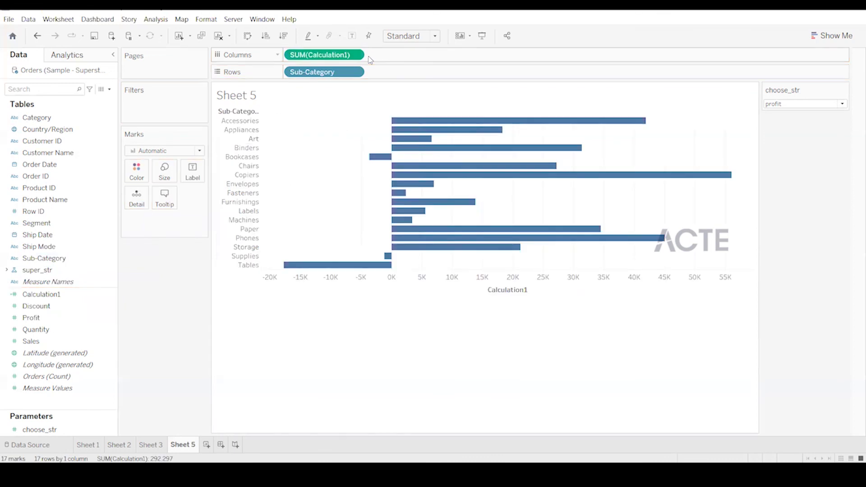
Set the choose_str parameter to sales, switch it to profit and return it to sales to compare the charts.
left_click(842, 103)
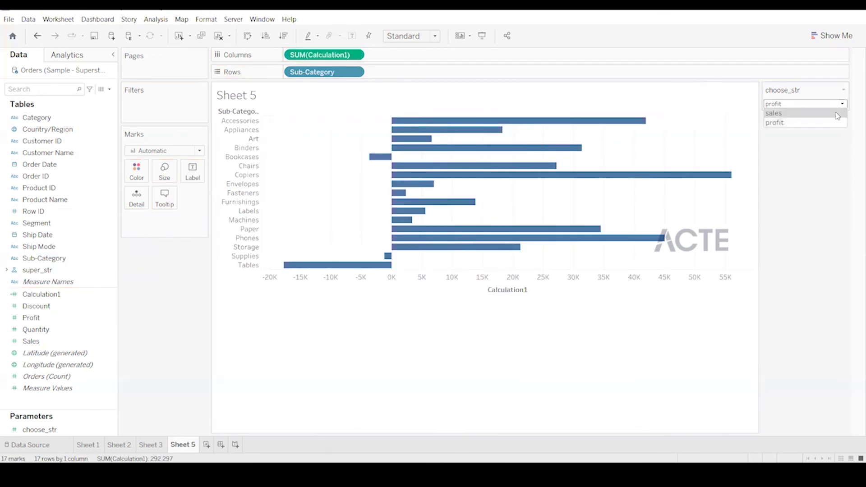
left_click(834, 118)
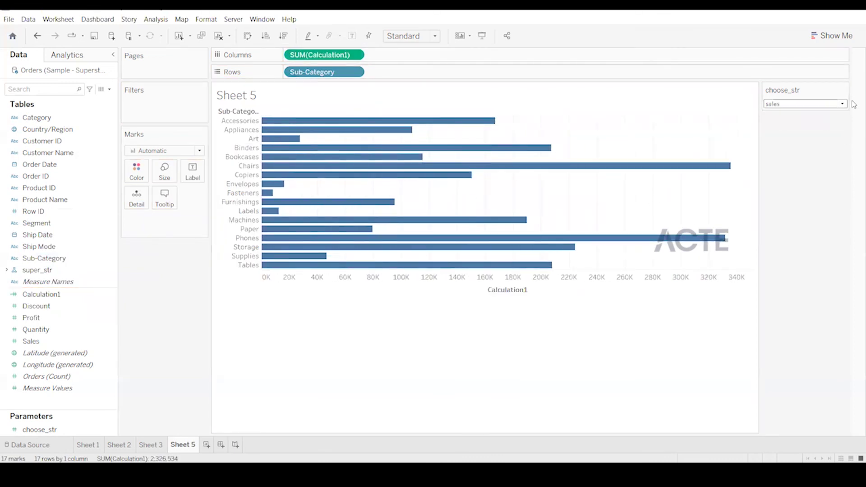
left_click(841, 104)
left_click(832, 104)
left_click(842, 104)
left_click(824, 123)
left_click(842, 105)
left_click(832, 113)
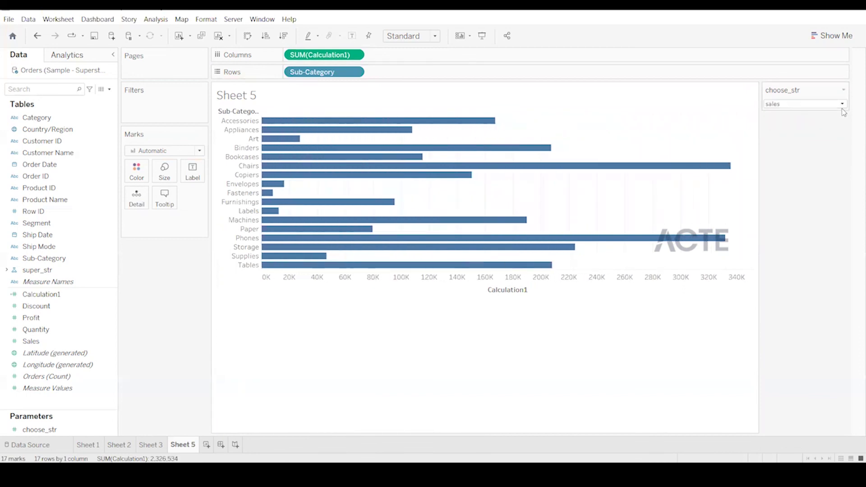